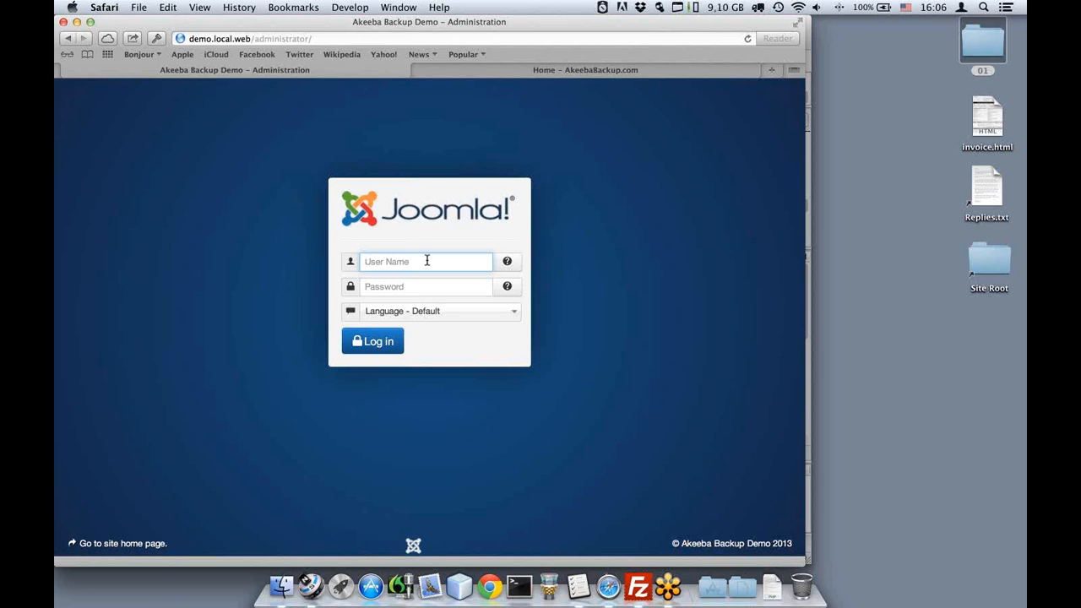
Log in to Joomla Administrator as the admin user, save the password, then go to the AkeebaBackup.com tab.
text(demo)
key(Tab)
text(demo)
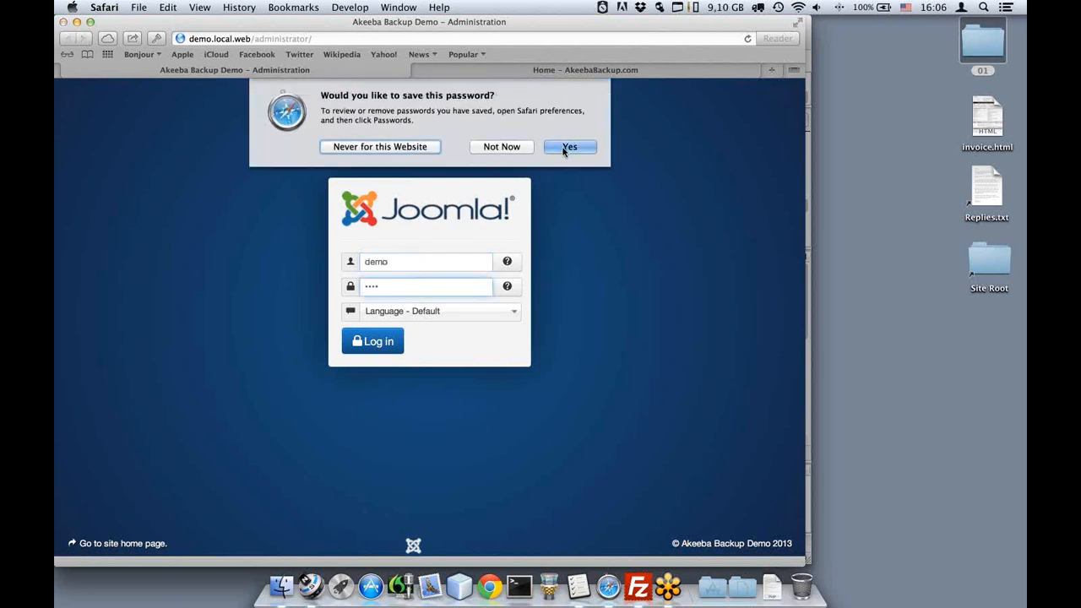
click(566, 148)
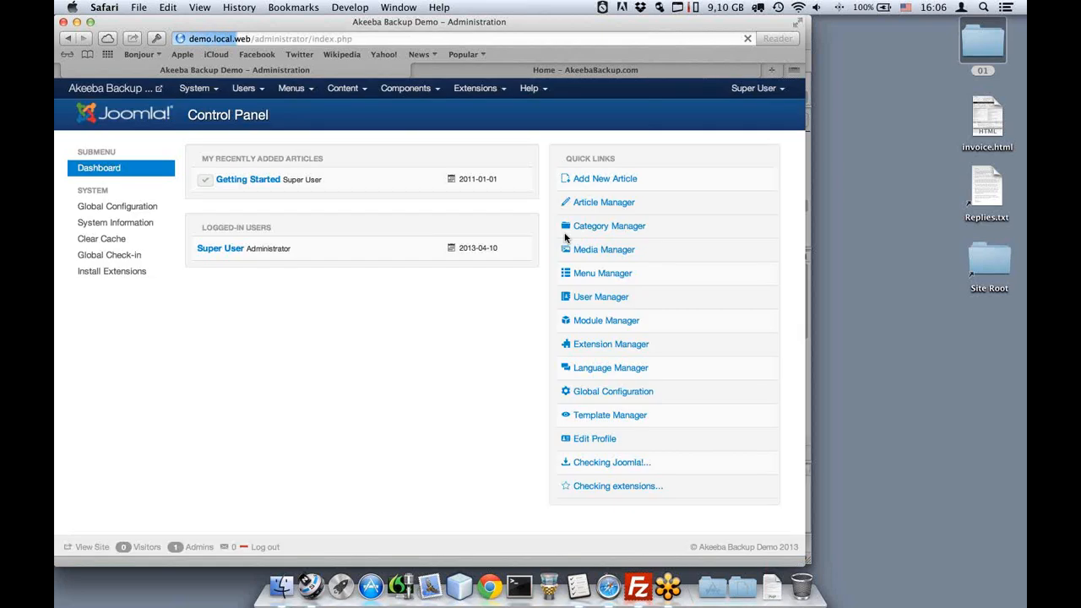
click(474, 72)
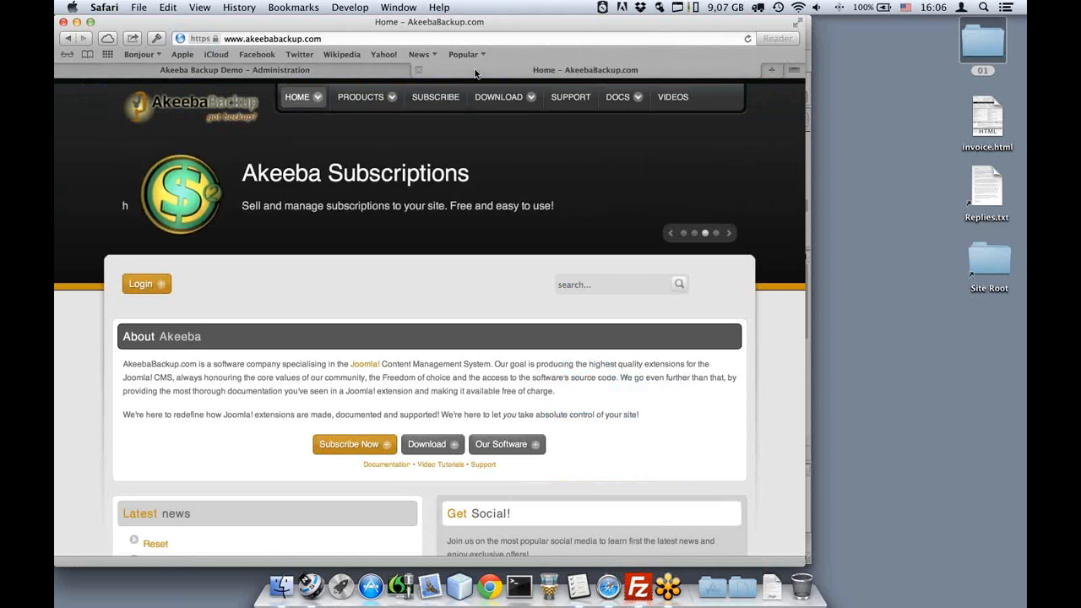
Browse the Akeeba Backup downloads list and open the 3.7.4 (Stable) release.
mouse_move(500, 100)
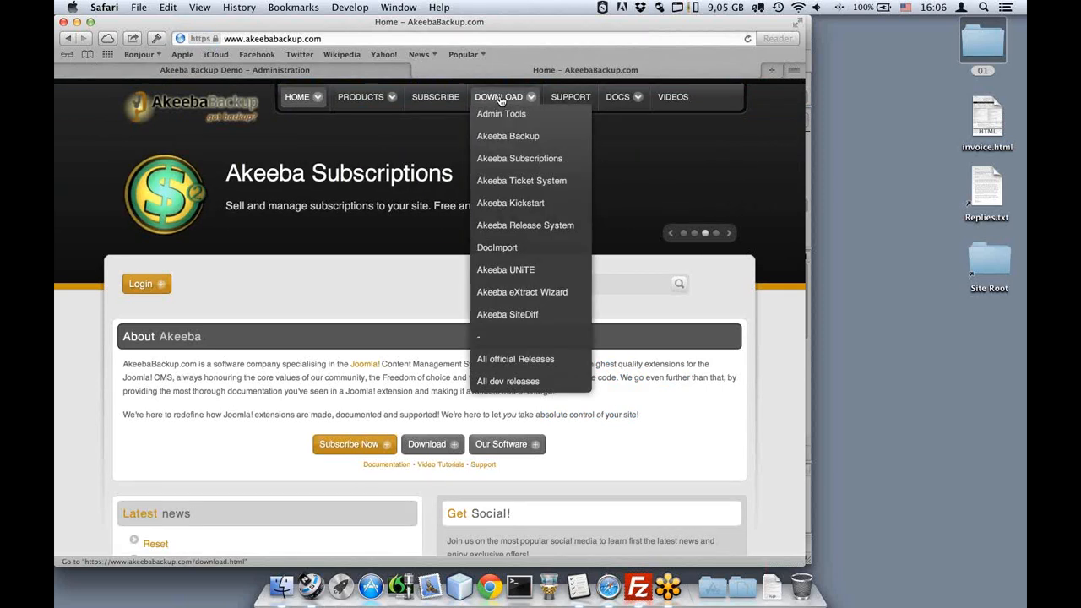
click(523, 147)
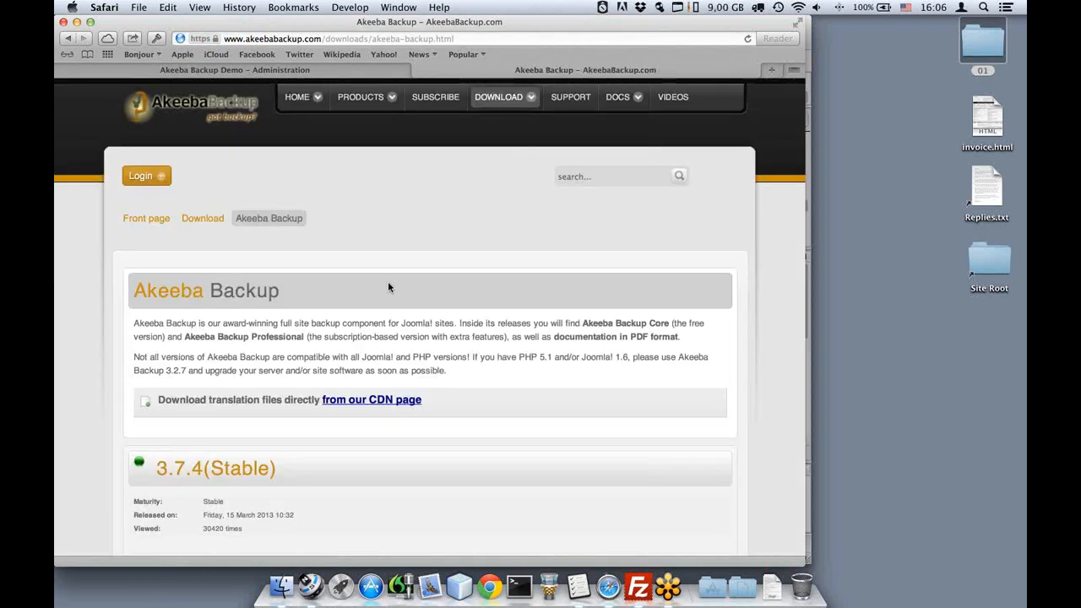
scroll(389, 288, down, 1)
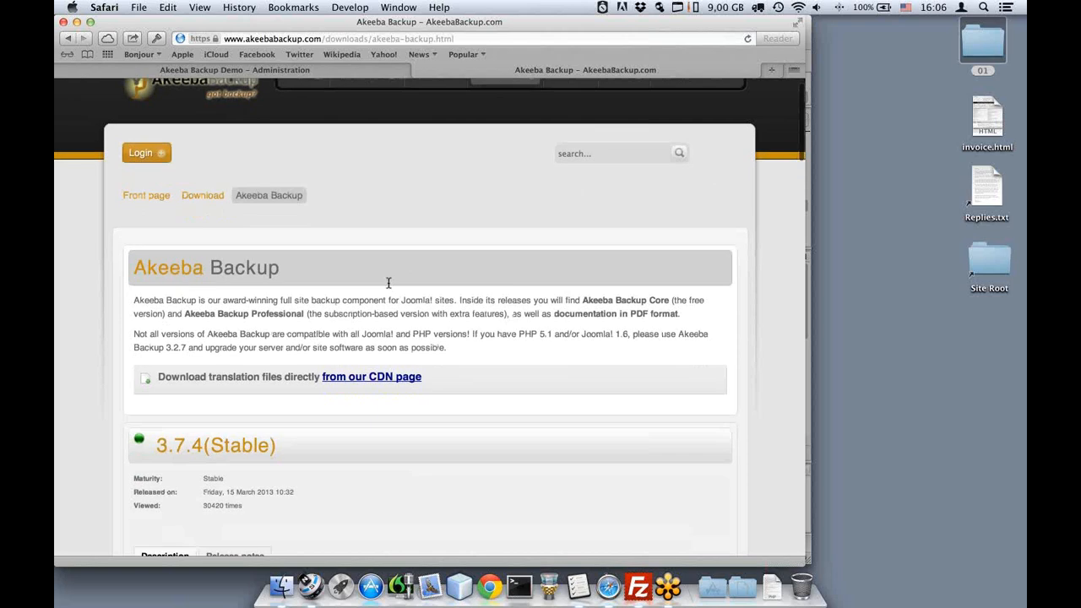
scroll(387, 282, down, 3)
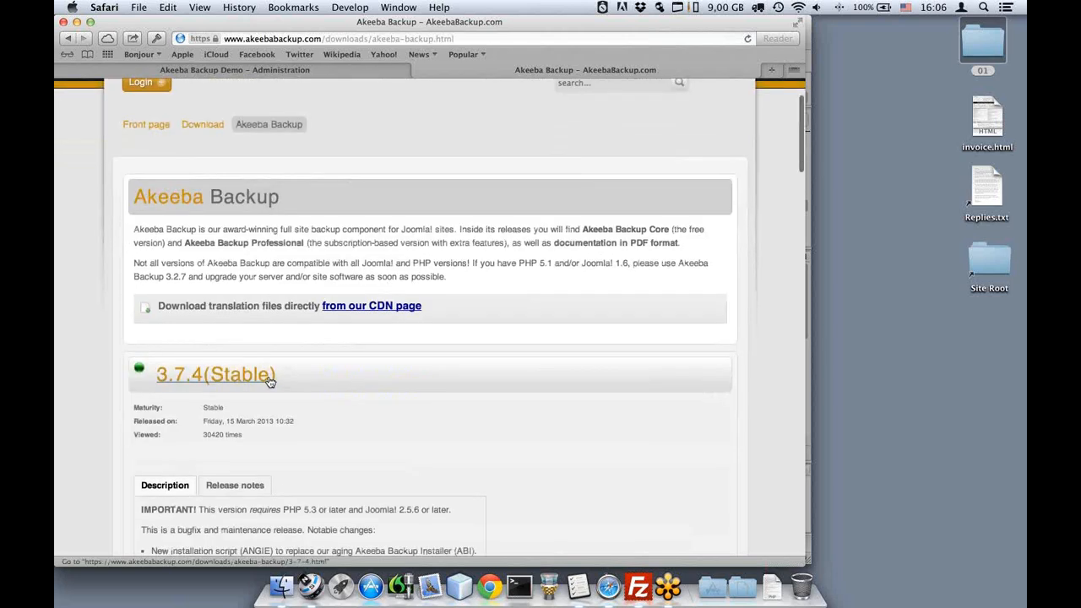
scroll(269, 382, down, 1)
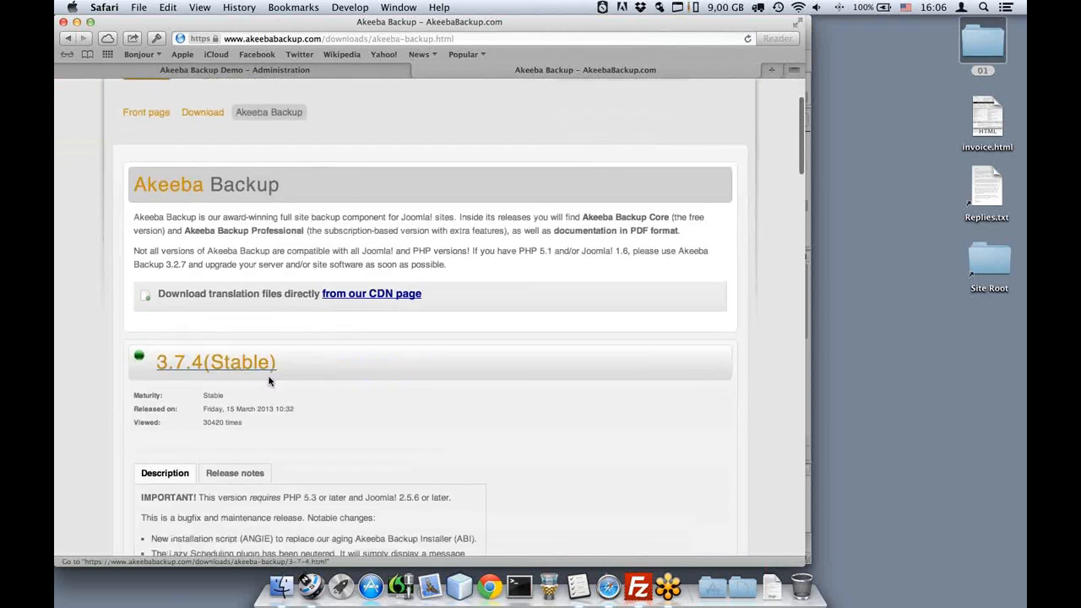
scroll(270, 380, down, 5)
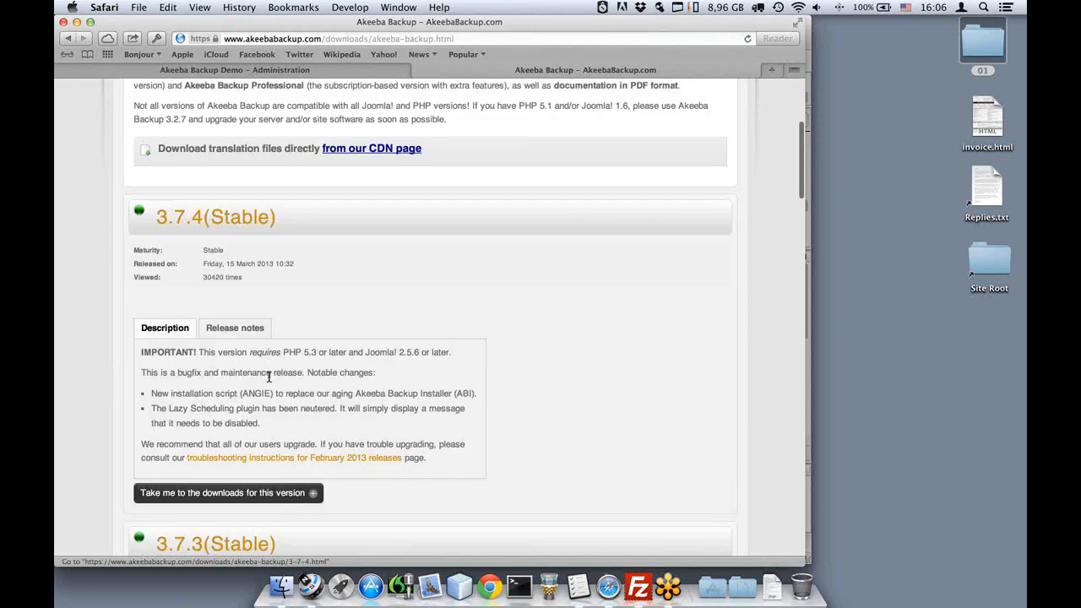
scroll(269, 380, down, 10)
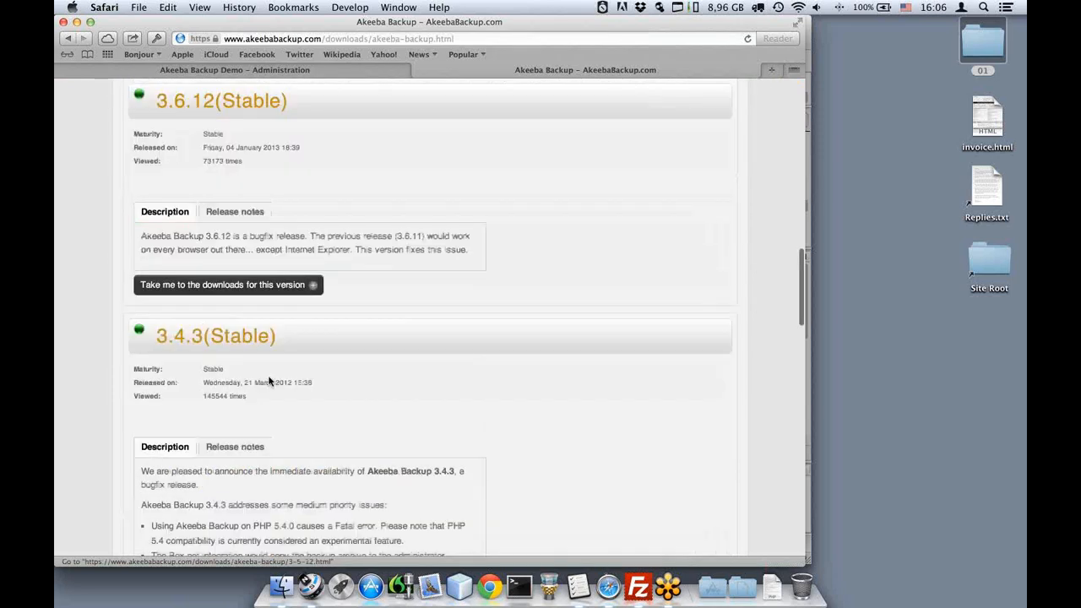
scroll(269, 382, down, 6)
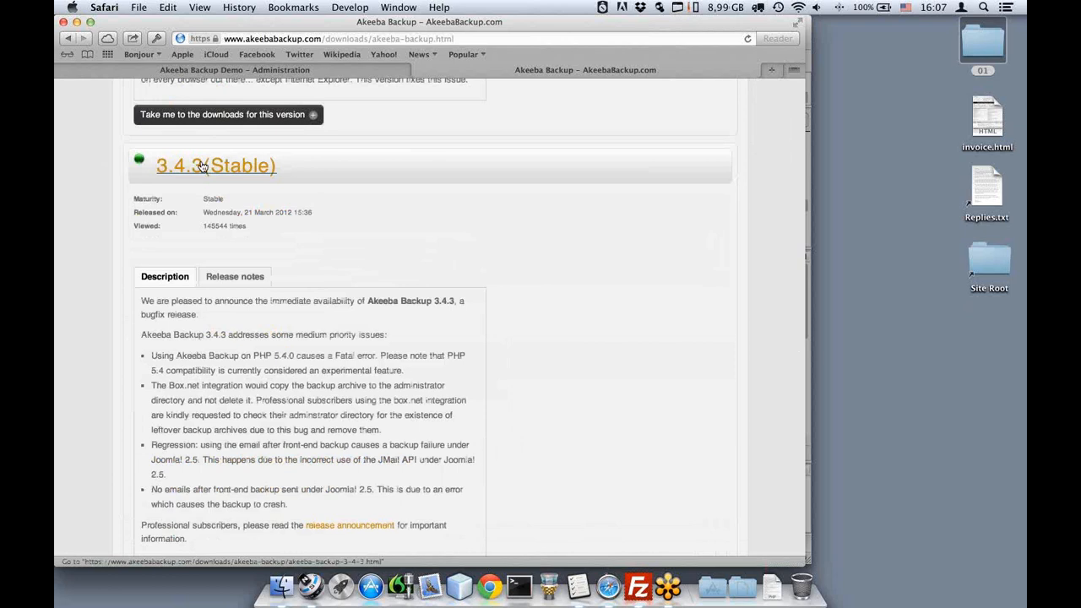
scroll(203, 166, up, 1)
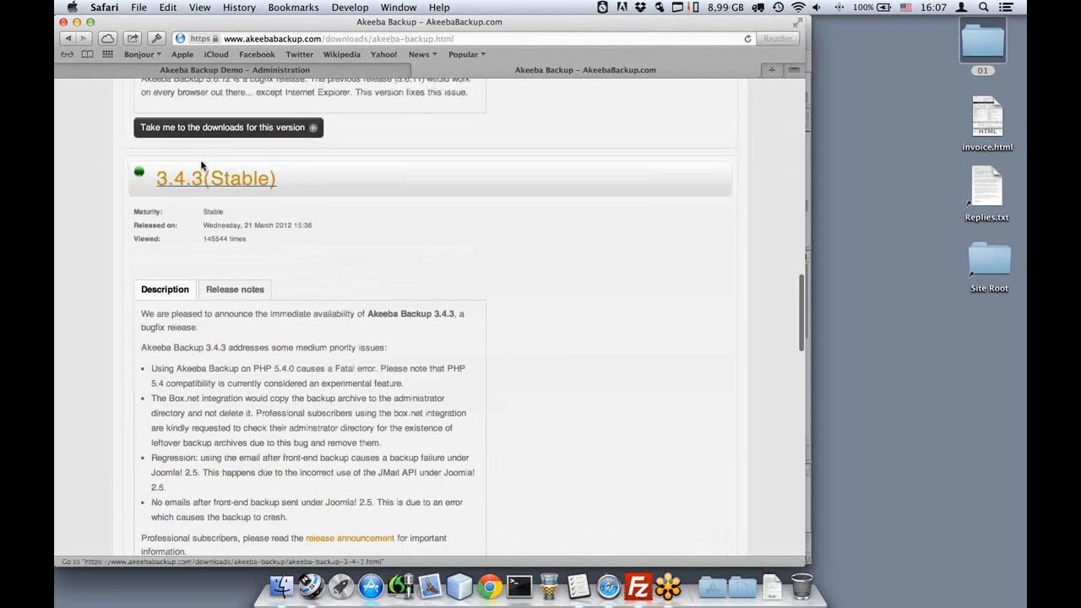
scroll(203, 165, up, 8)
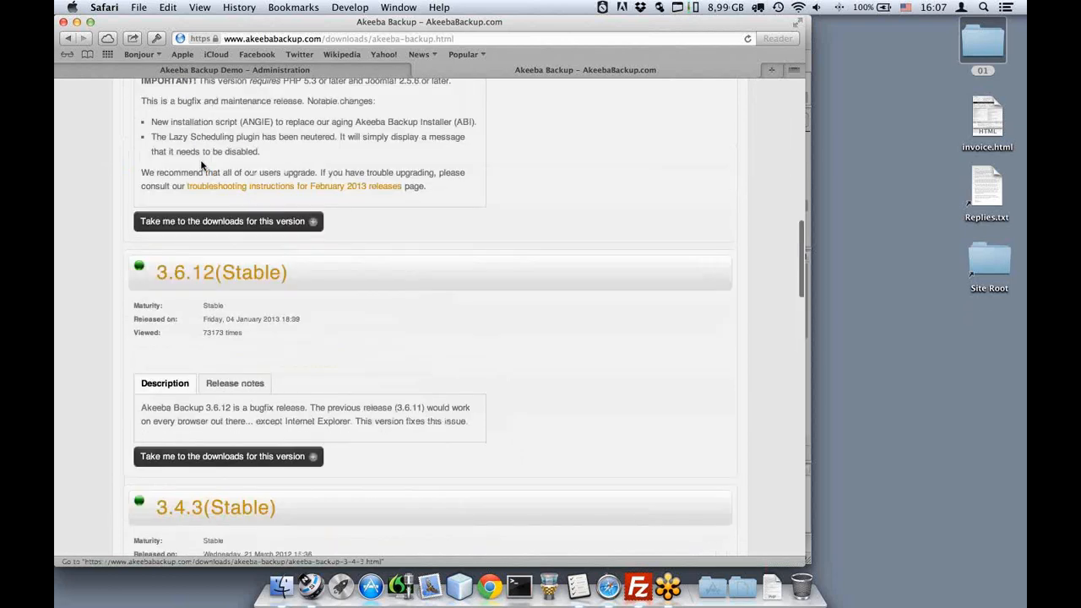
scroll(203, 166, up, 13)
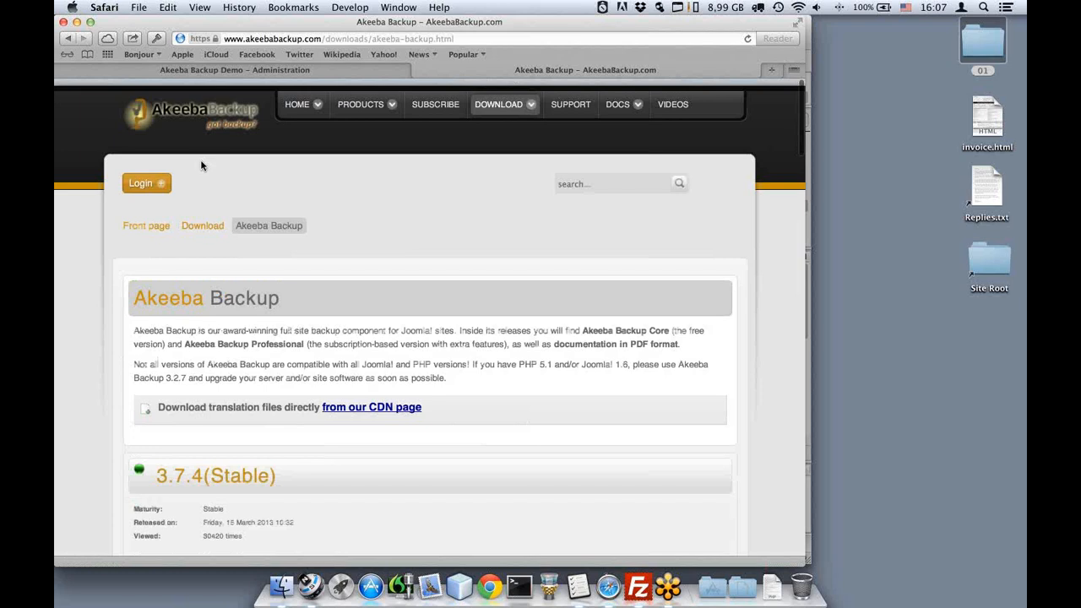
scroll(202, 211, down, 2)
click(210, 411)
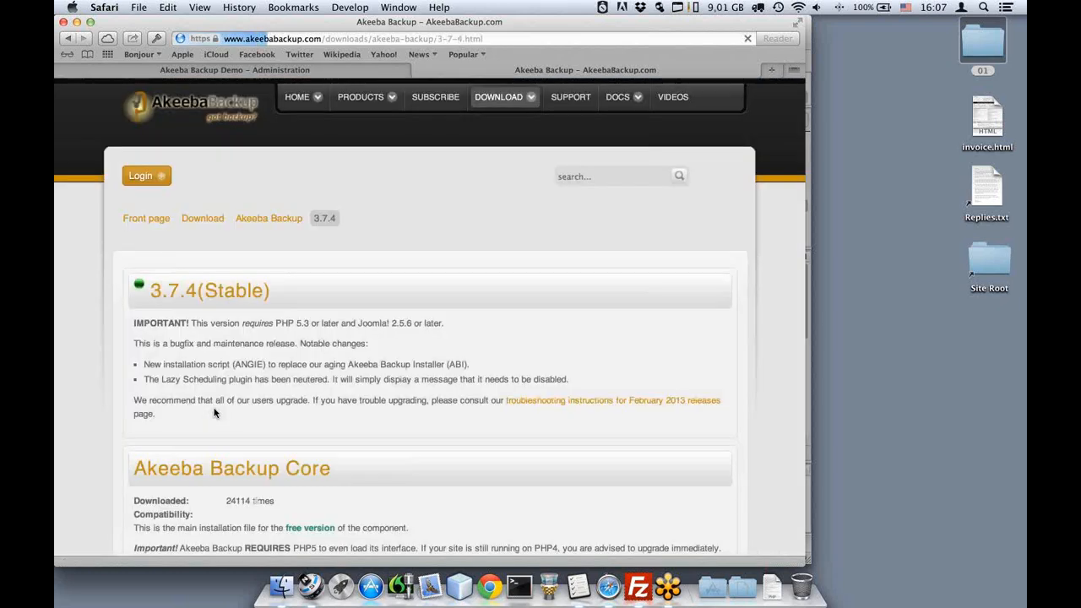
Download the Akeeba Backup Core package (com_akeeba-3.7.4-core.zip) from the 3.7.4 release page.
scroll(261, 356, down, 1)
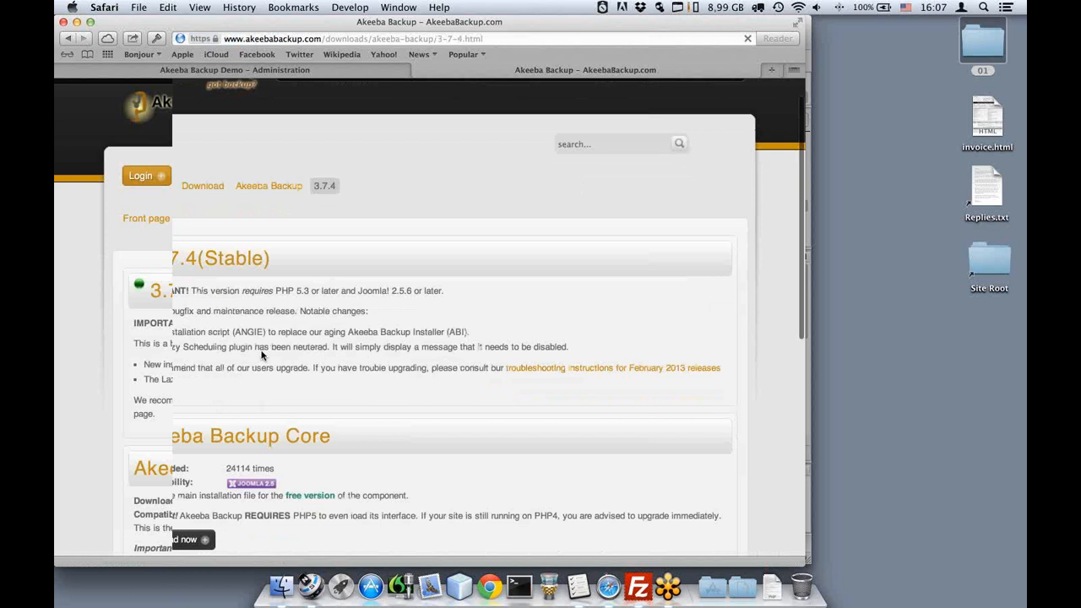
scroll(262, 356, down, 5)
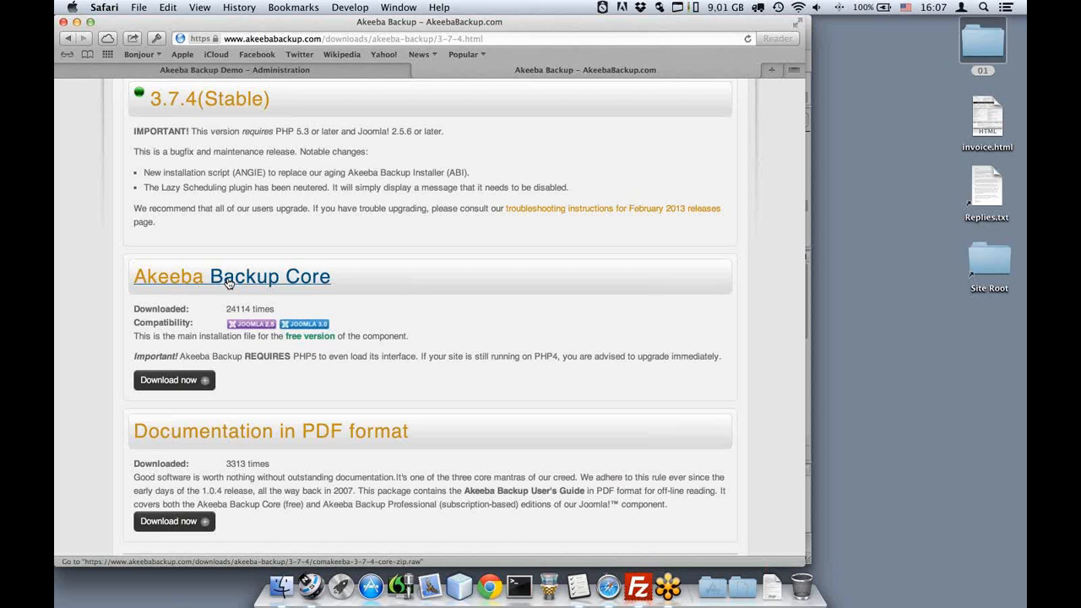
click(227, 283)
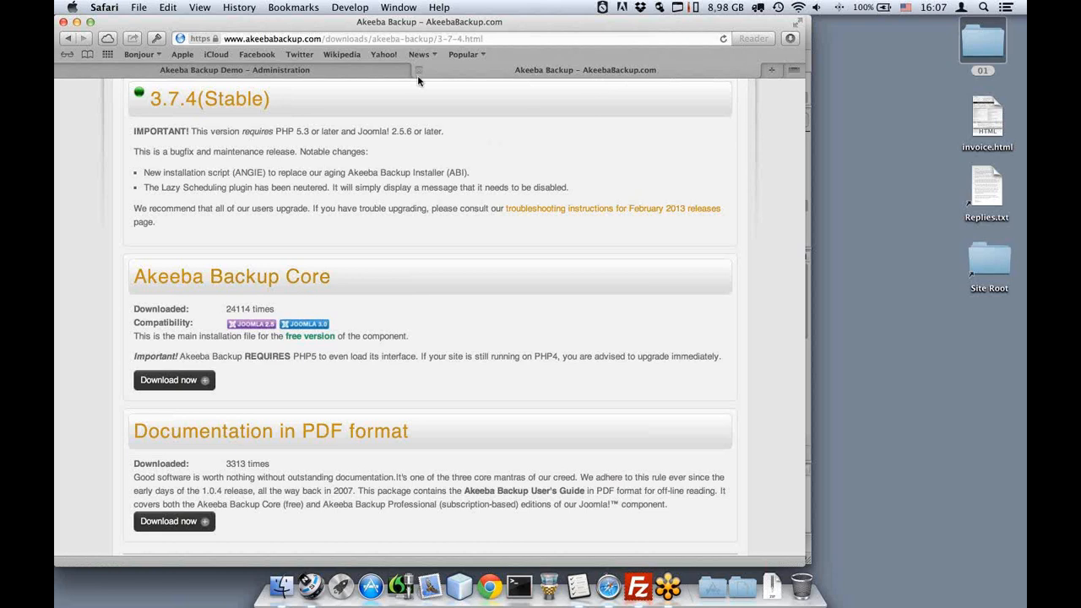
Install com_akeeba-3.7.4-core.zip from Downloads through the Joomla Extension Manager's package upload.
click(360, 72)
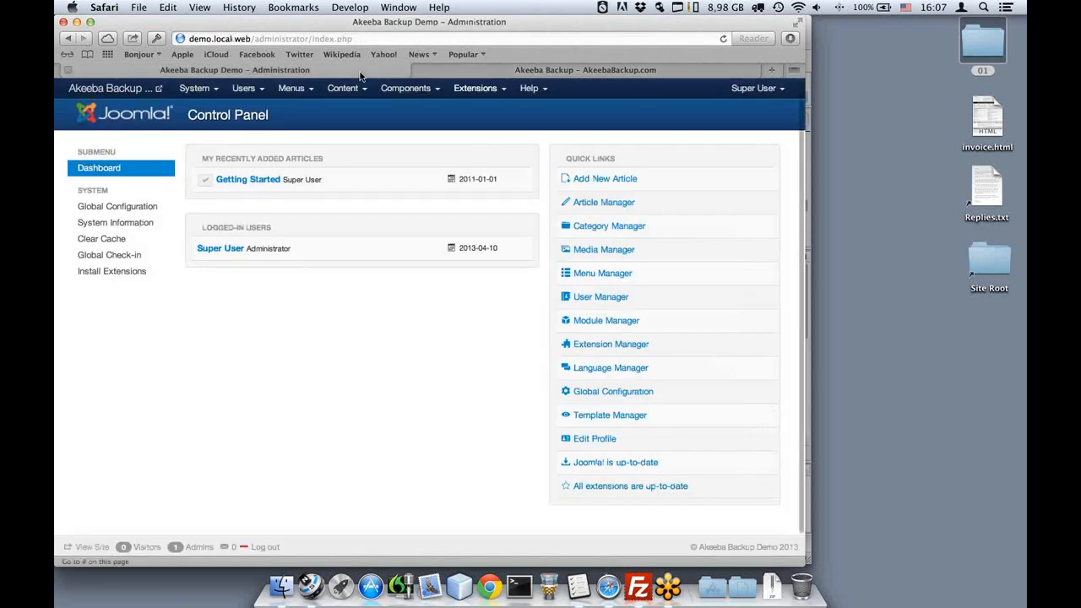
click(478, 91)
click(489, 119)
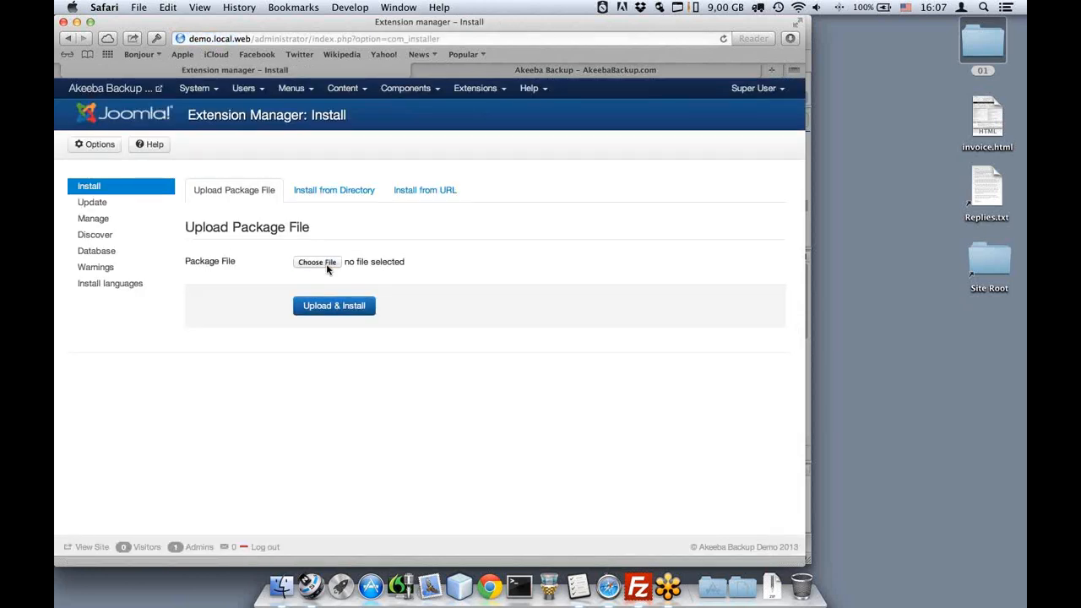
click(317, 262)
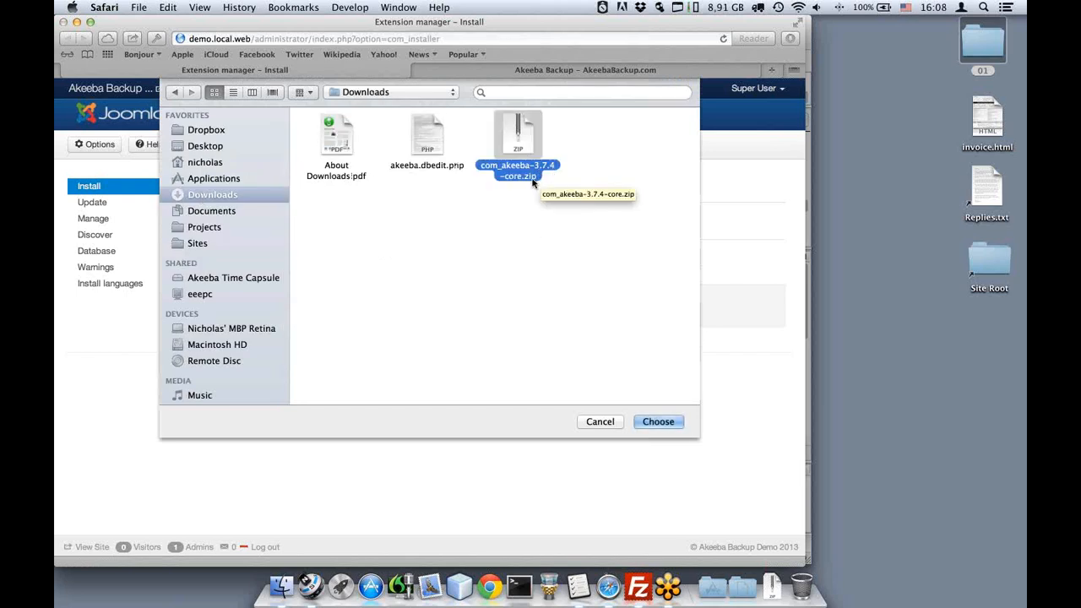
double_click(533, 183)
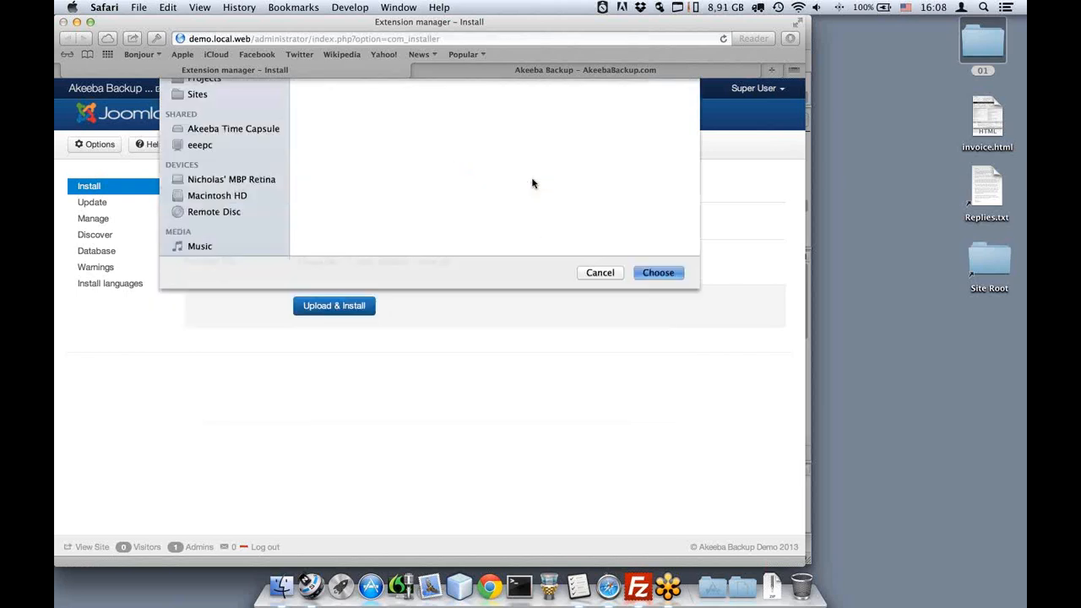
click(338, 313)
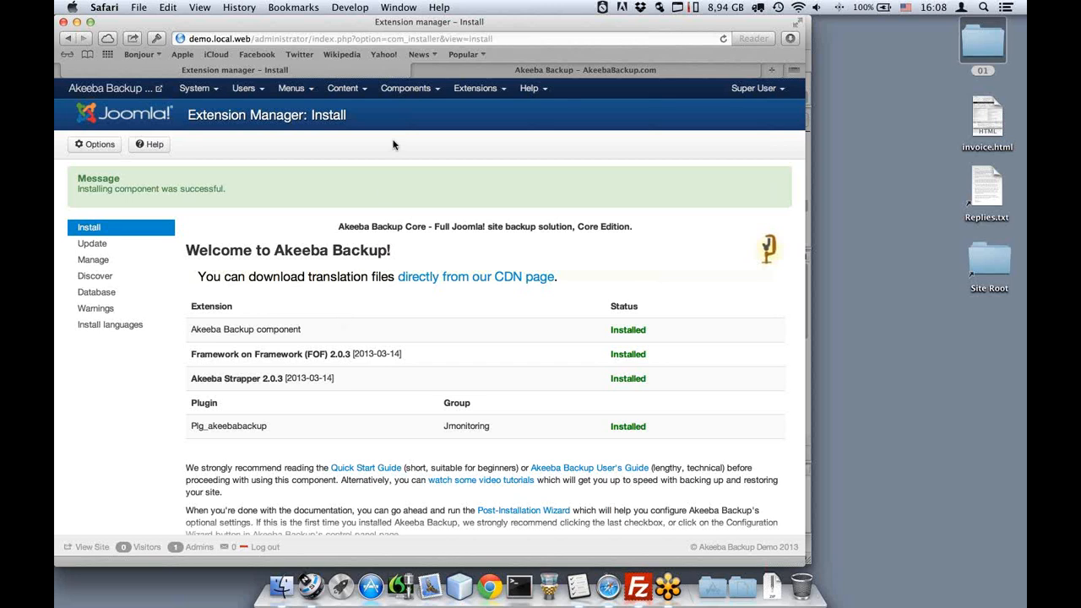
Open the Akeeba Backup component and read through its post-installation configuration page.
click(412, 93)
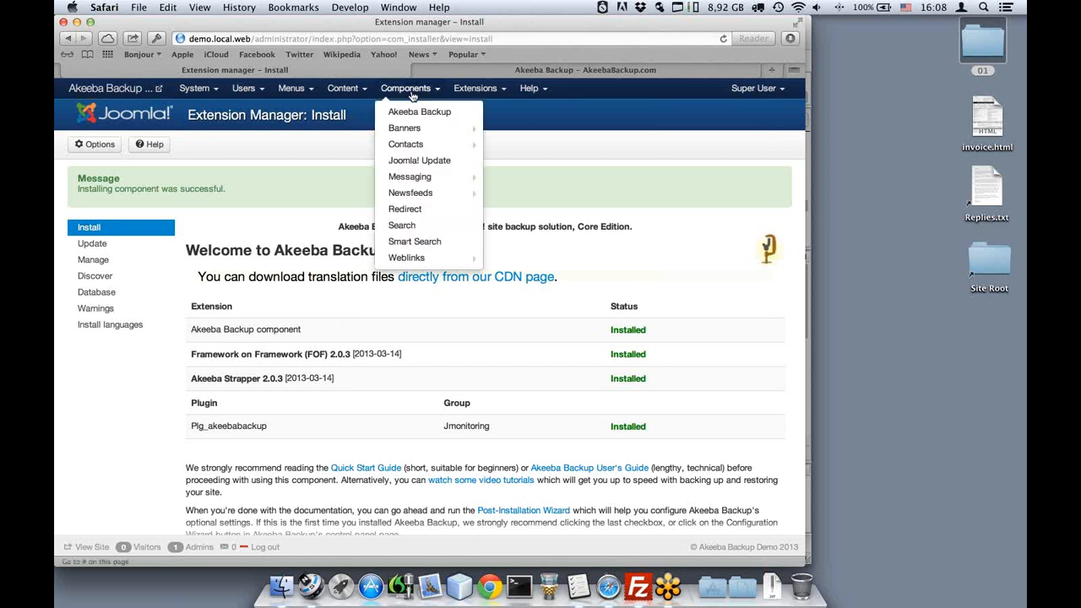
click(418, 116)
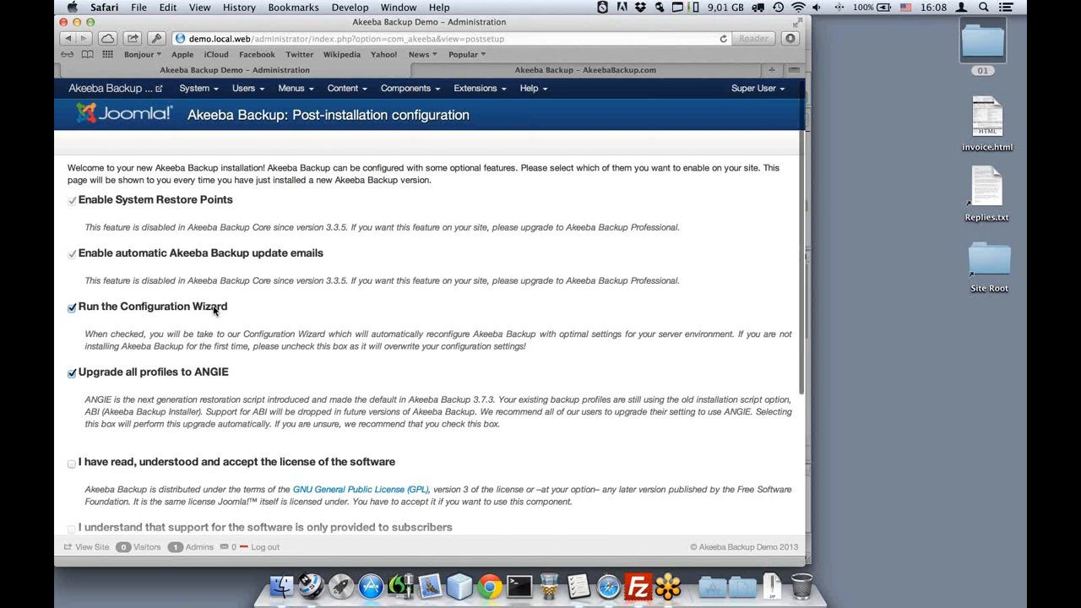
scroll(214, 311, down, 1)
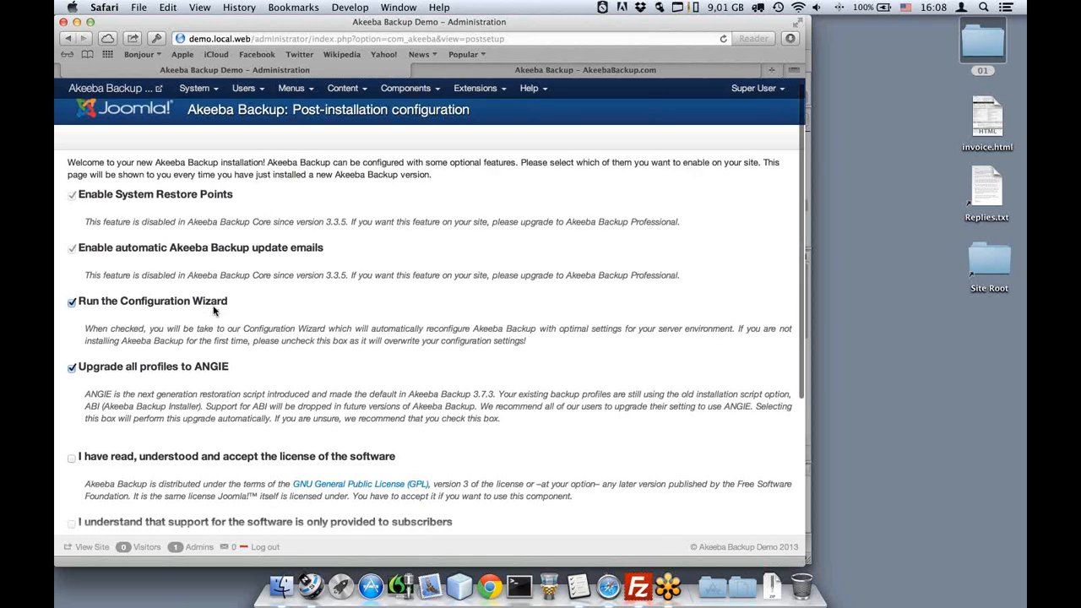
scroll(213, 311, down, 3)
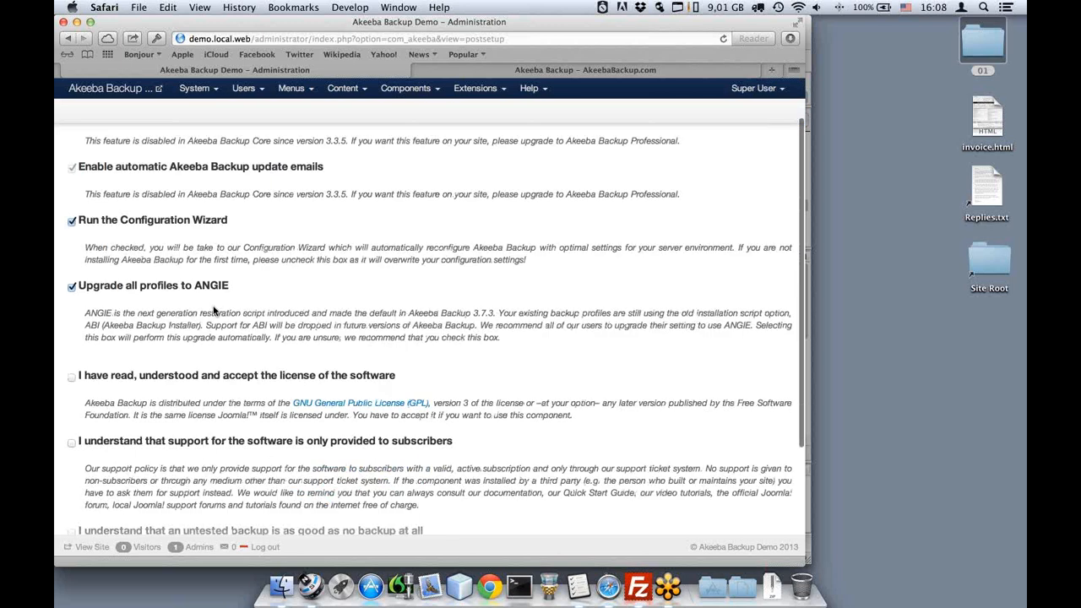
scroll(218, 292, down, 1)
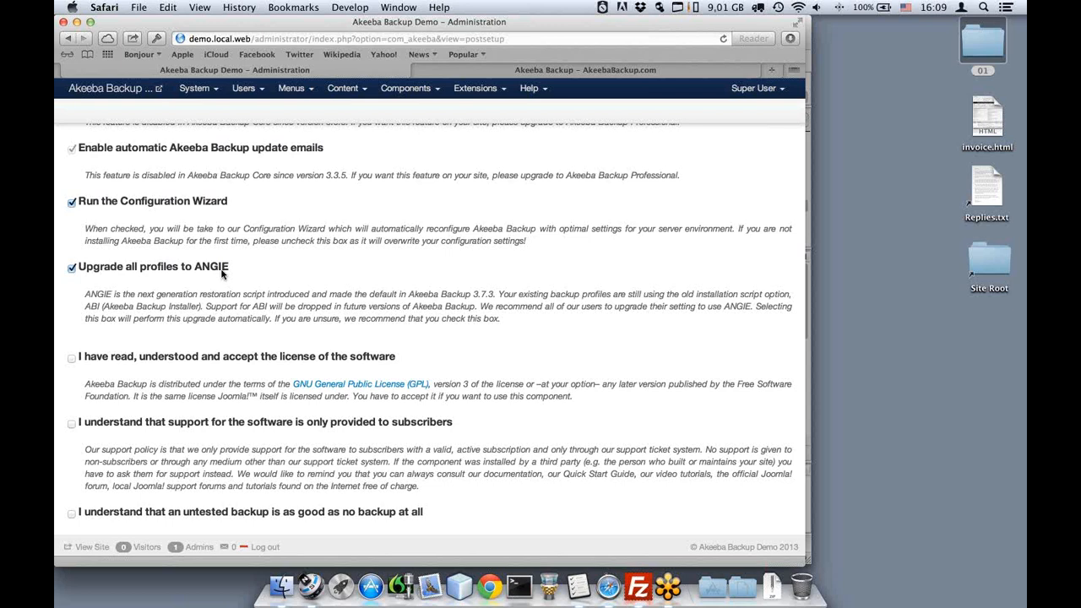
scroll(222, 270, down, 1)
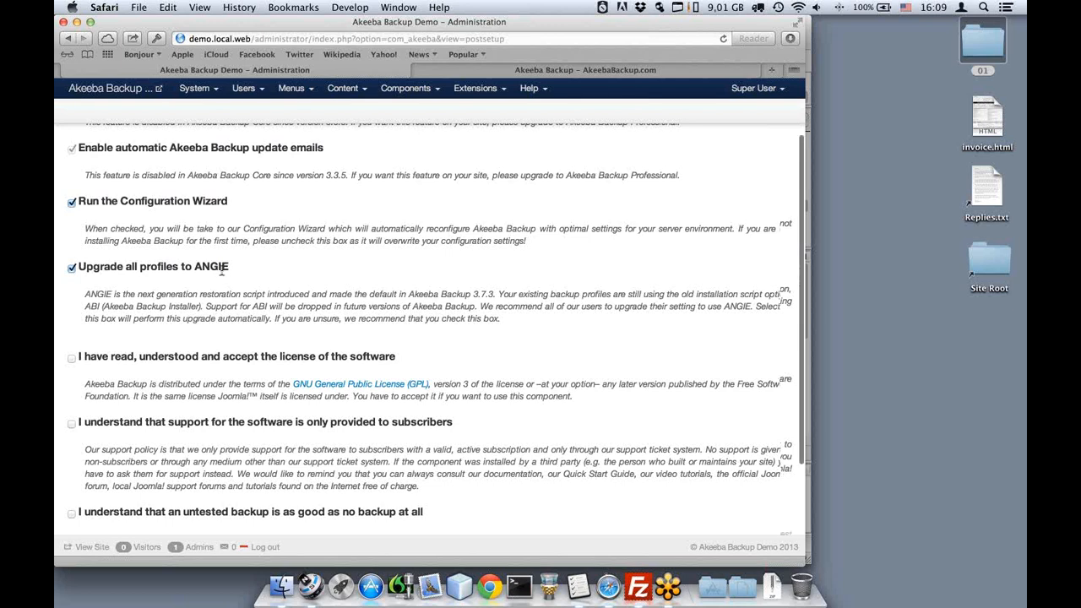
scroll(222, 268, down, 2)
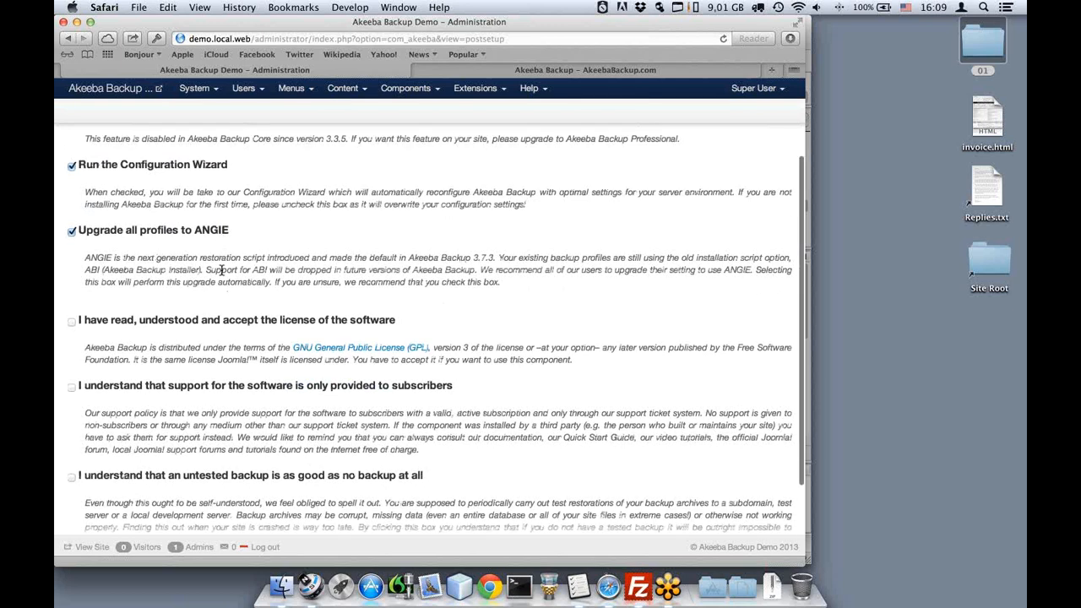
scroll(223, 270, down, 1)
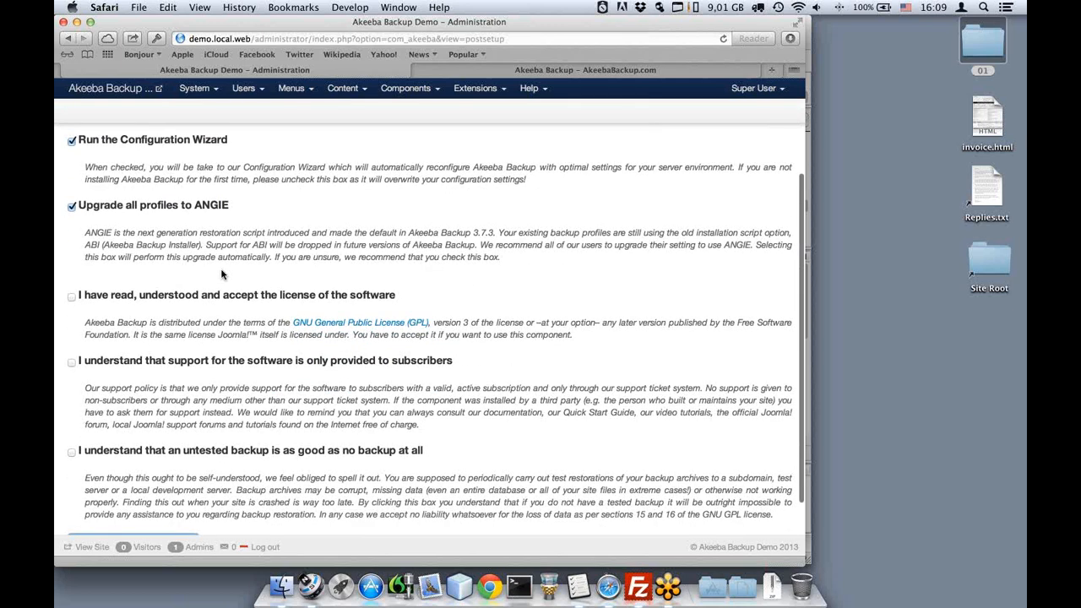
scroll(222, 274, down, 3)
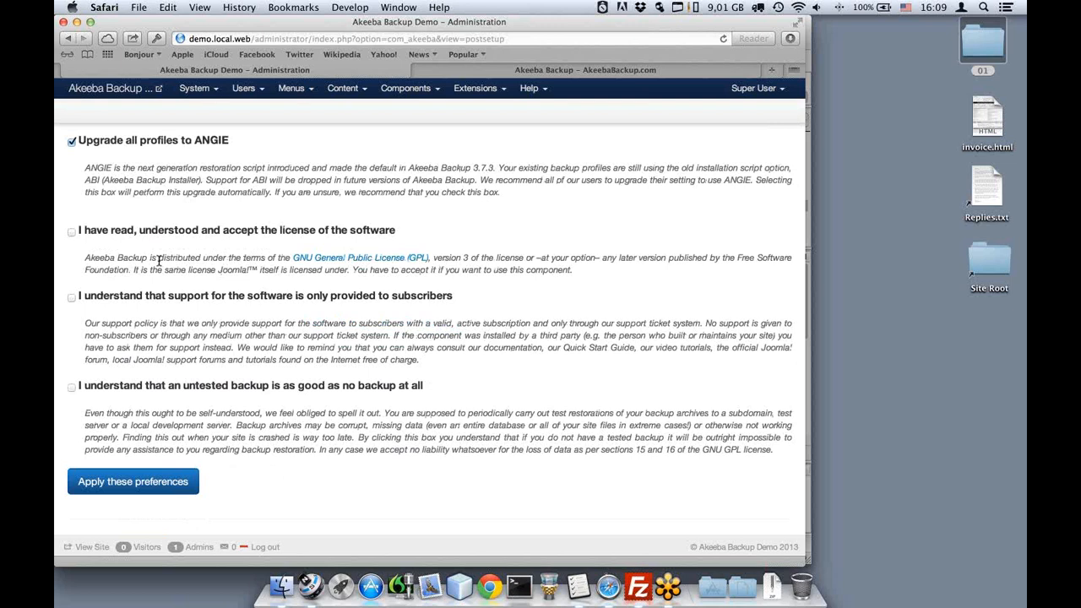
Accept the license, the subscriber-only support notice and the untested-backups acknowledgement.
click(166, 235)
click(178, 302)
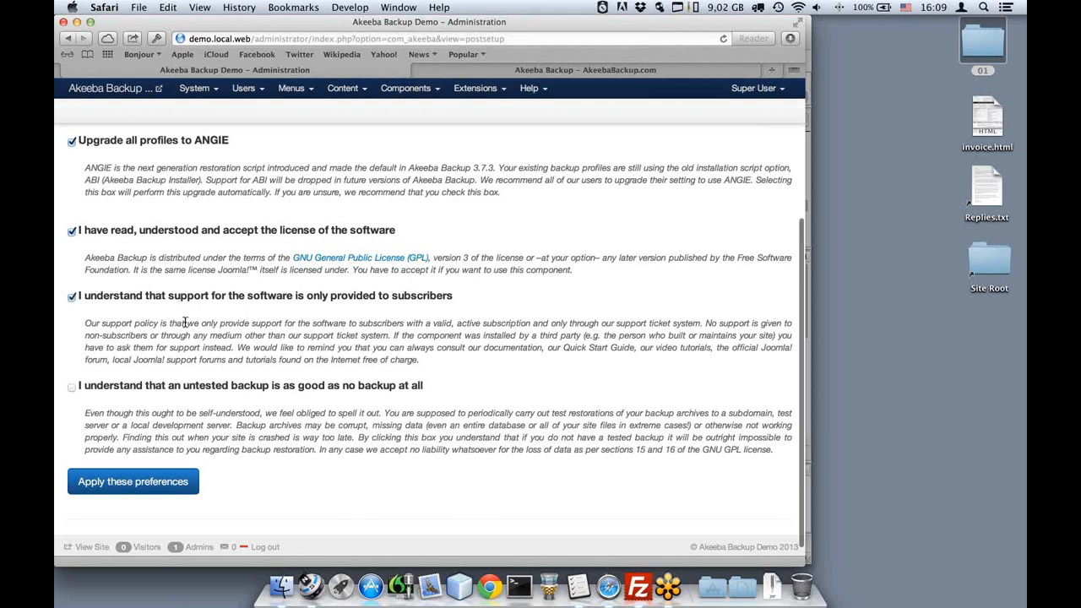
scroll(184, 322, down, 1)
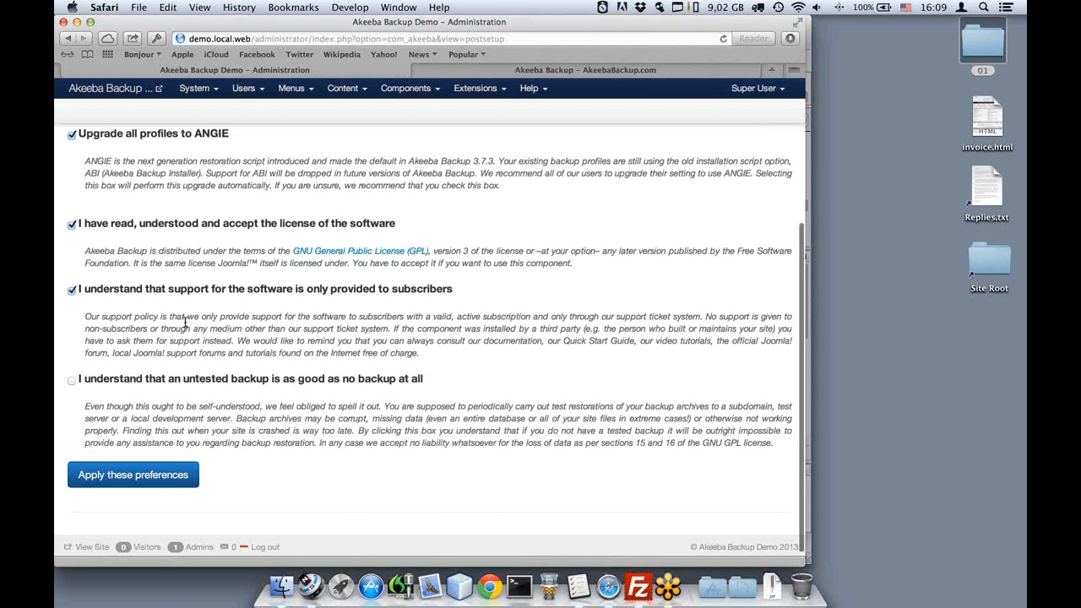
scroll(184, 323, down, 1)
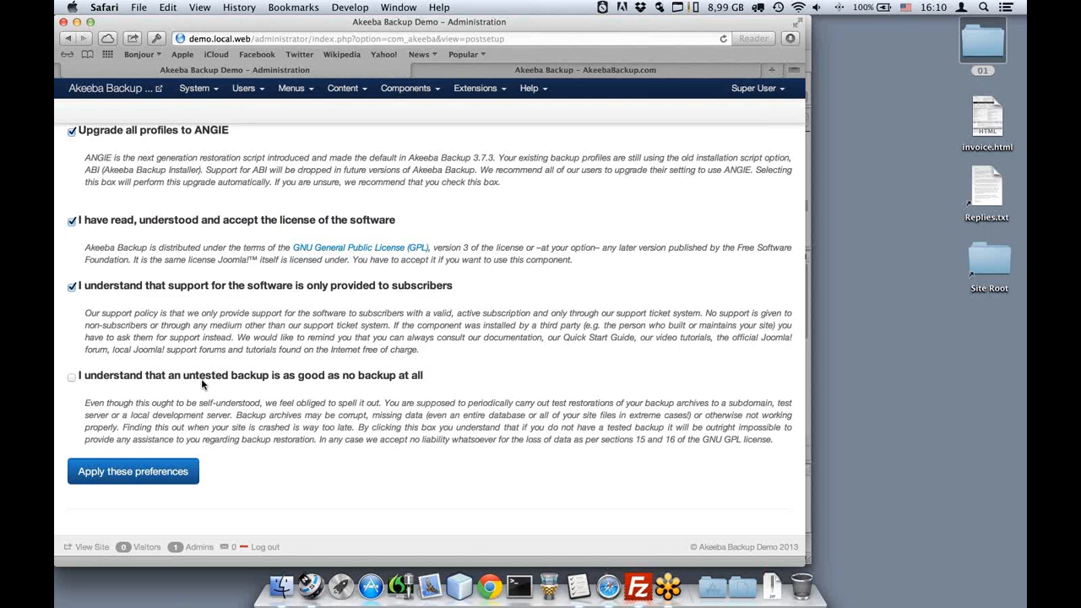
click(72, 376)
Apply the post-installation preferences, let the wizard benchmark, then return to Akeeba Backup's control panel.
click(132, 475)
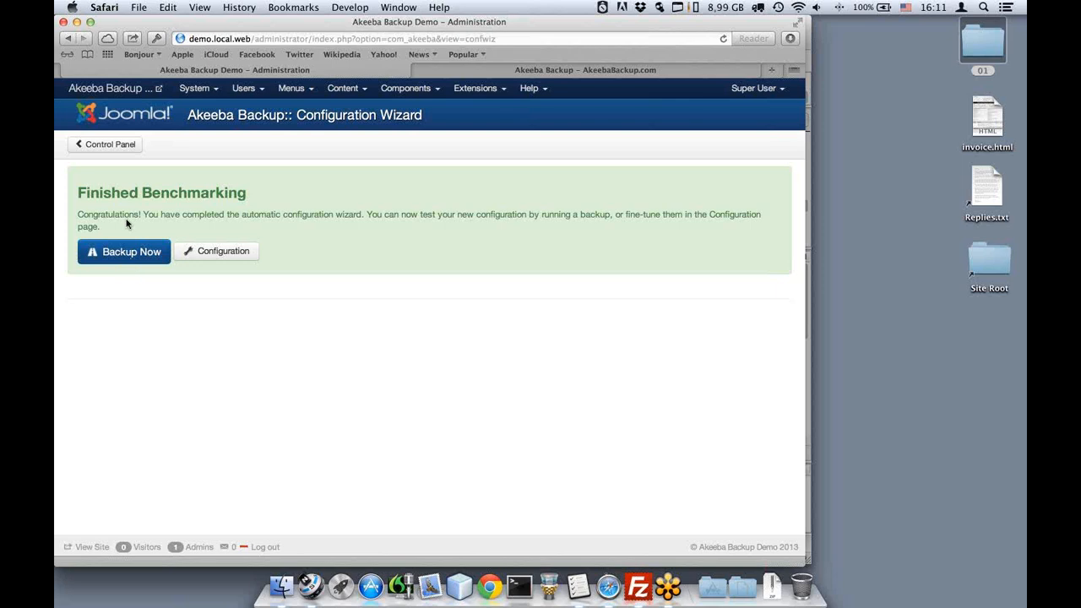
click(110, 145)
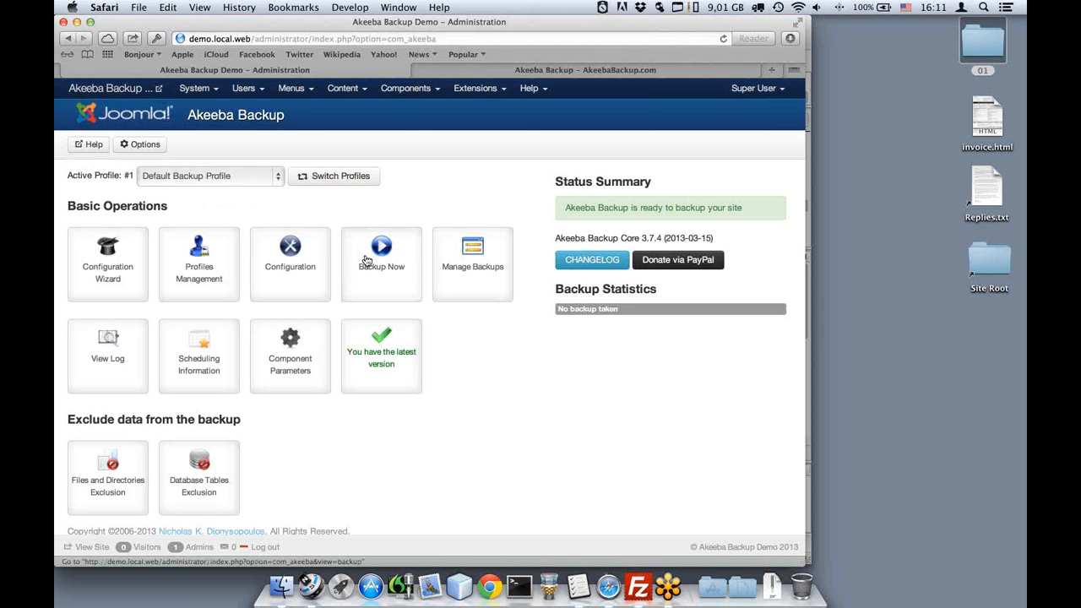
Start a new backup from Akeeba Backup's control panel to reach the Backup Now page.
click(412, 286)
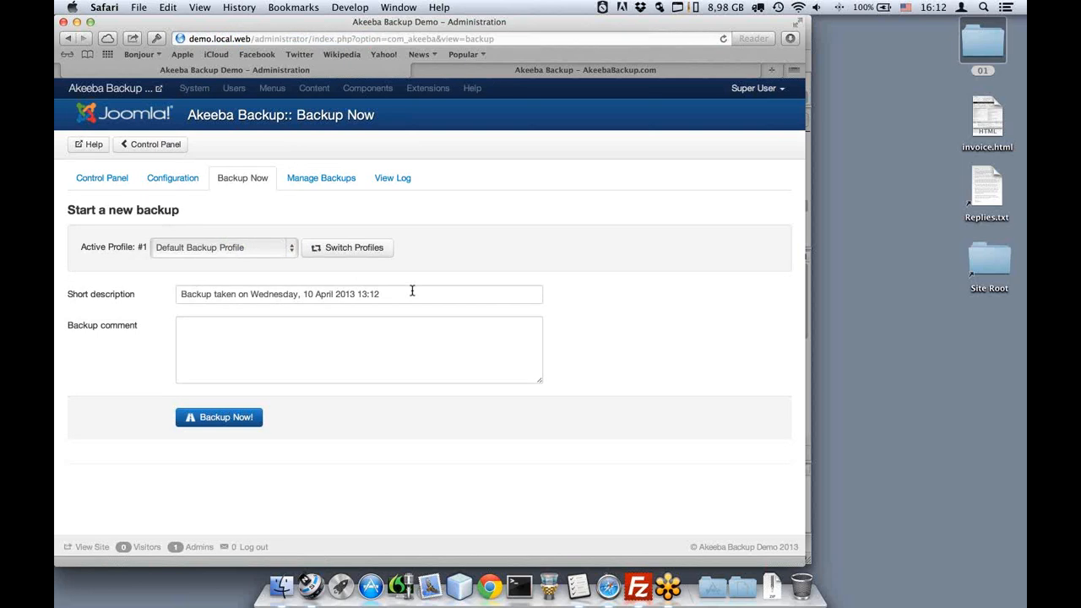
Replace the backup's short description with 'This is my first backup', leaving the comment empty.
click(412, 290)
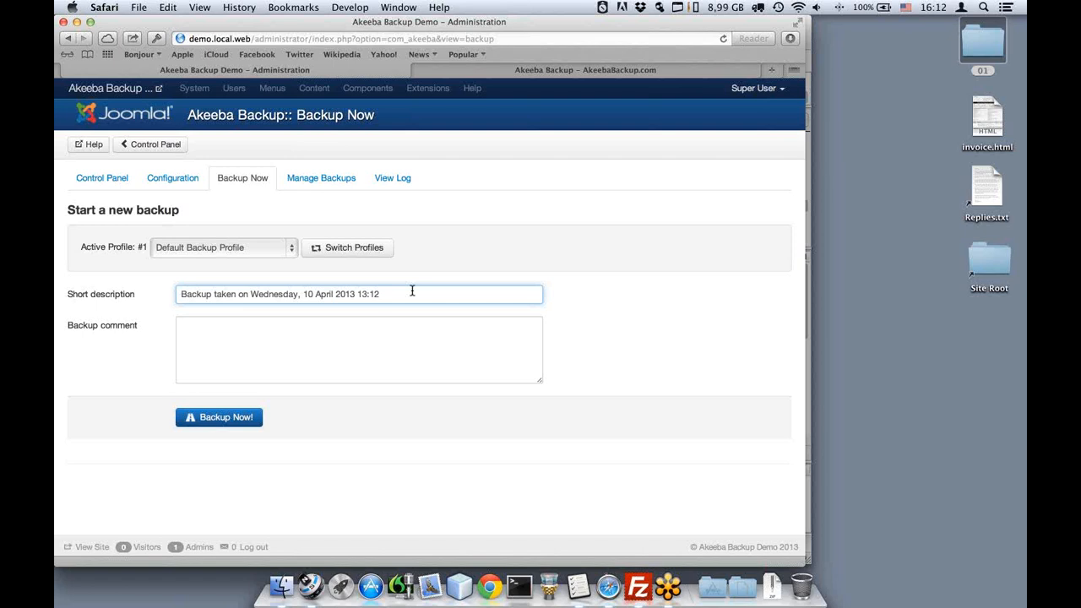
triple_click(413, 291)
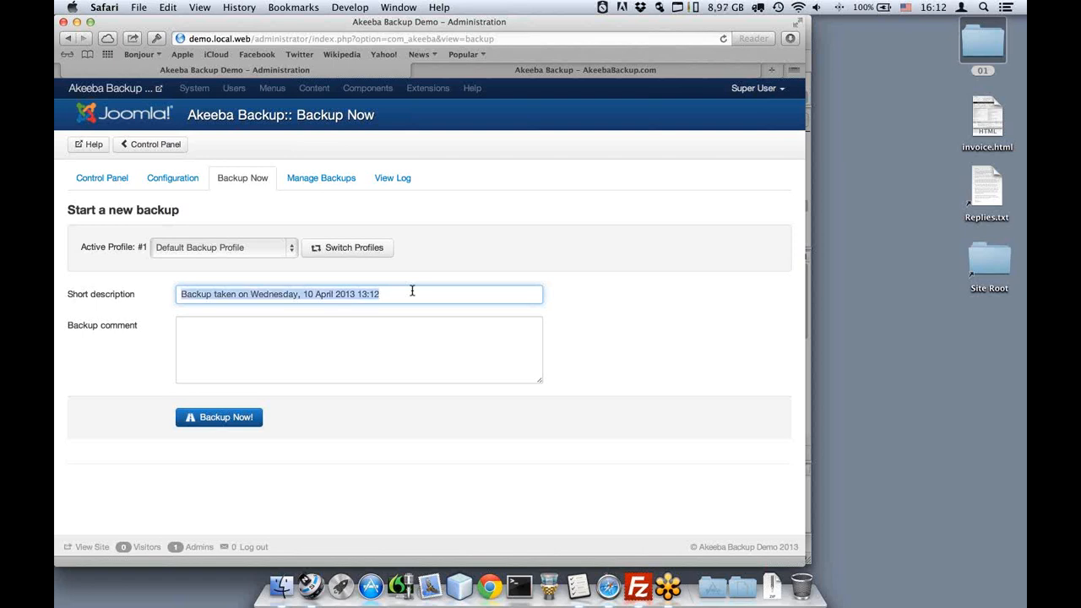
text(This is )
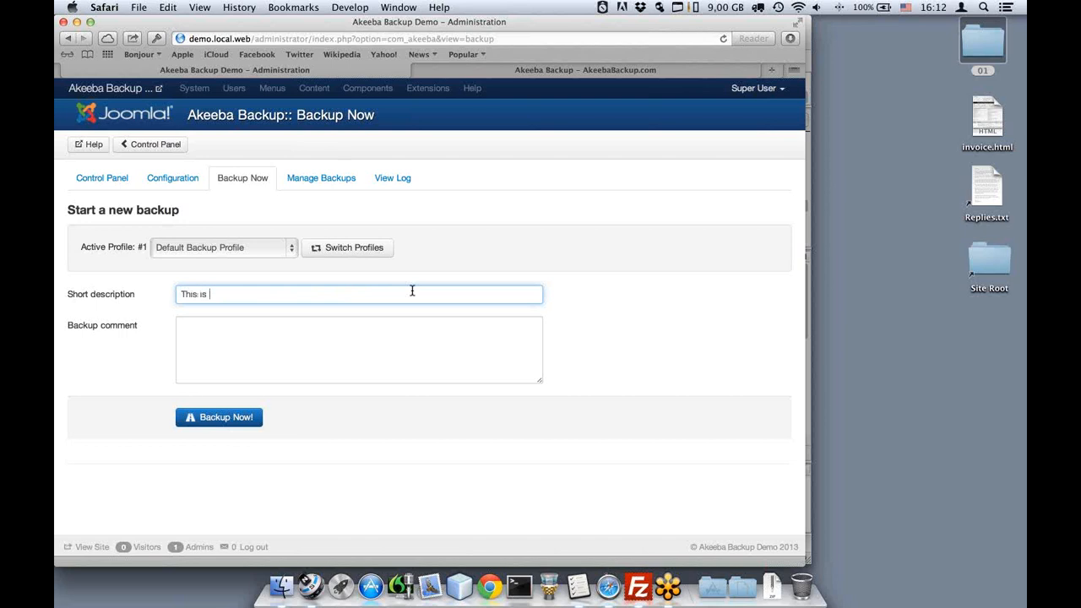
text(my first backup)
click(379, 325)
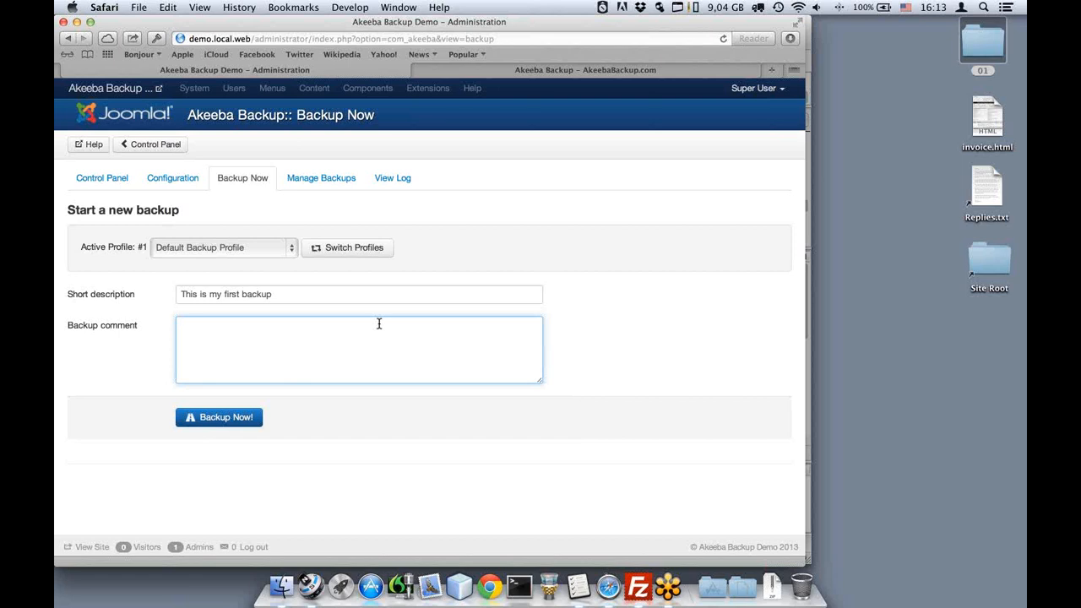
Run the backup and, once it succeeds, open Manage Backups to see the saved archive.
click(234, 418)
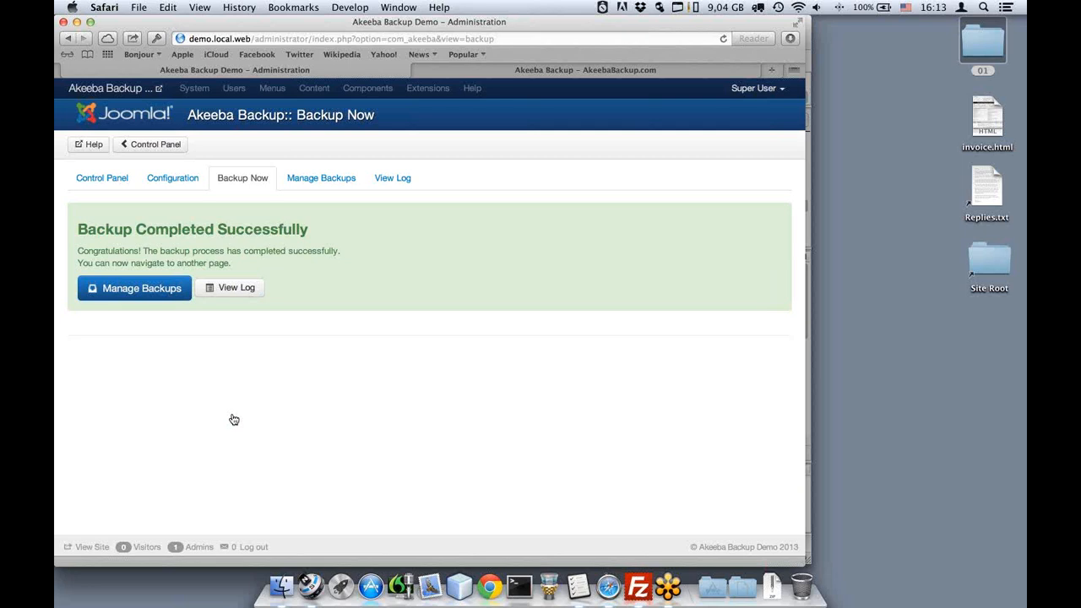
click(161, 299)
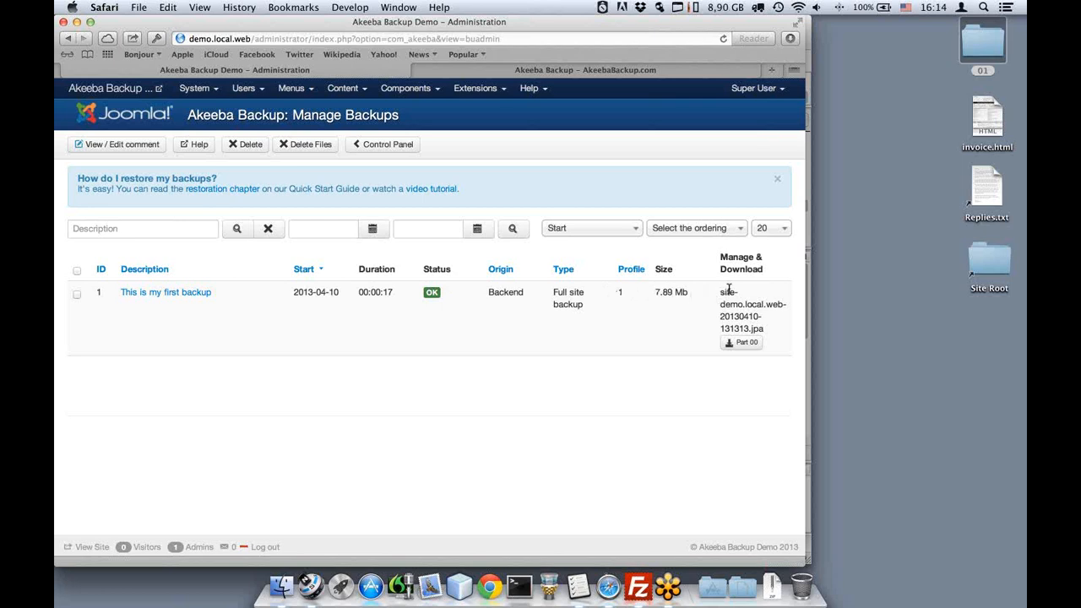
Download Part 00 of the first backup's archive, site-demo.local.web-20130410-131313.jpa.
click(738, 344)
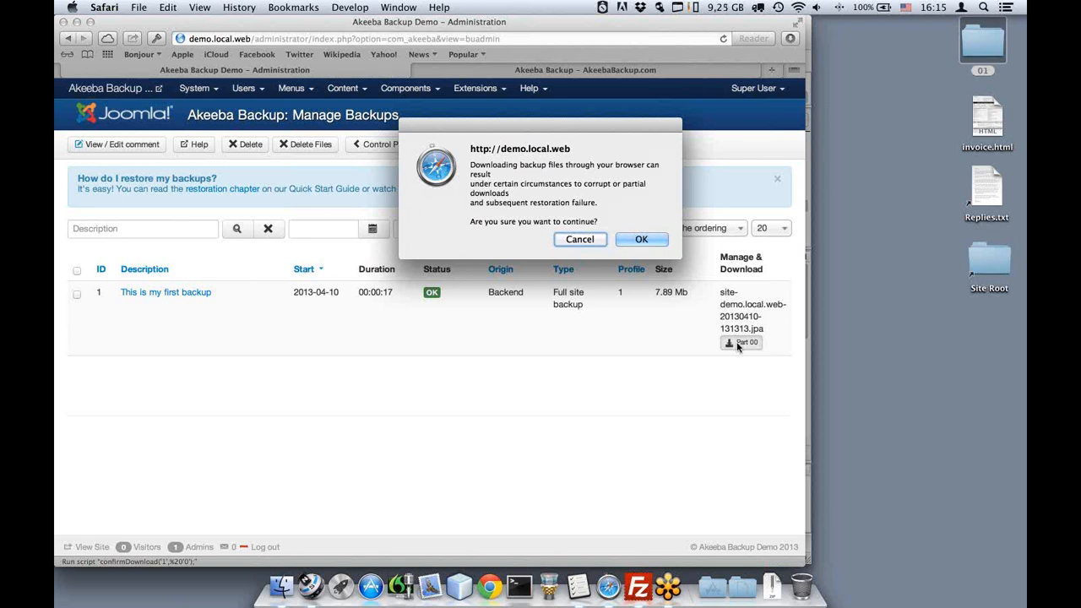
Cancel the Safari backup download warning without downloading, then launch FileZilla.
click(641, 241)
click(580, 240)
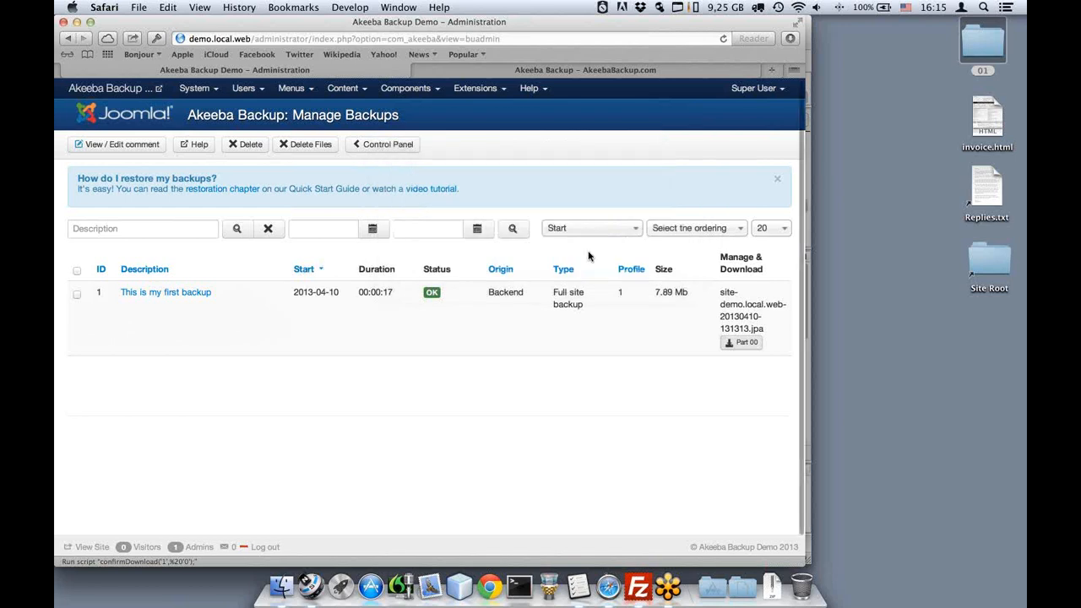
click(638, 580)
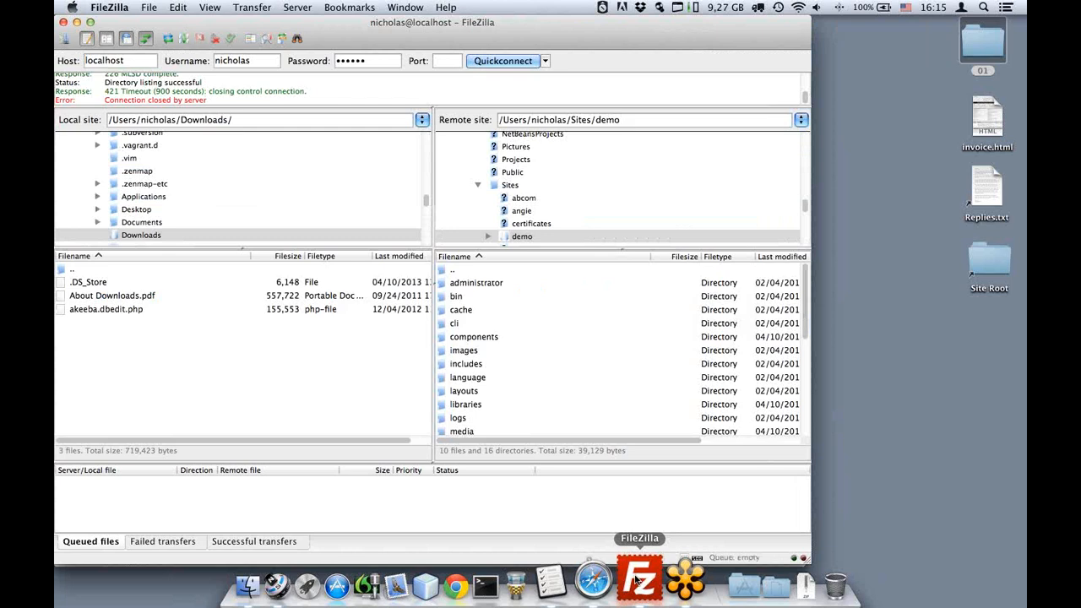
Browse the remote pane to administrator/components/com_akeeba/backup and select the site-demo .jpa archive.
click(498, 310)
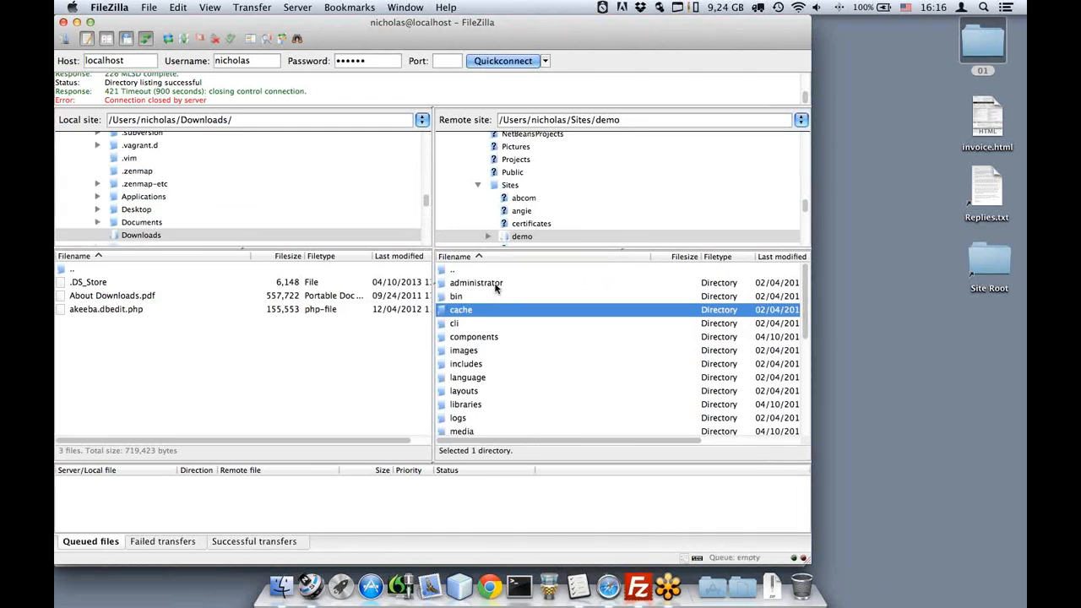
double_click(476, 284)
double_click(493, 295)
double_click(493, 297)
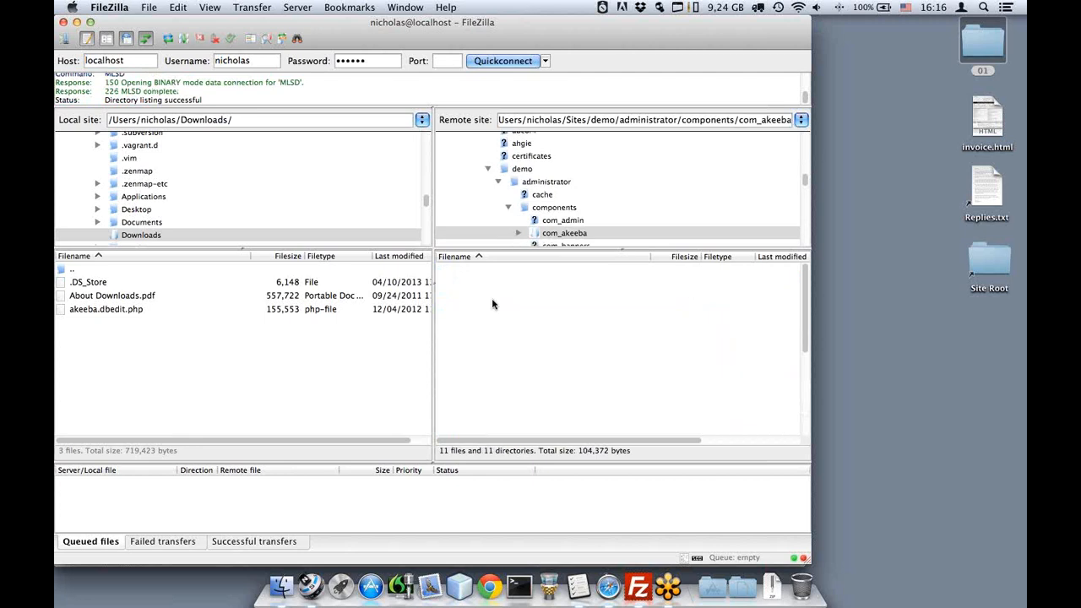
double_click(475, 311)
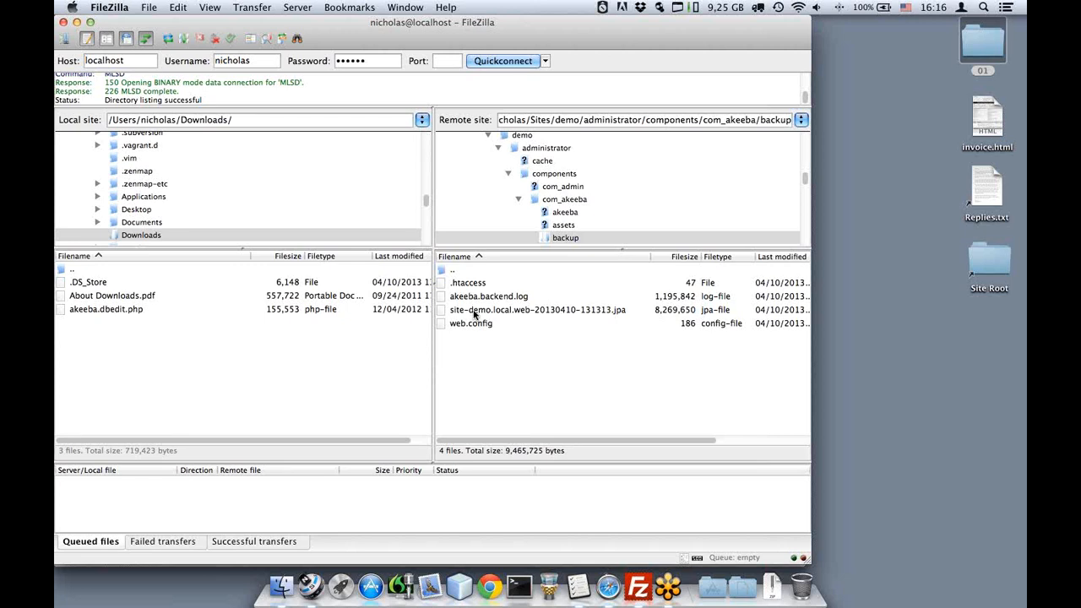
click(478, 311)
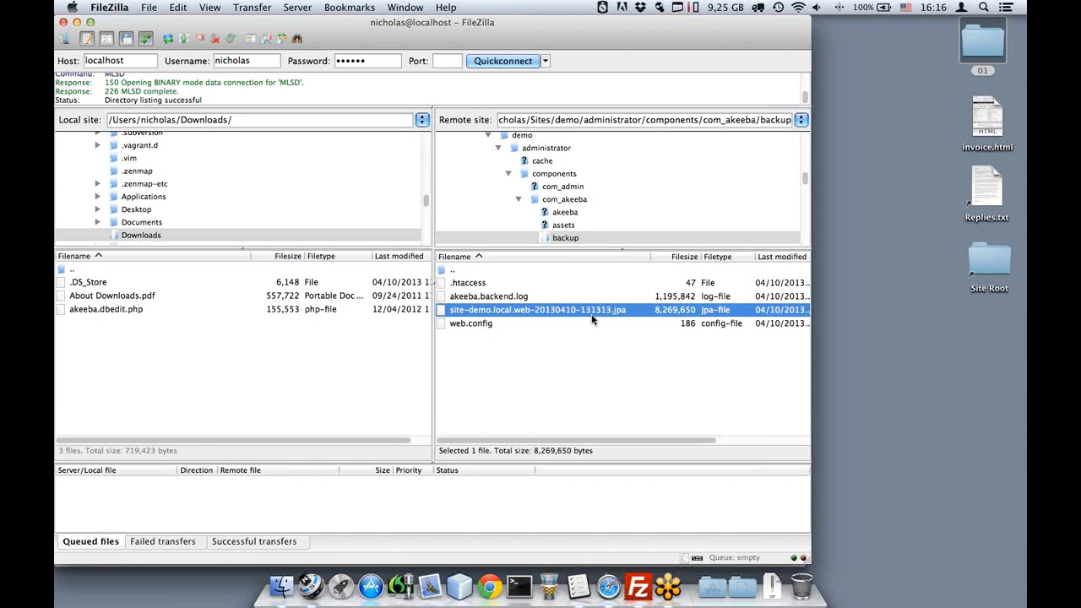
Set Binary transfer type and download site-demo.local.web-20130410-131313.jpa into the local Downloads folder.
click(247, 9)
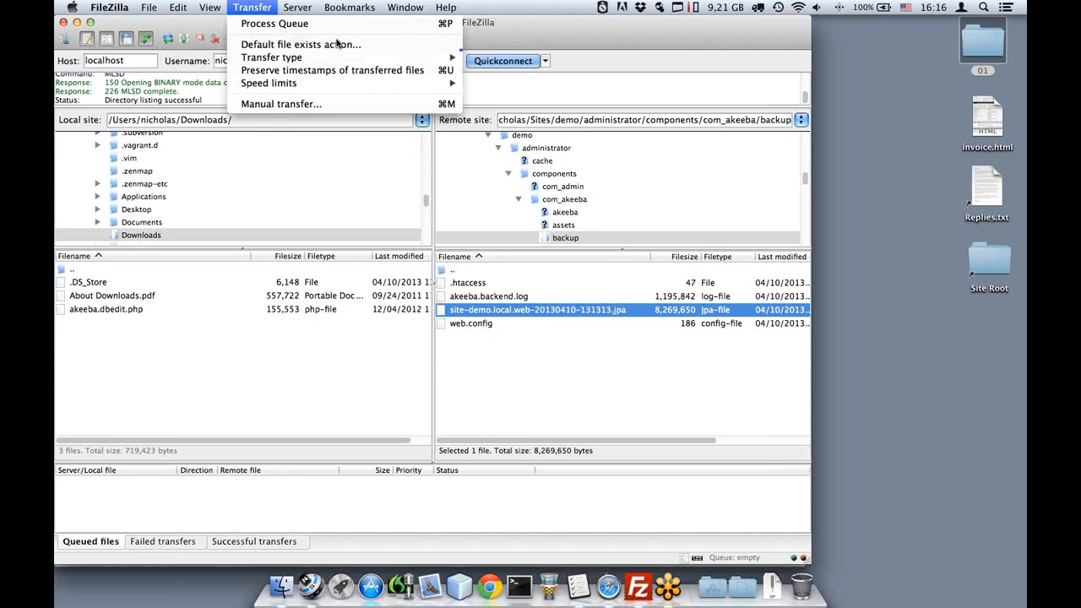
mouse_move(355, 57)
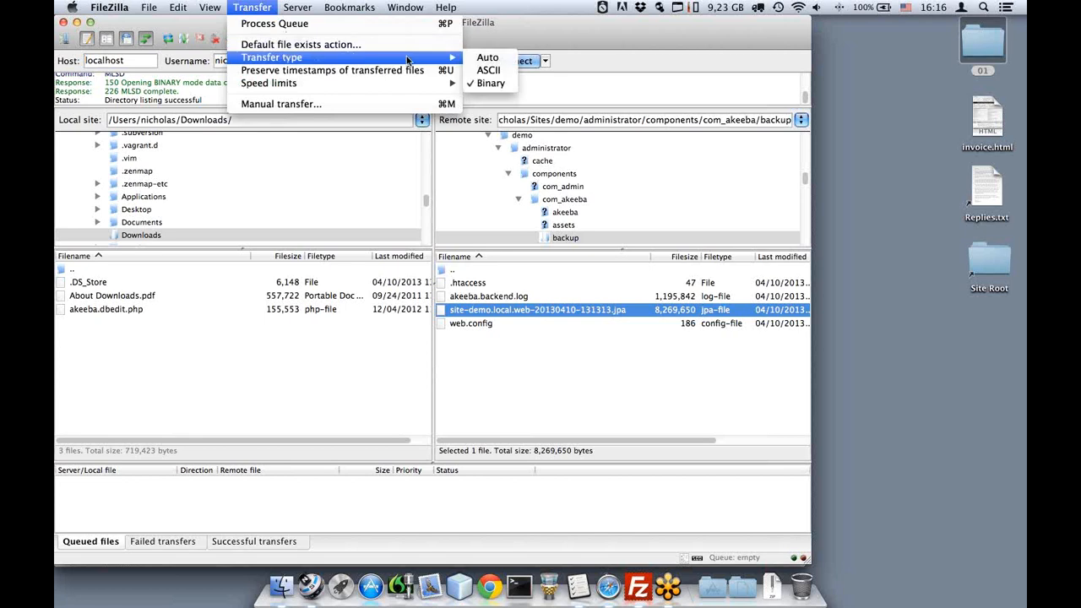
click(490, 83)
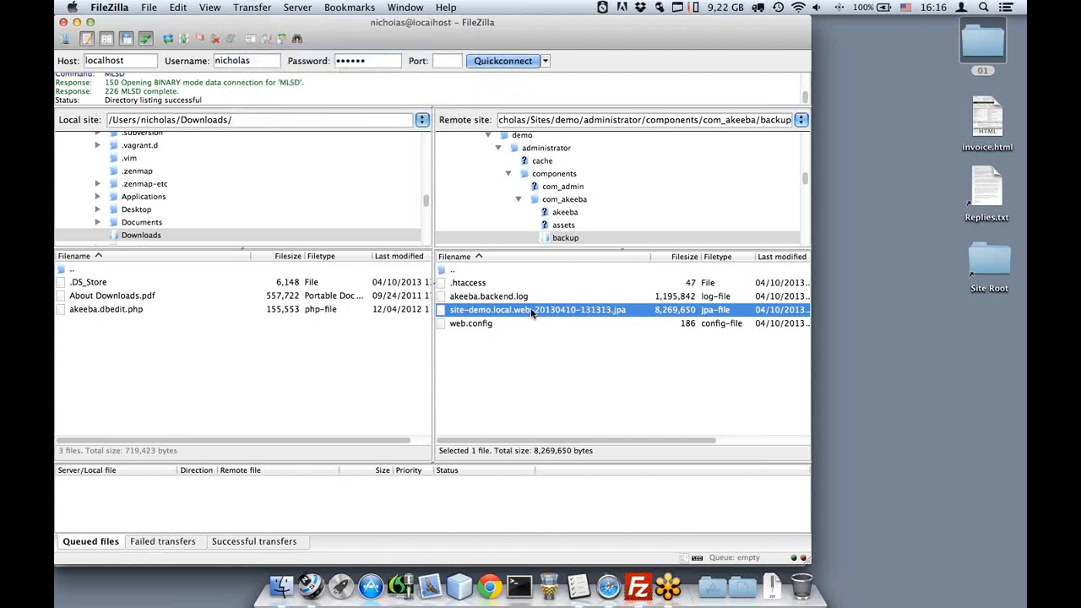
drag(416, 329, 217, 358)
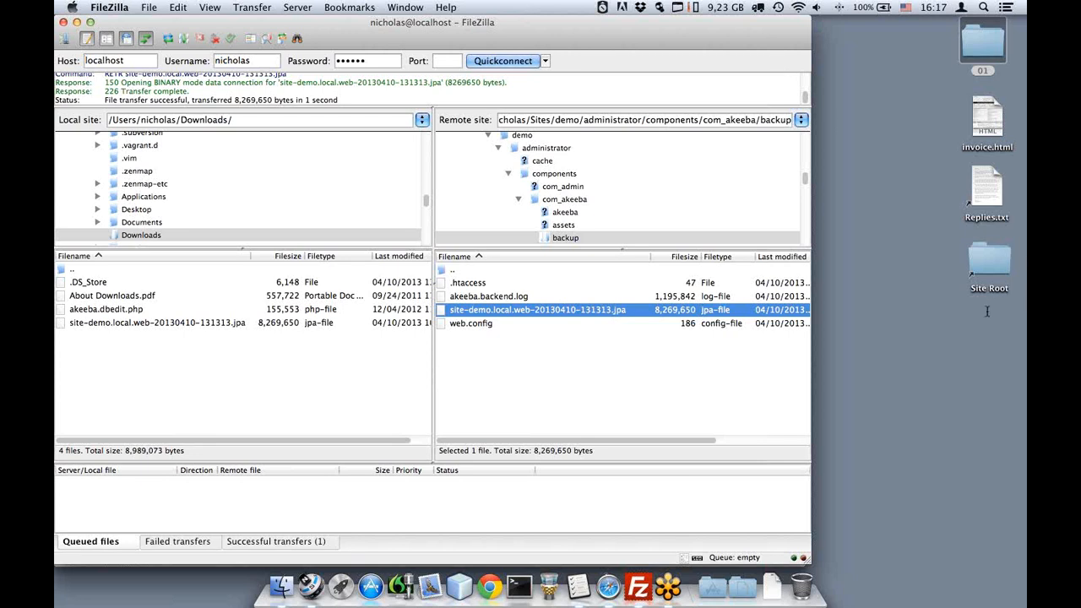
click(983, 270)
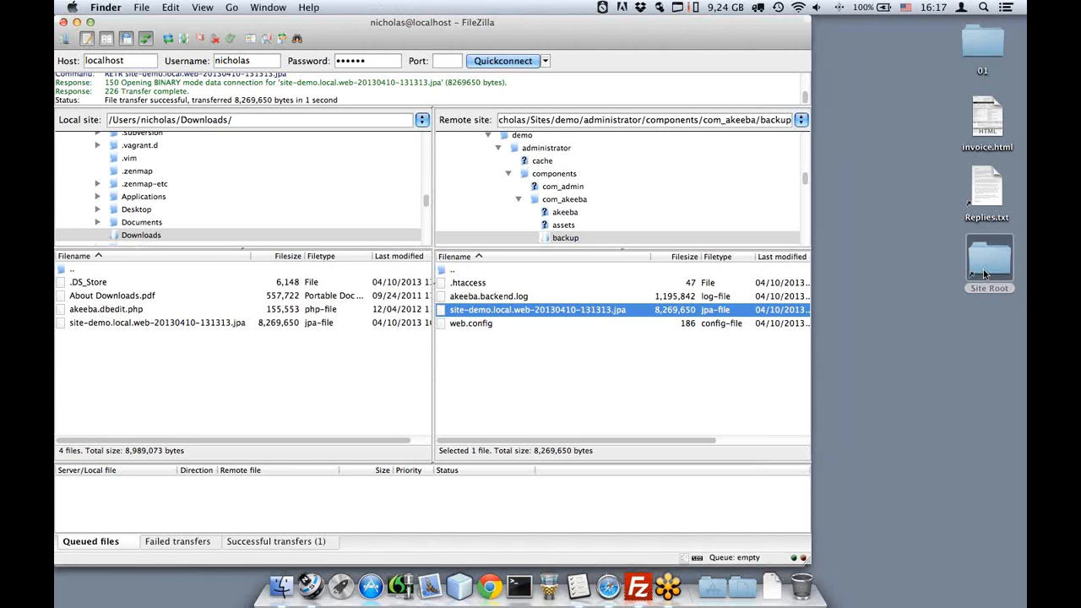
Open Site Root and move all 25 demo site items to the Trash.
double_click(983, 269)
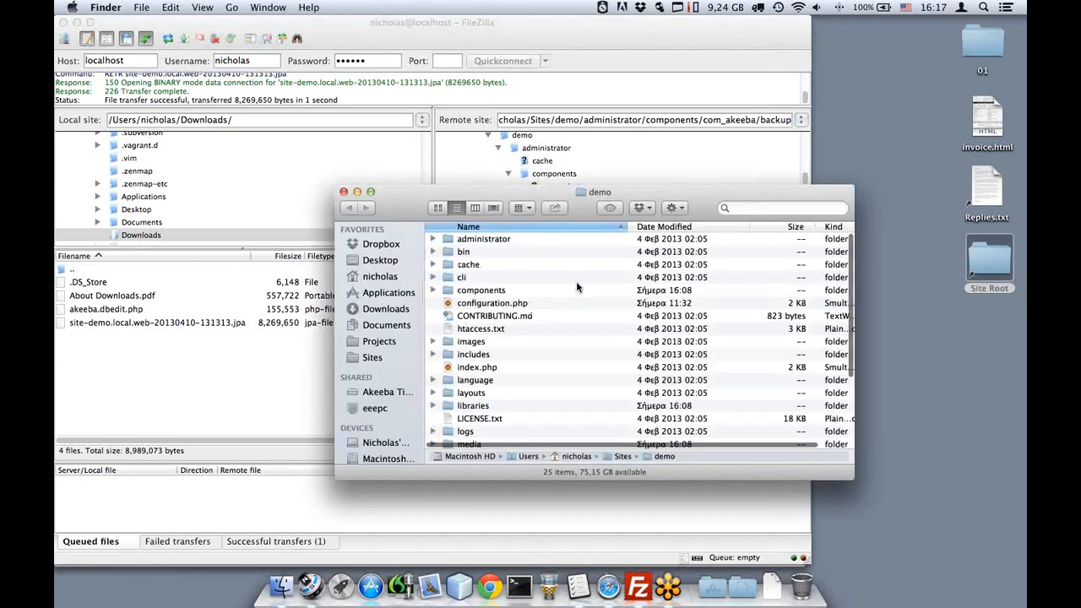
click(497, 279)
key(super+a)
right_click(498, 293)
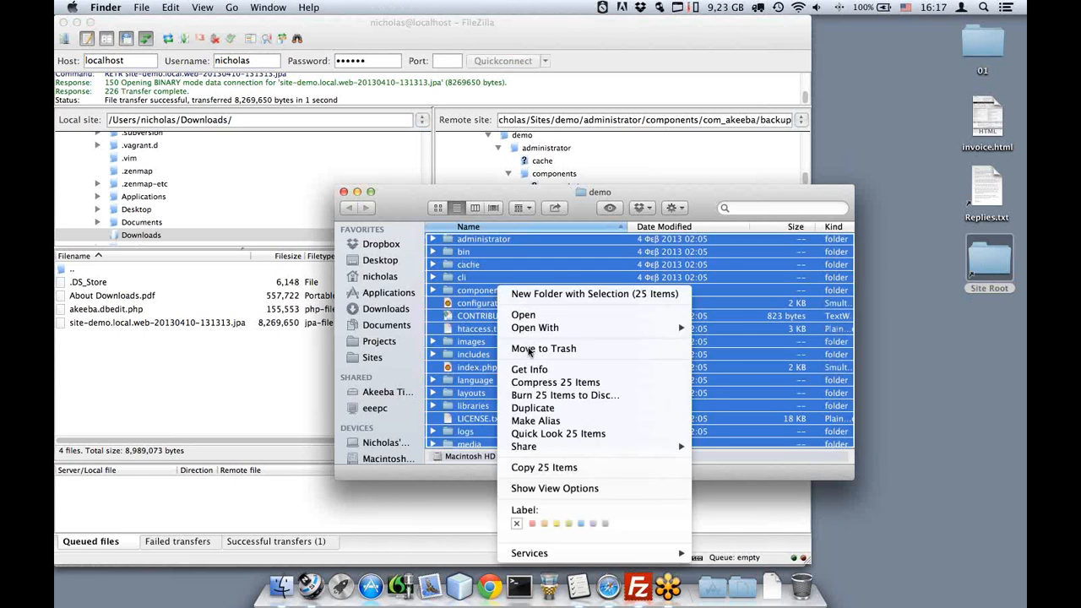
click(530, 349)
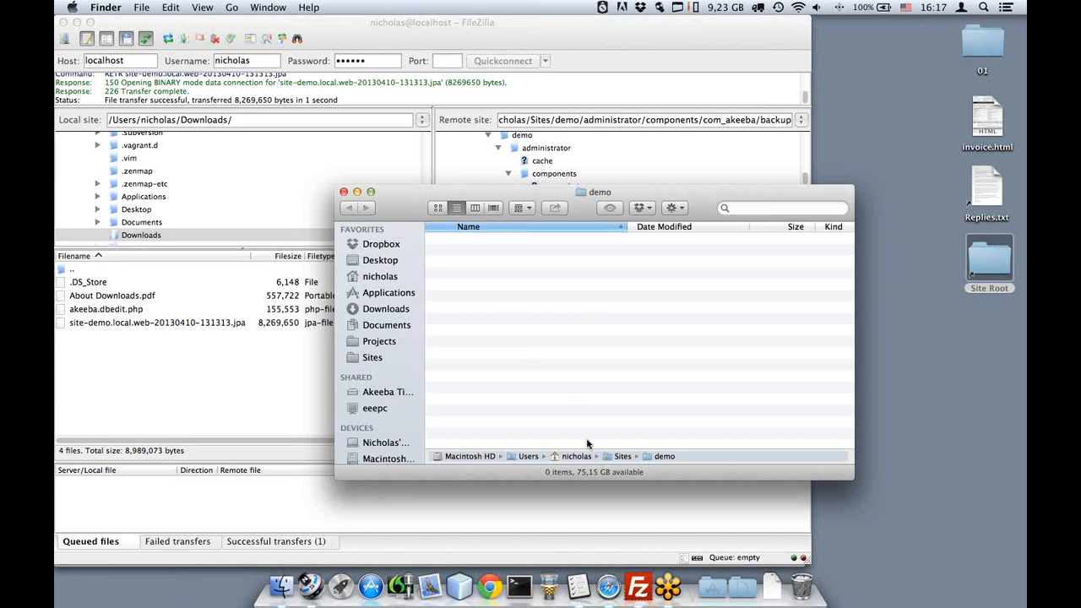
click(614, 586)
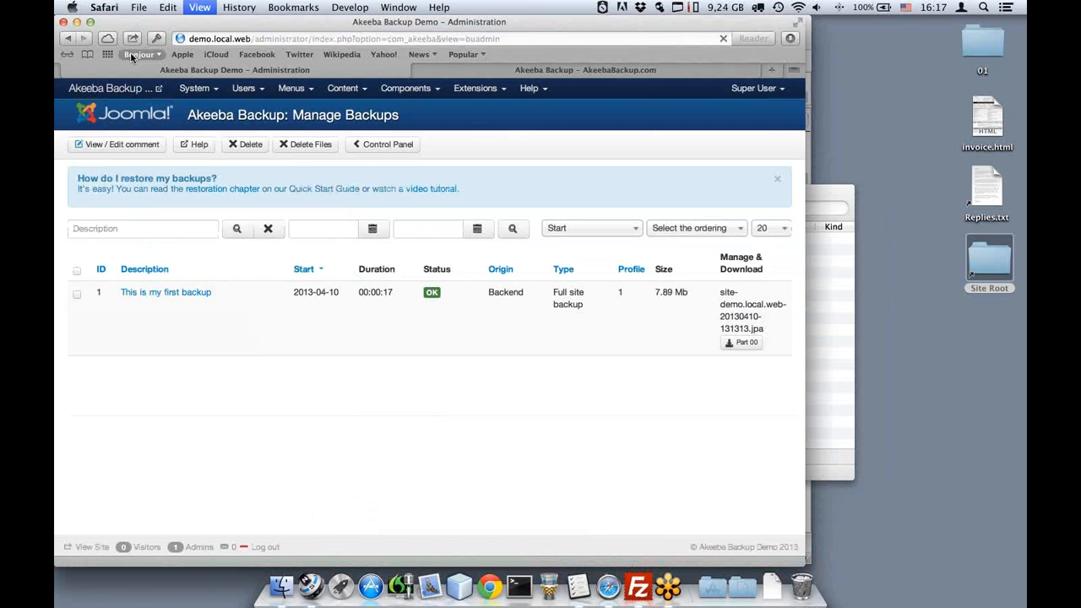
Reload the Akeeba Backup admin page to confirm it now shows 404 Not Found.
key(super+r)
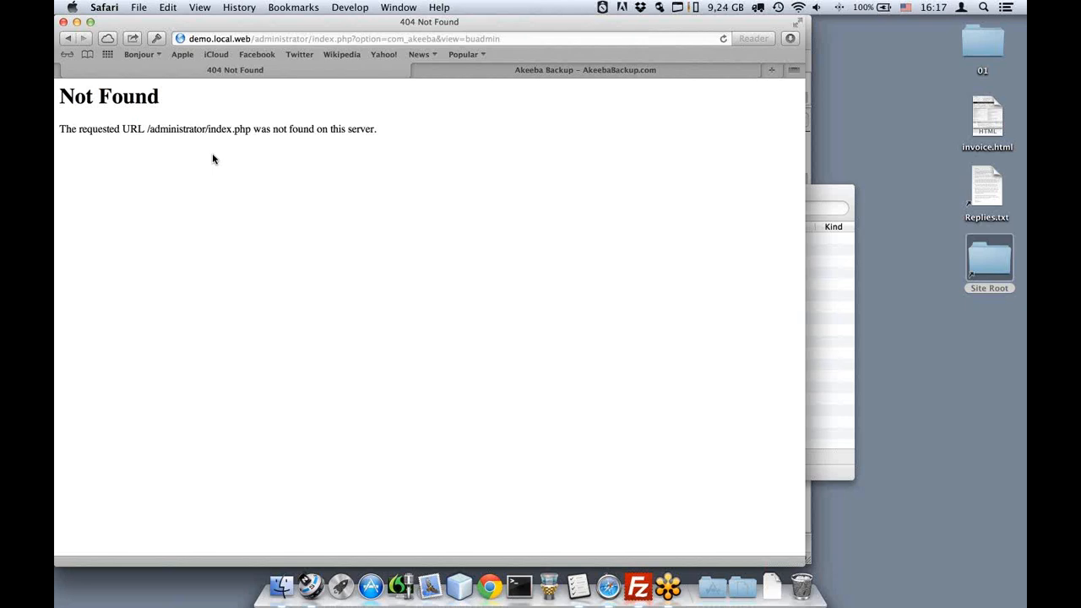
click(471, 70)
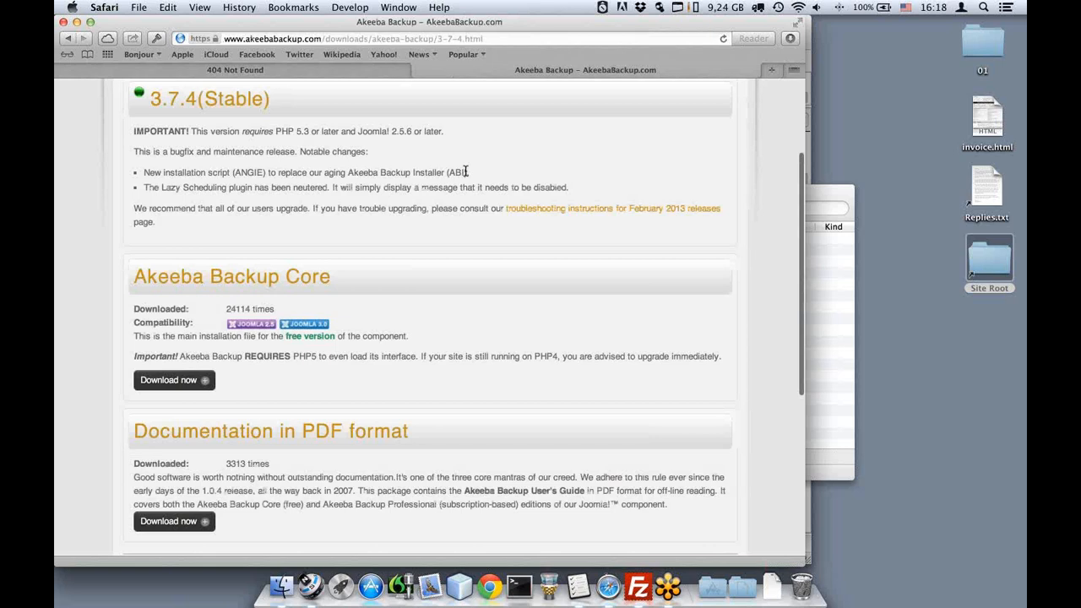
Download the Kickstart Core package from the Akeeba Kickstart 3.6.0 (Stable) release page.
scroll(466, 172, up, 5)
mouse_move(505, 100)
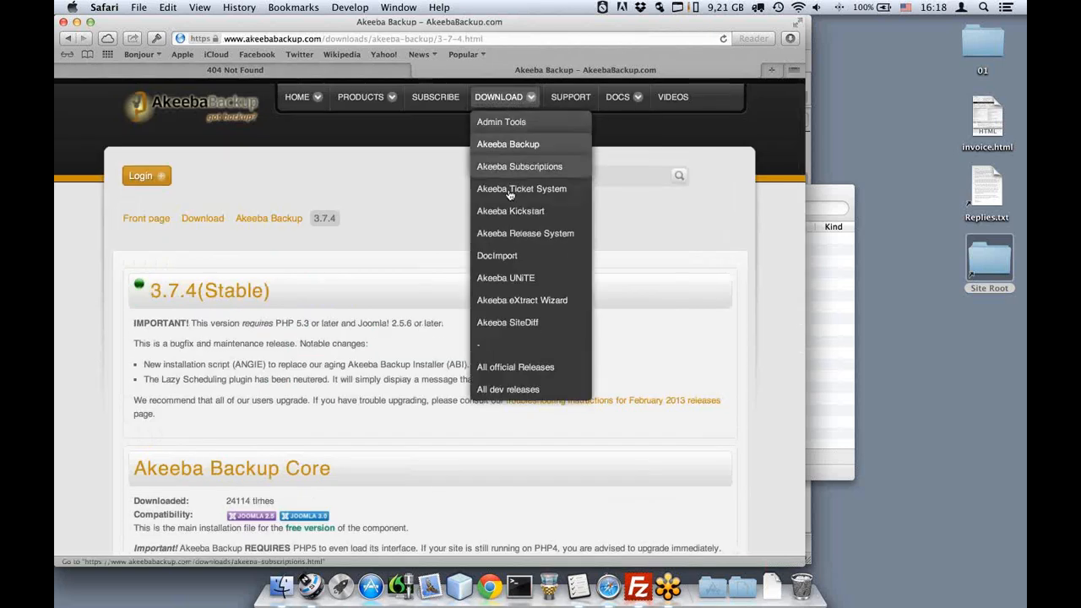
click(507, 211)
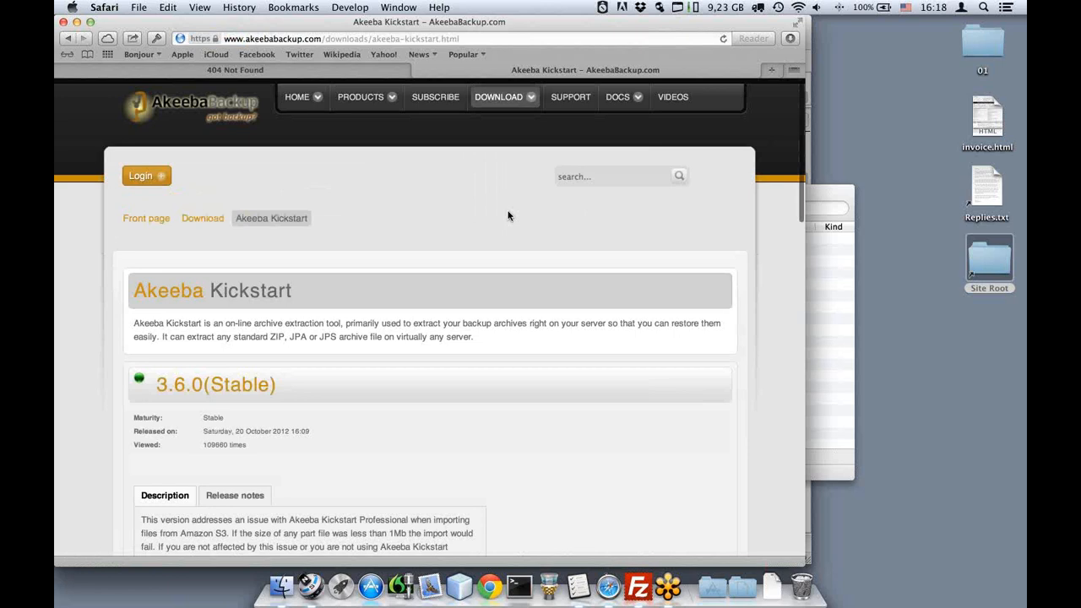
scroll(508, 216, down, 1)
scroll(507, 217, down, 3)
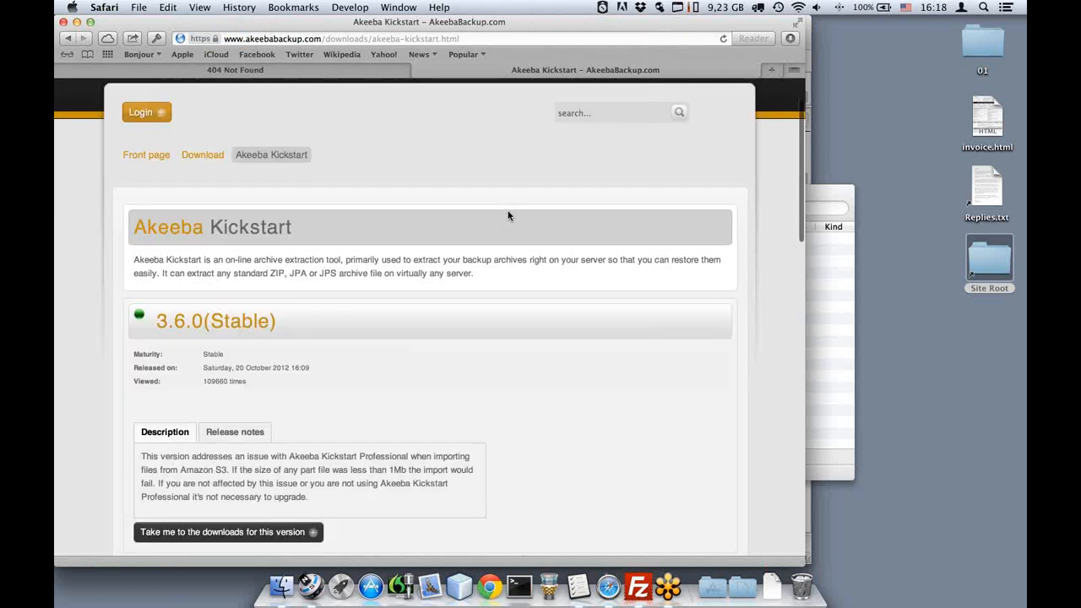
click(238, 317)
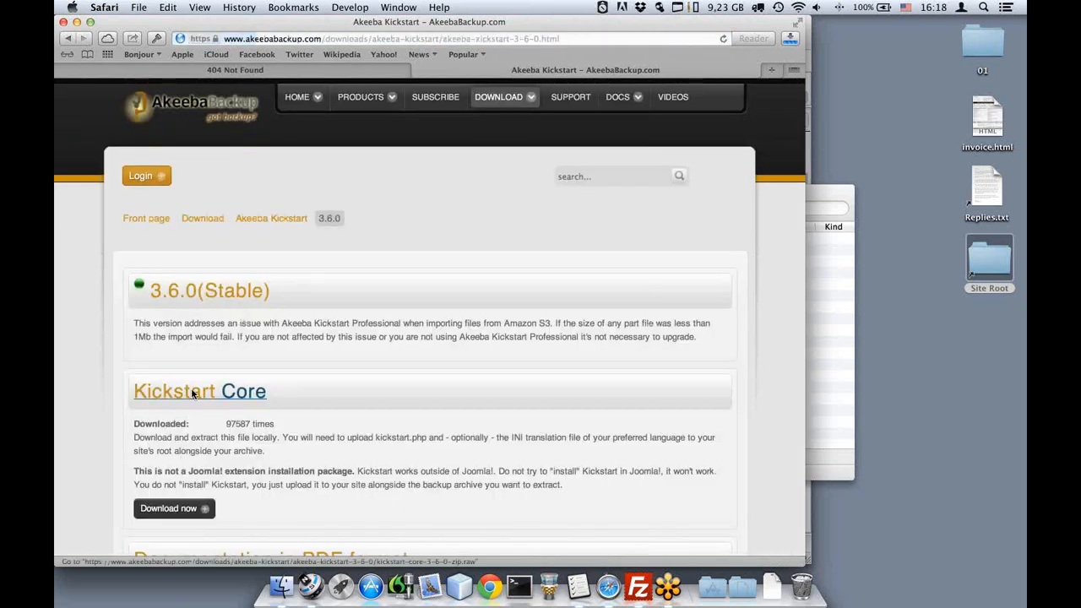
click(193, 392)
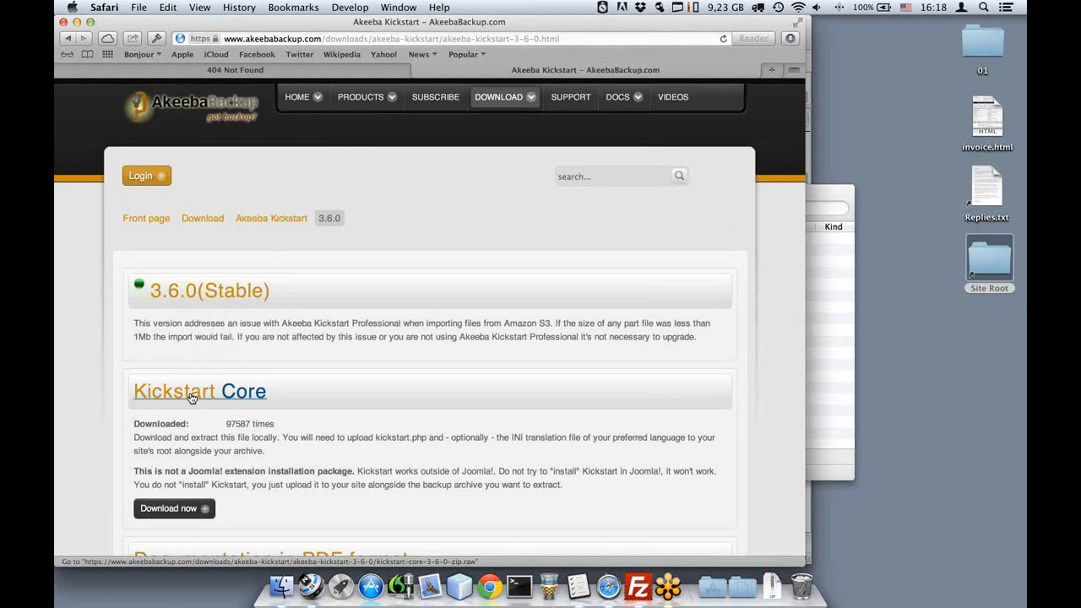
click(772, 581)
Open Downloads in a file window and extract kickstart-core-3.6.0.zip.
right_click(772, 580)
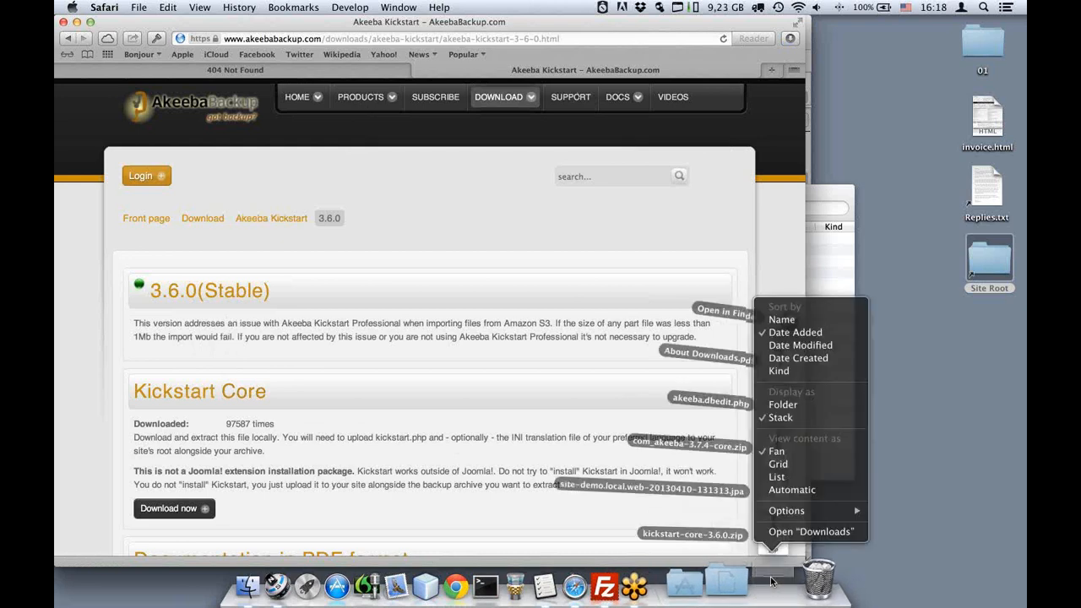
click(778, 532)
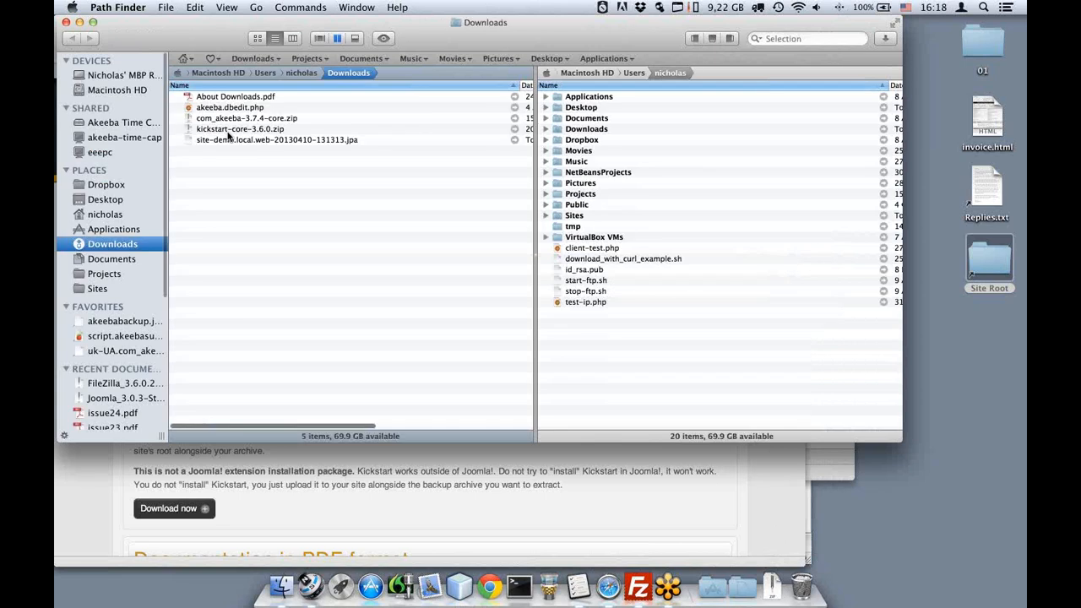
click(254, 131)
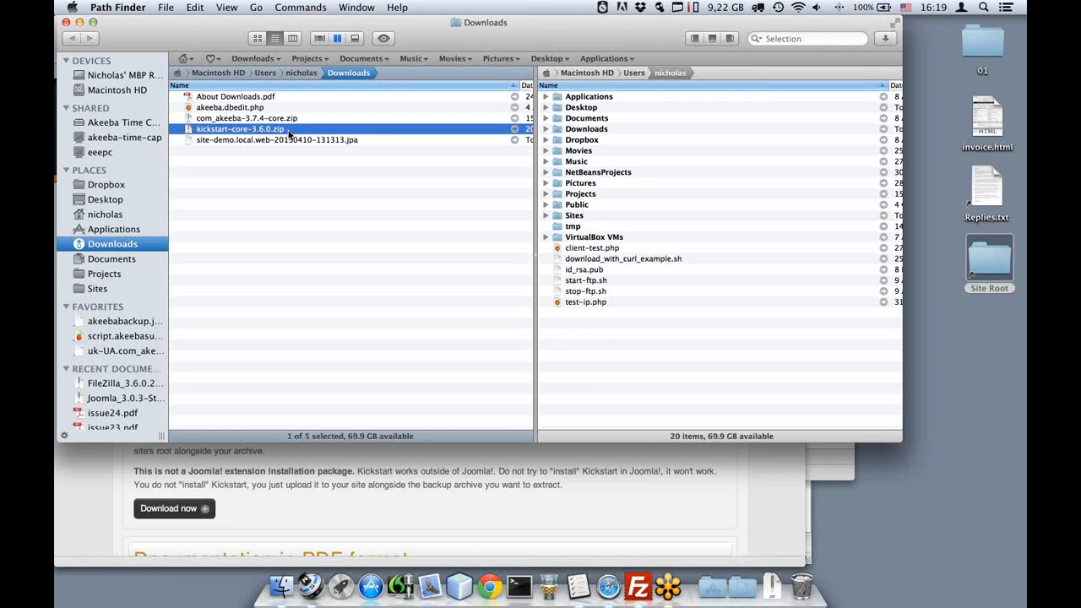
double_click(289, 131)
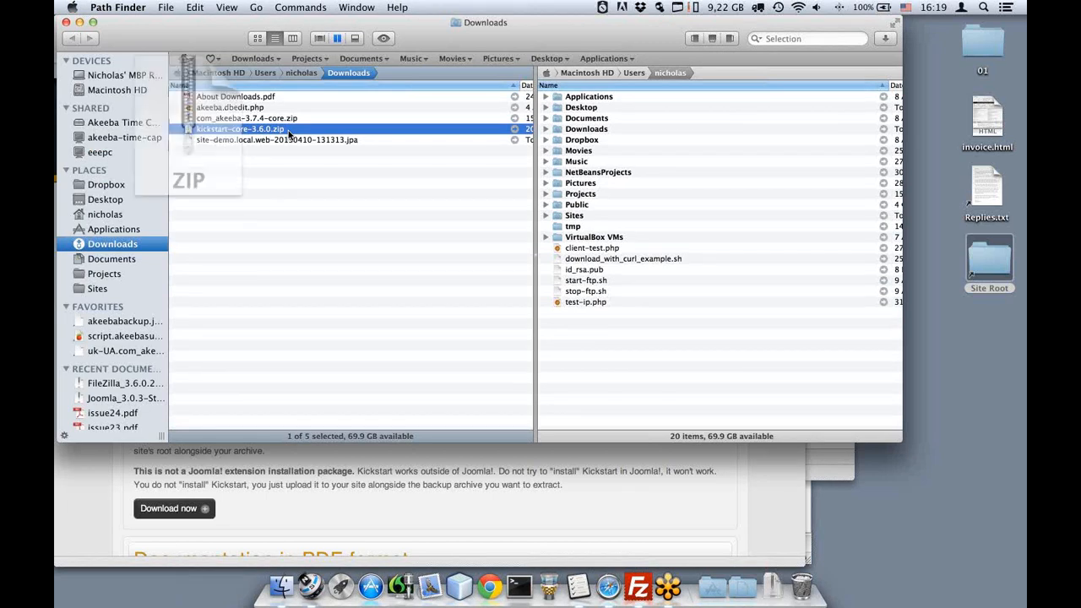
Open the extracted kickstart-core-3.6.0.zip Folder's 32 files and select kickstart.php.
click(200, 98)
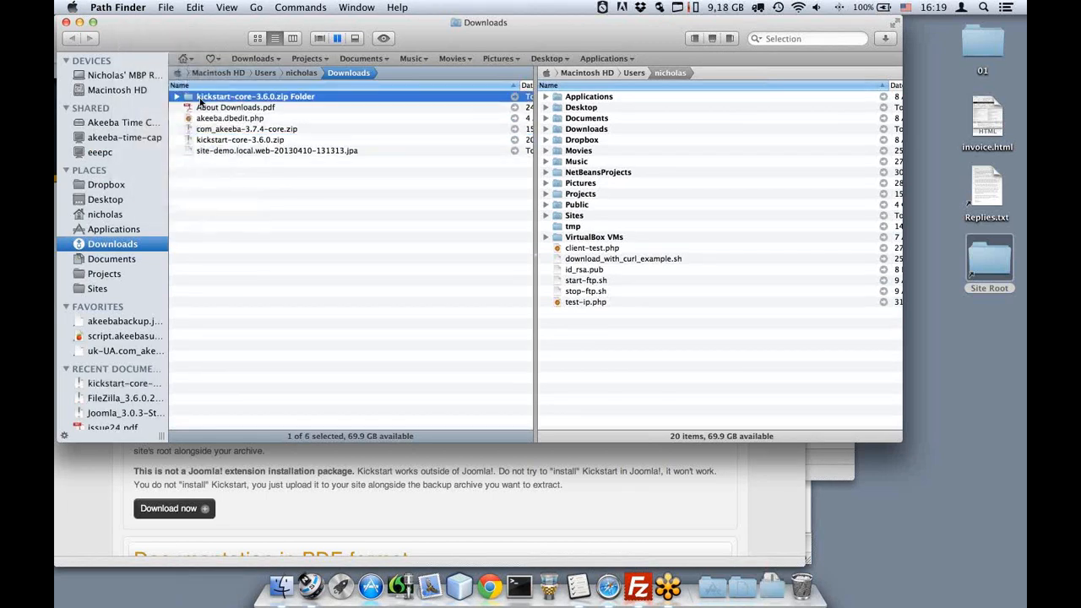
double_click(201, 98)
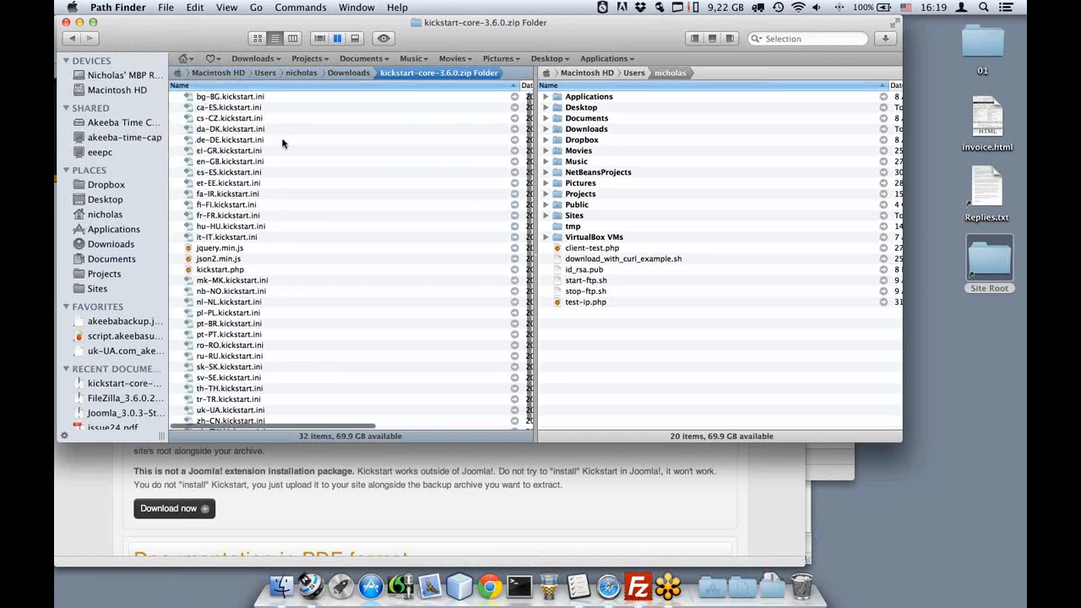
scroll(283, 144, down, 1)
scroll(283, 143, down, 1)
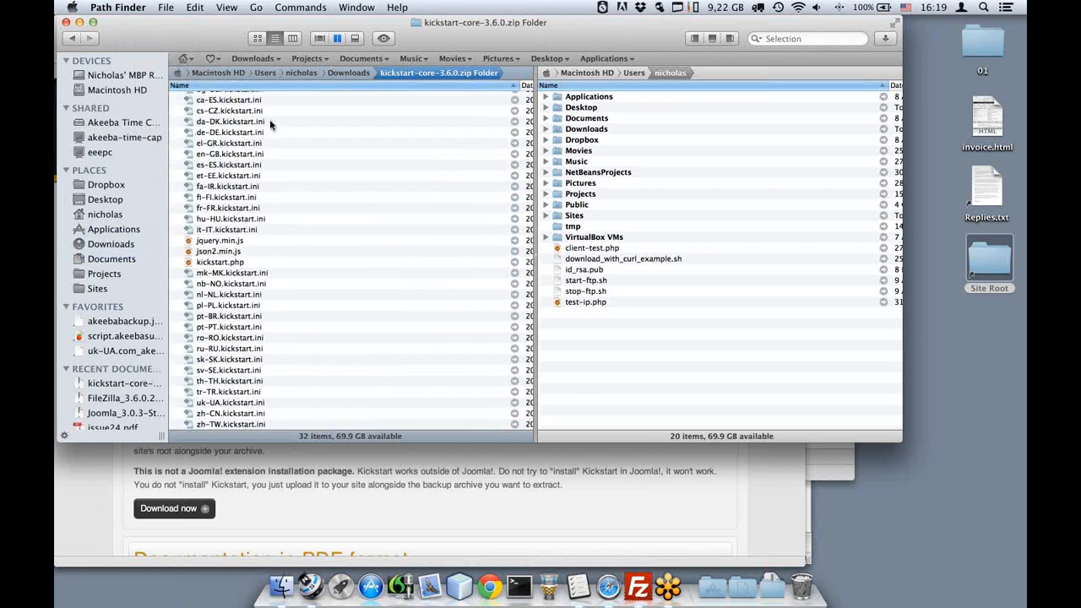
scroll(269, 121, up, 2)
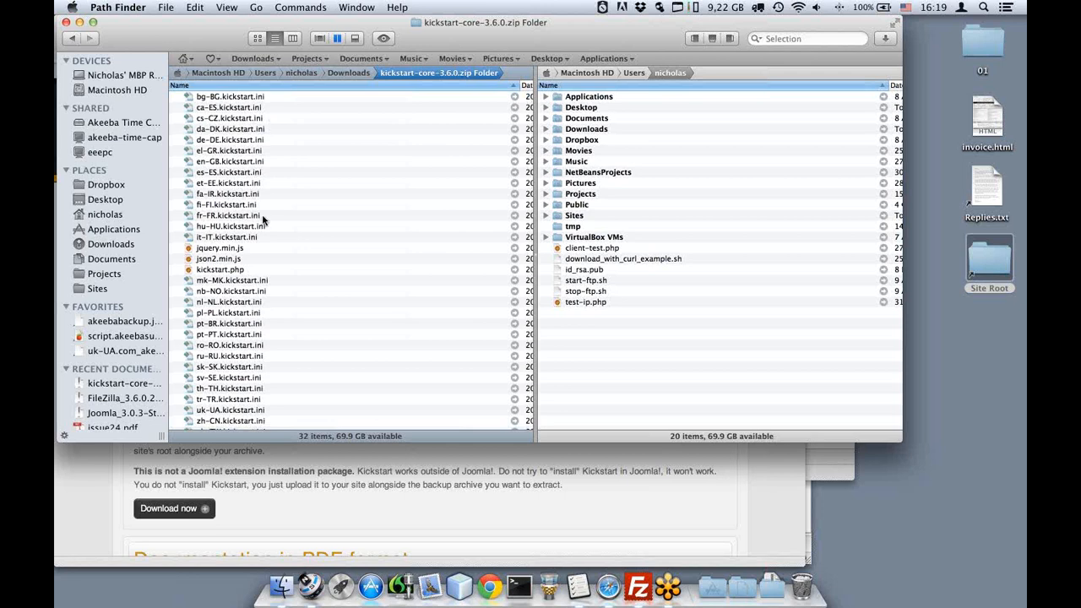
click(224, 271)
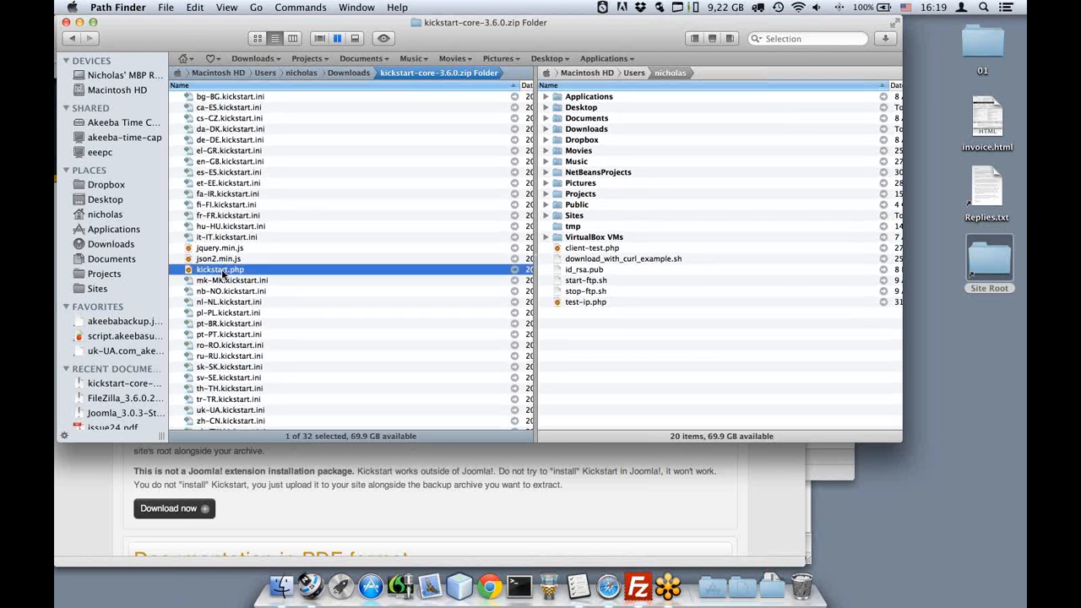
click(999, 258)
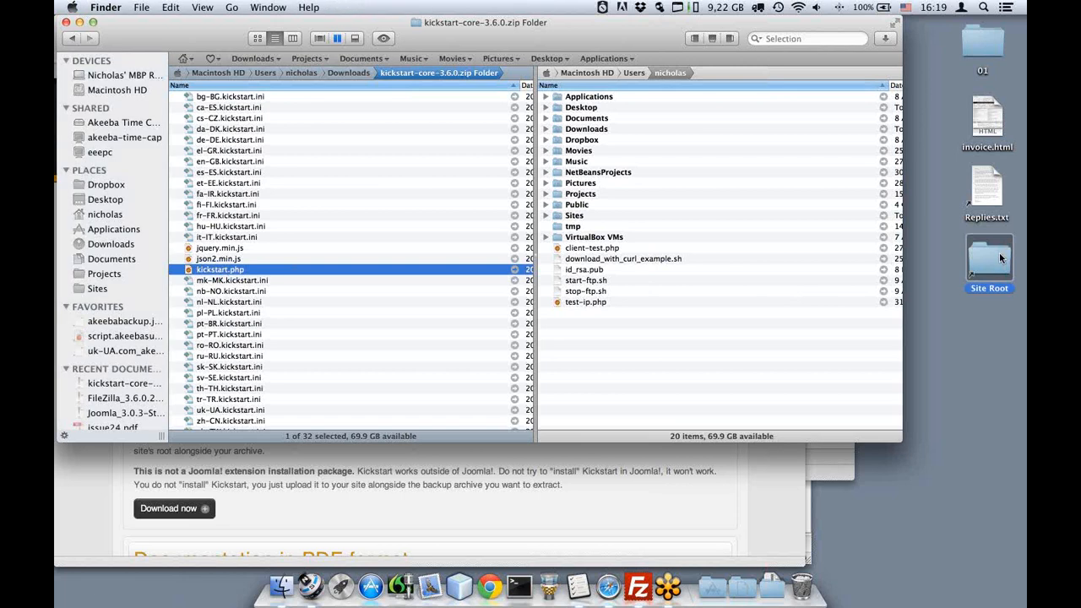
Copy kickstart.php into the Site Root demo folder and close the zip folder window.
double_click(999, 252)
drag(209, 270, 492, 299)
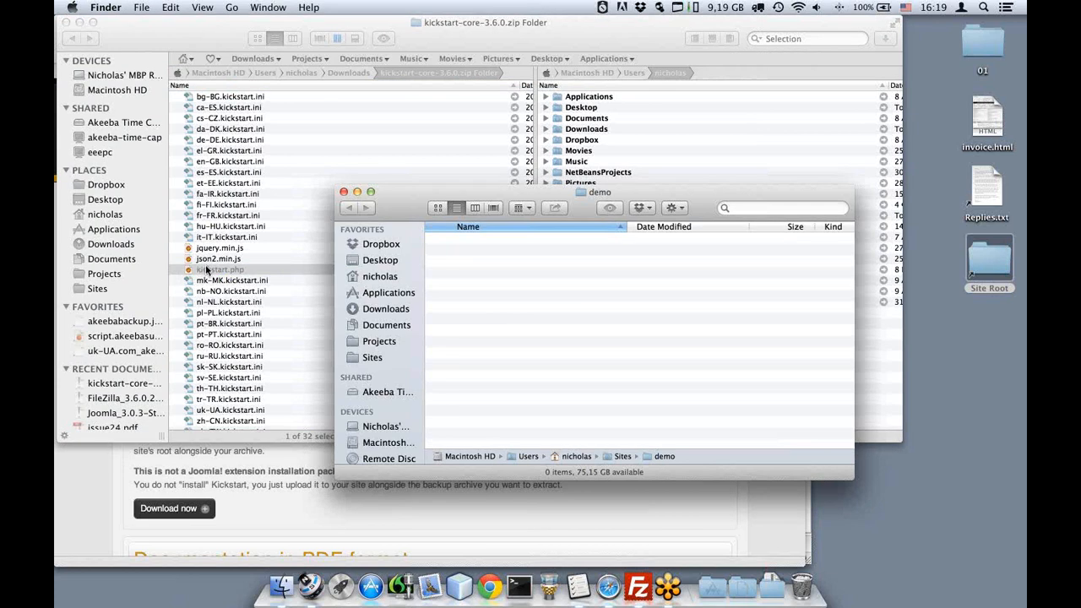
drag(205, 270, 493, 271)
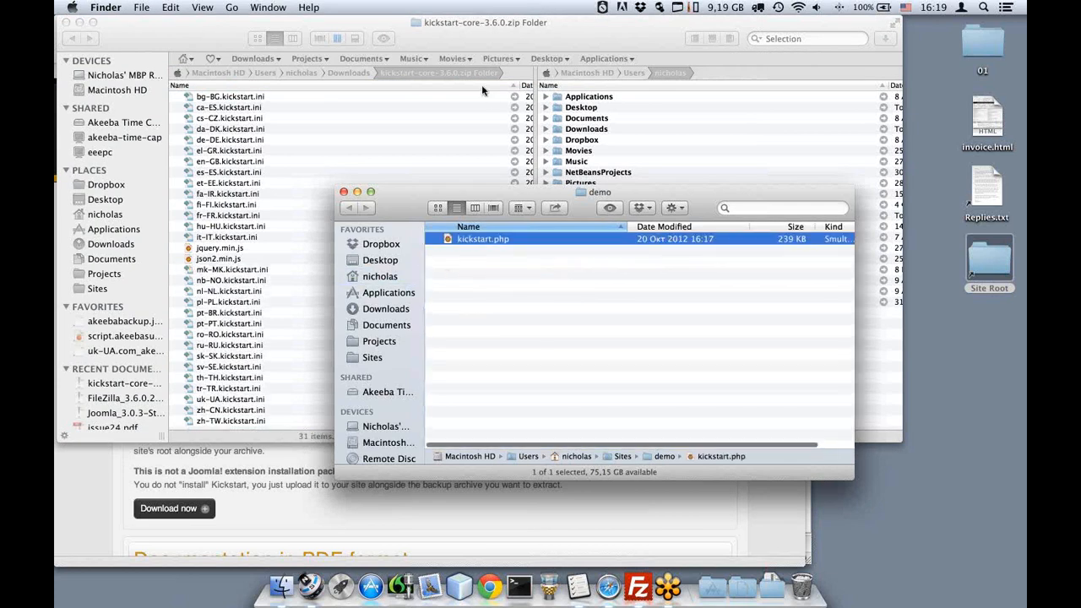
click(65, 23)
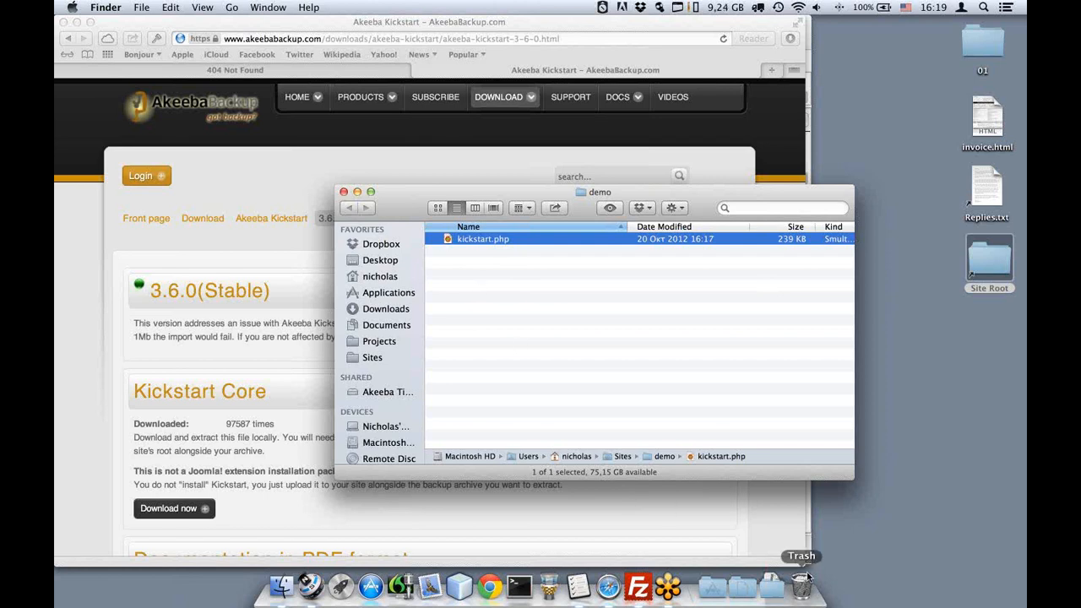
Copy site-demo.local.web-20130410-131313.jpa from Downloads into the demo folder and close Downloads.
right_click(767, 581)
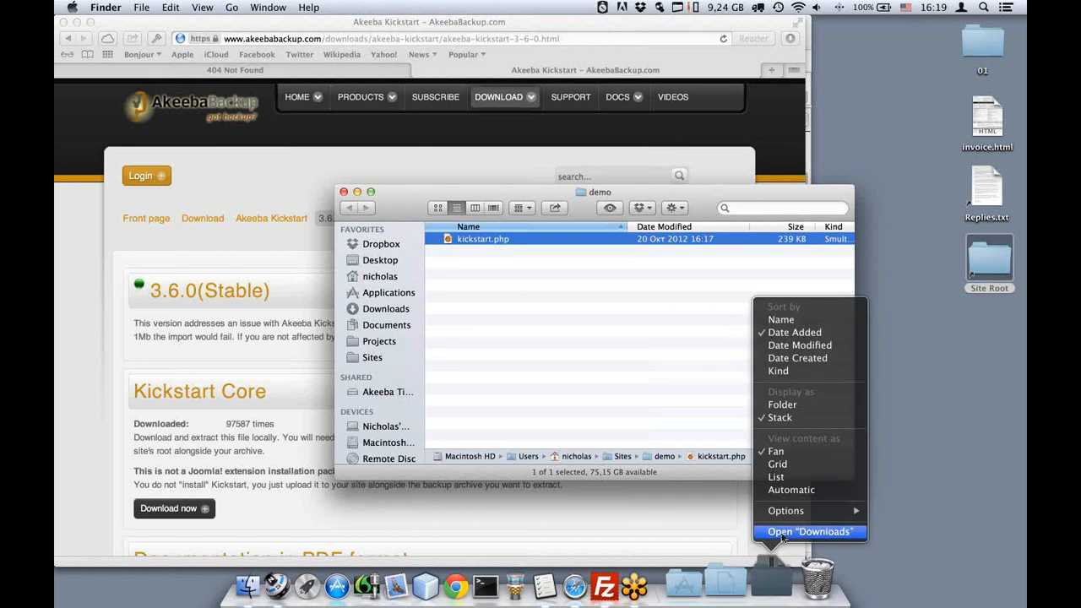
click(780, 532)
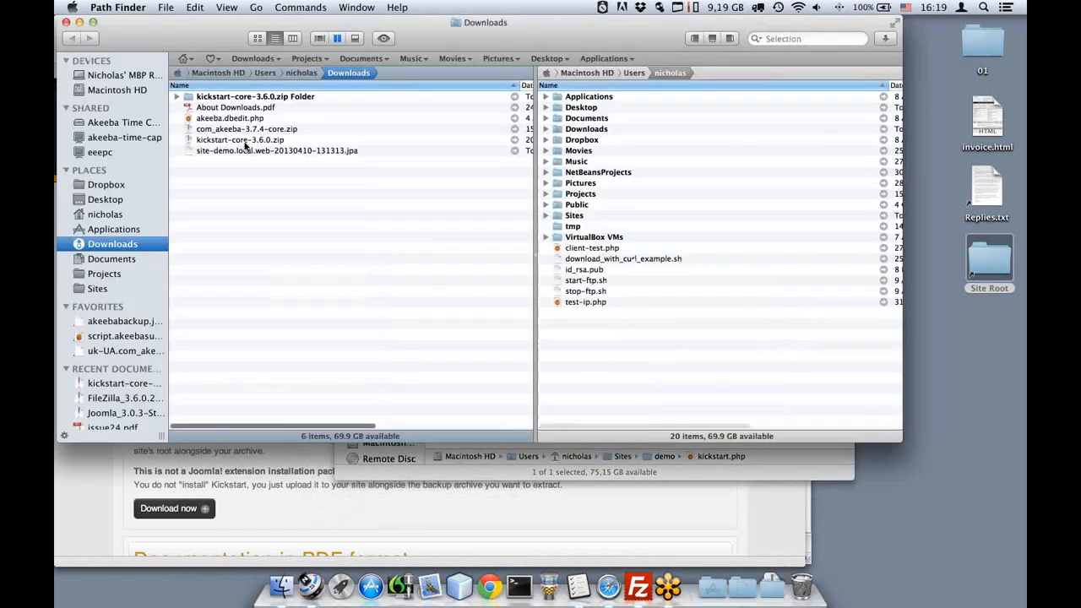
drag(262, 150, 533, 328)
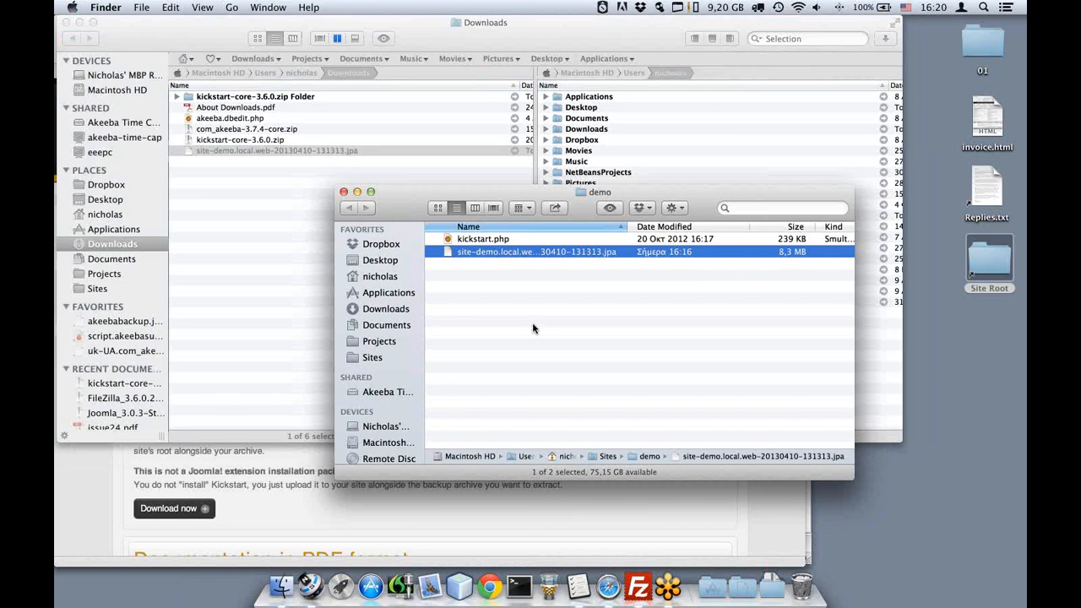
click(66, 23)
Close the demo folder and load demo.local.web/kickstart.php in the former 404 tab.
click(343, 194)
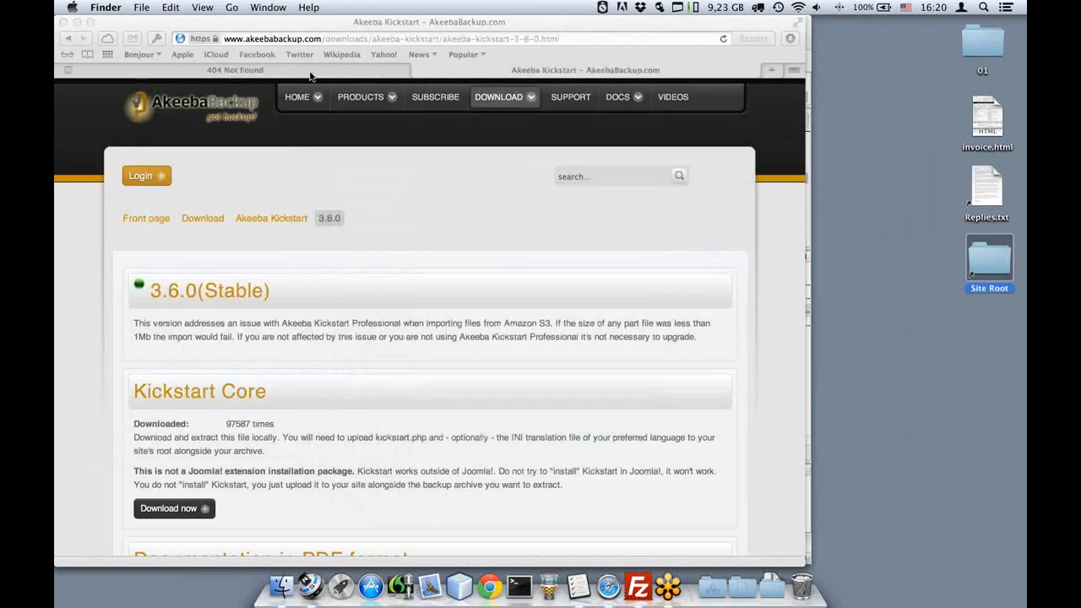
click(309, 75)
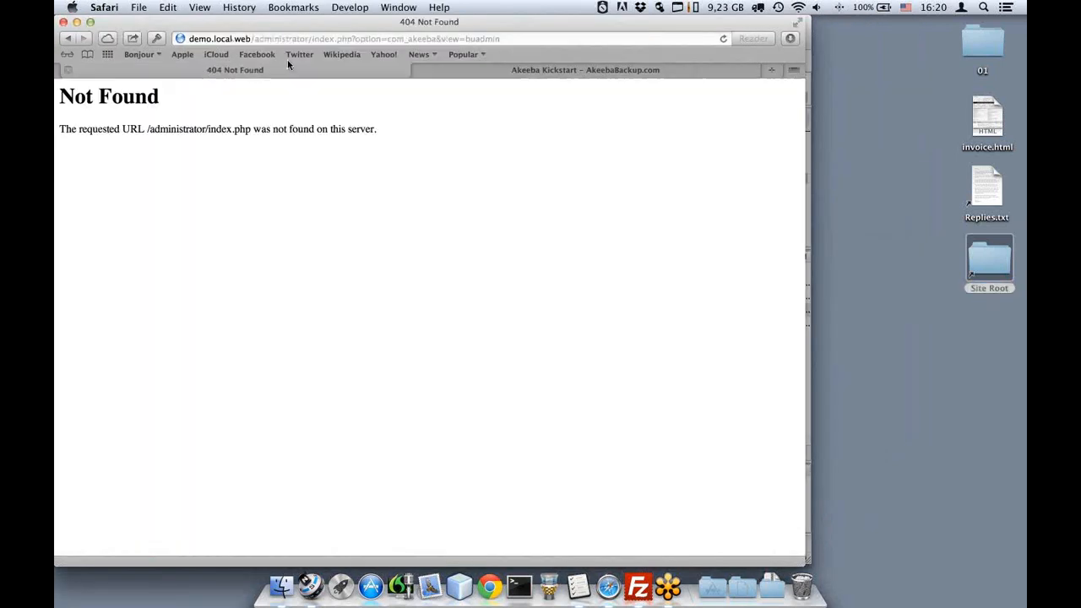
drag(252, 39, 195, 40)
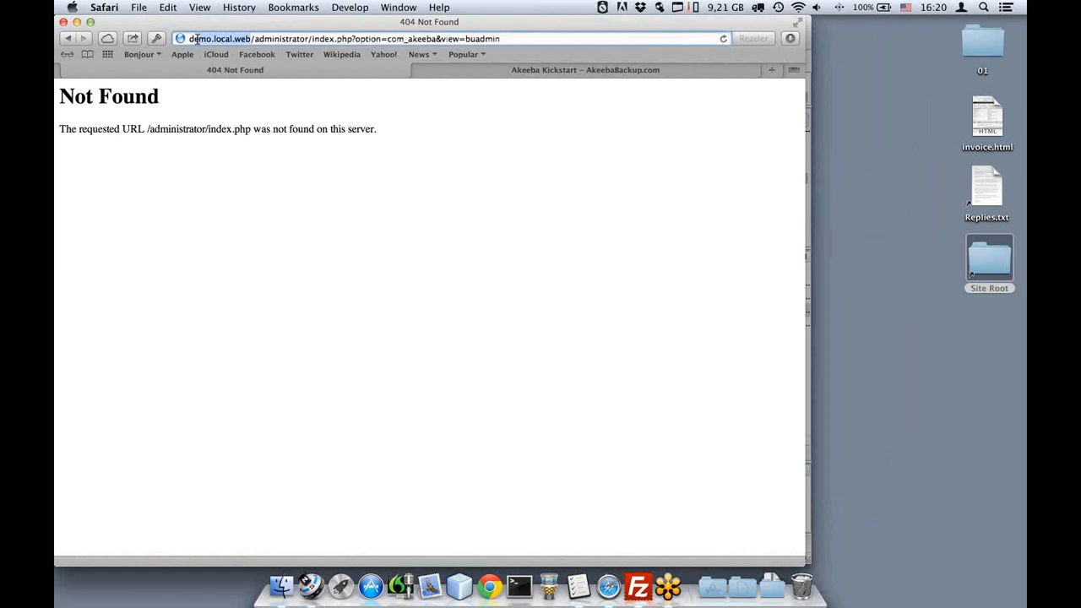
click(255, 39)
key(shift+super+Right)
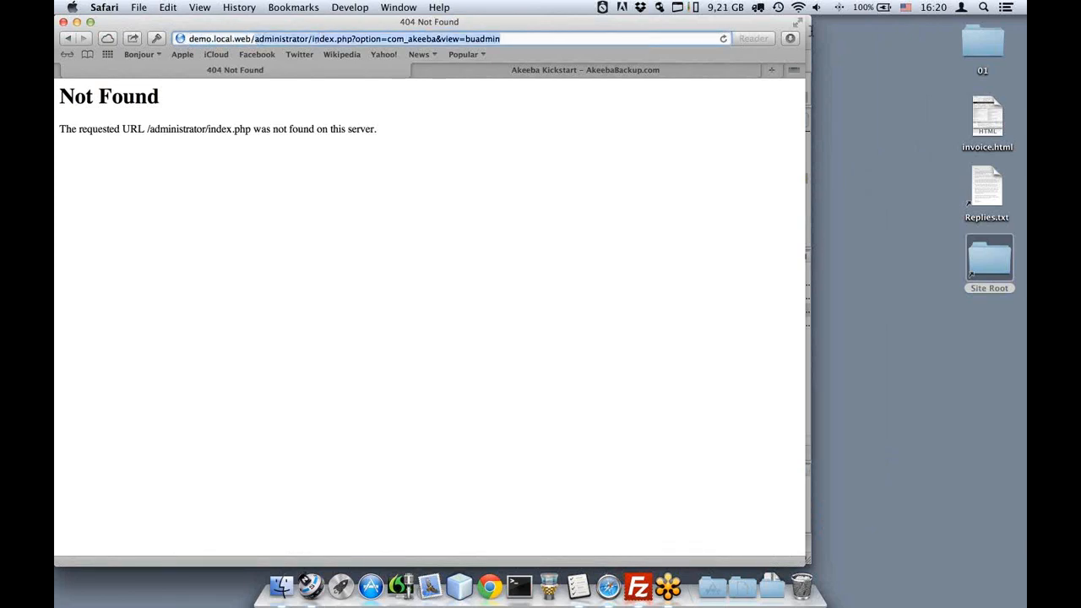
key(BackSpace)
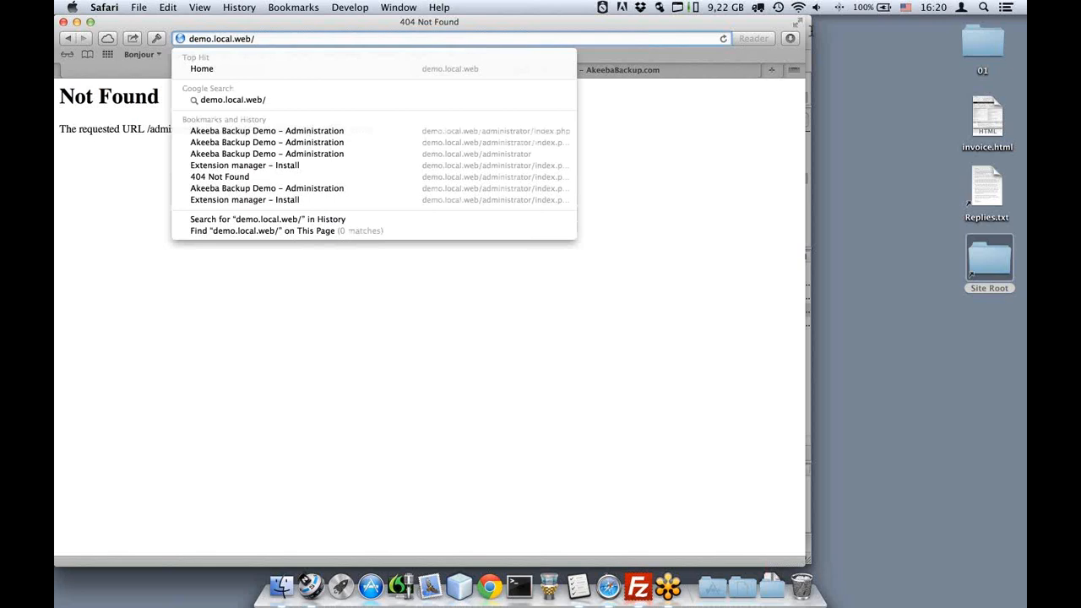
text(kickstart.php)
key(Return)
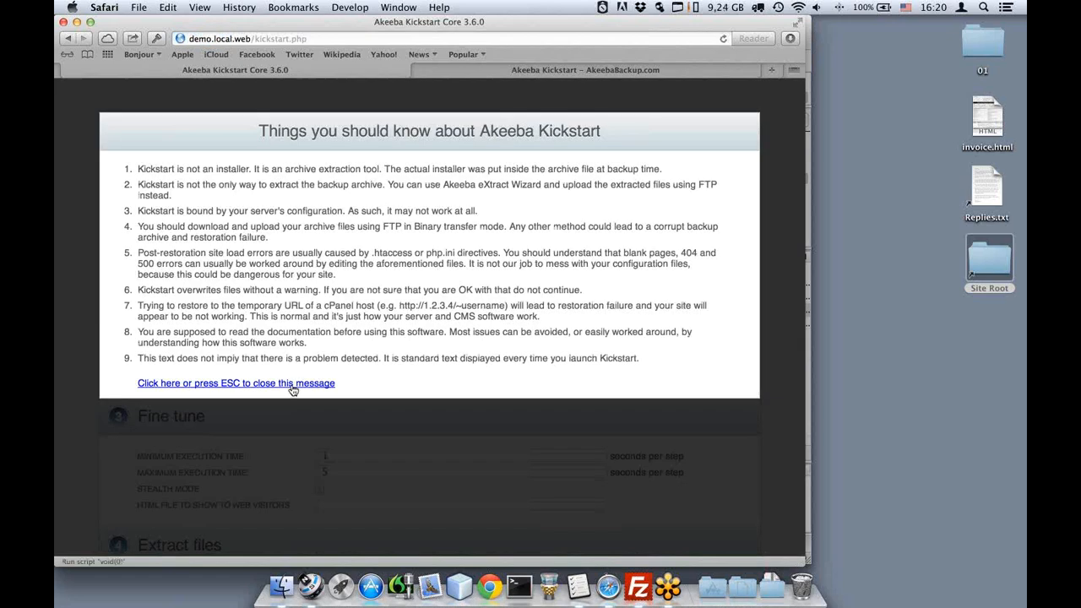
Dismiss the Kickstart notice and choose site-demo.local.web-20130410-131313.jpa as the archive file.
click(292, 384)
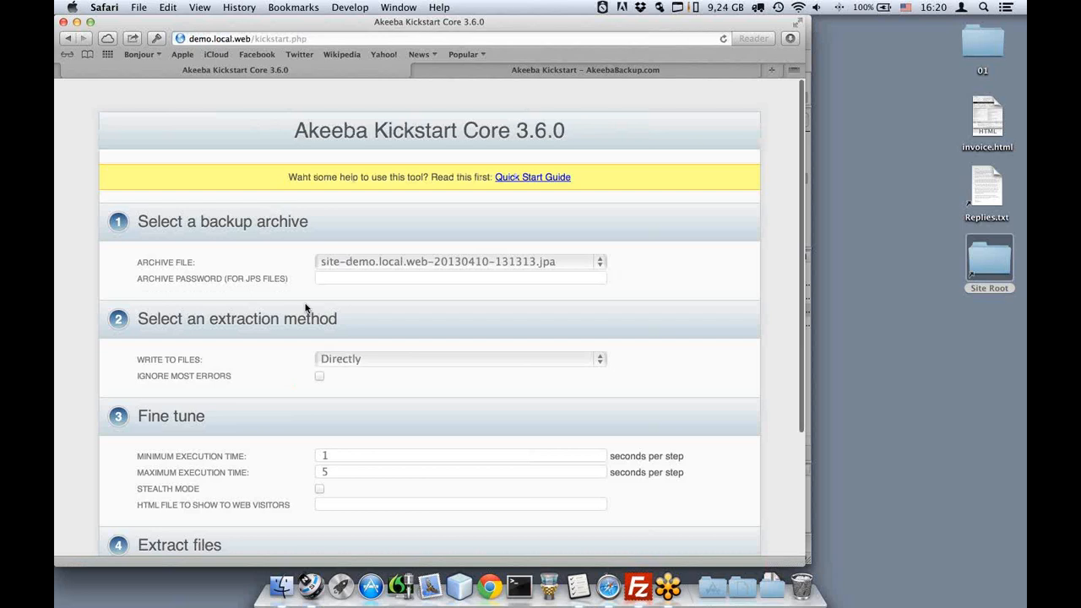
scroll(305, 310, down, 1)
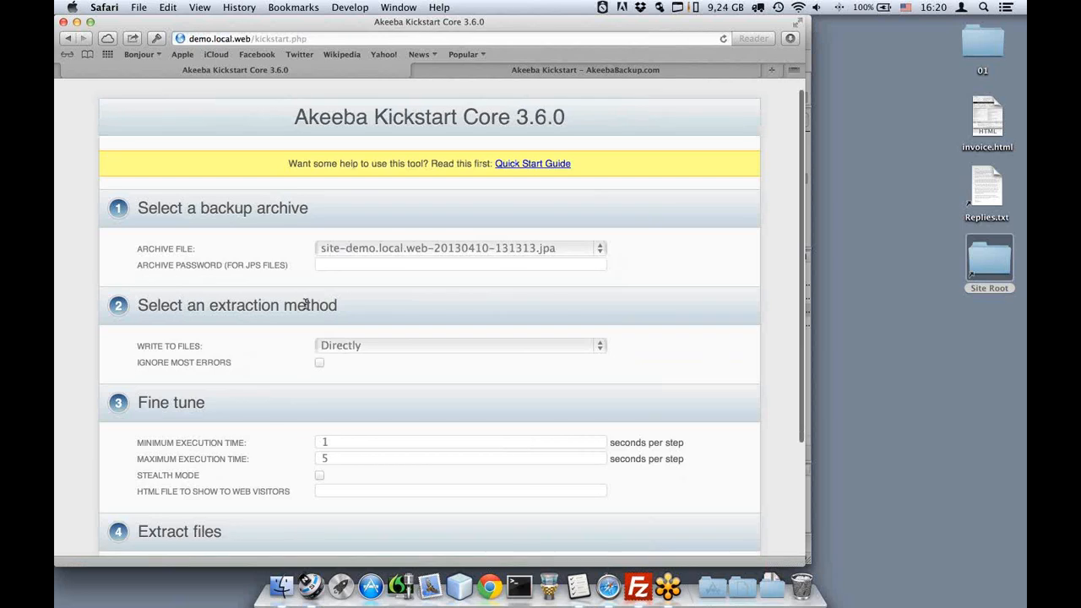
click(324, 247)
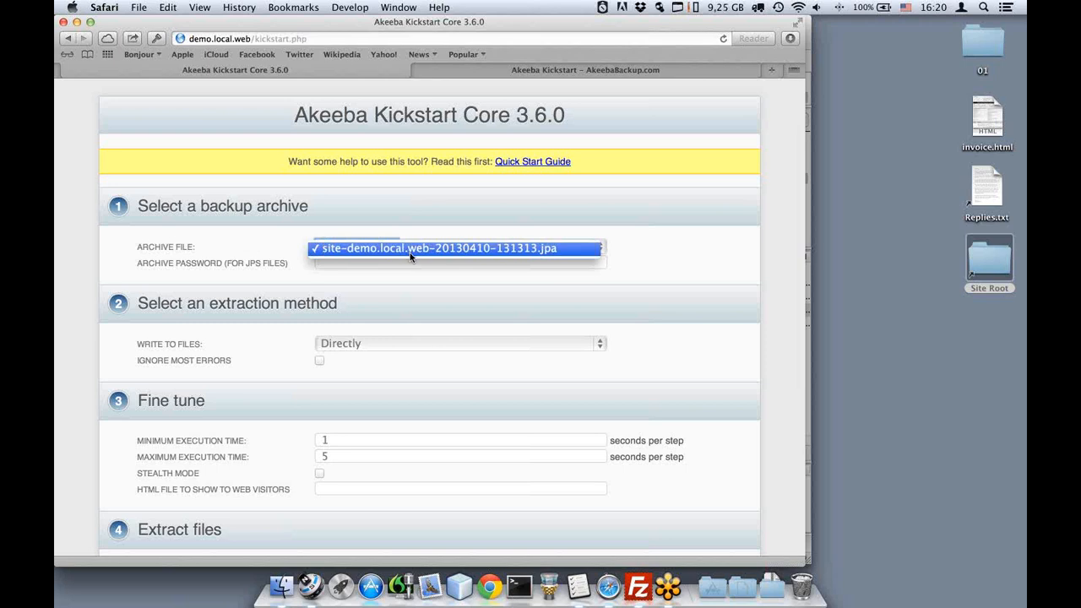
click(410, 254)
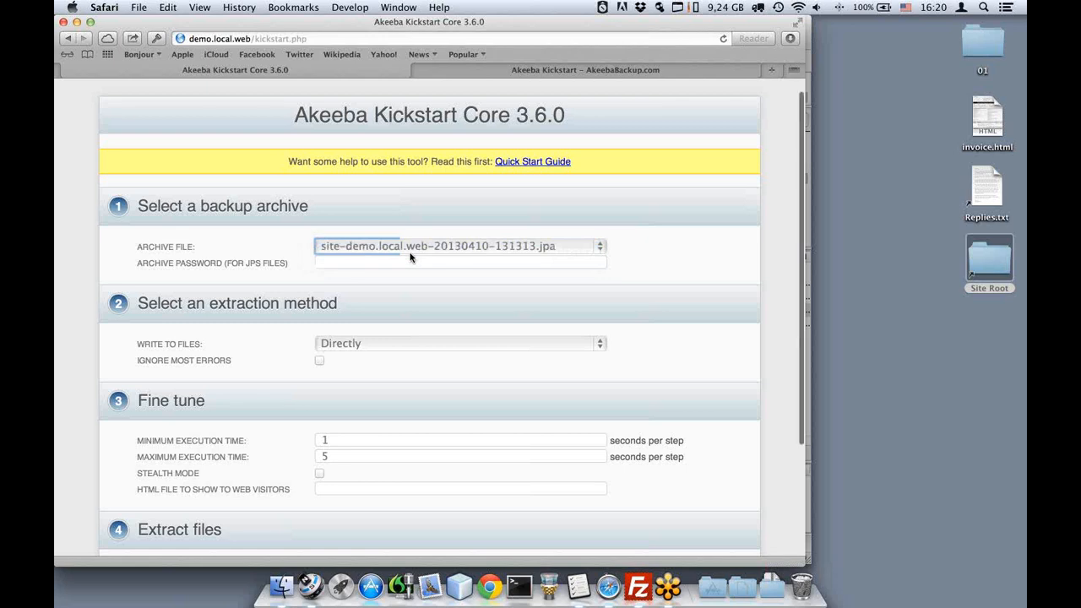
scroll(410, 254, down, 1)
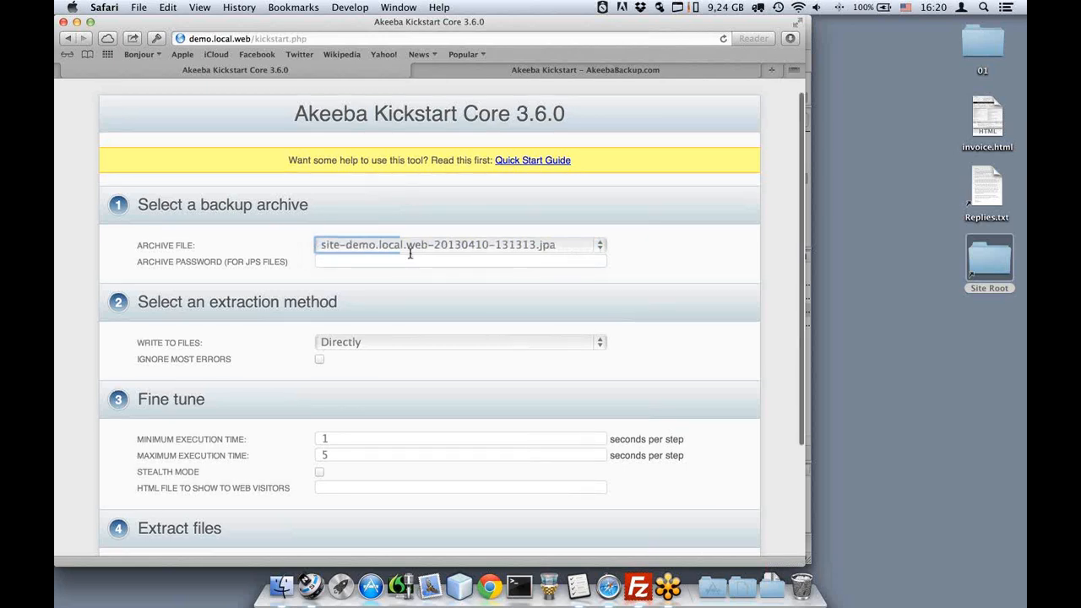
scroll(410, 253, down, 1)
scroll(410, 254, down, 3)
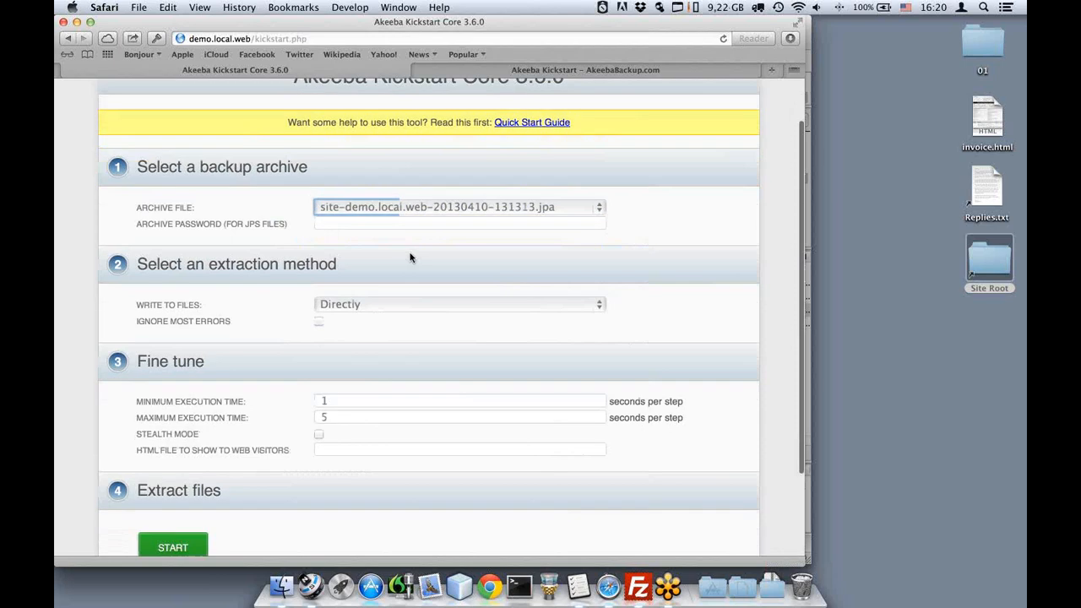
scroll(412, 258, down, 2)
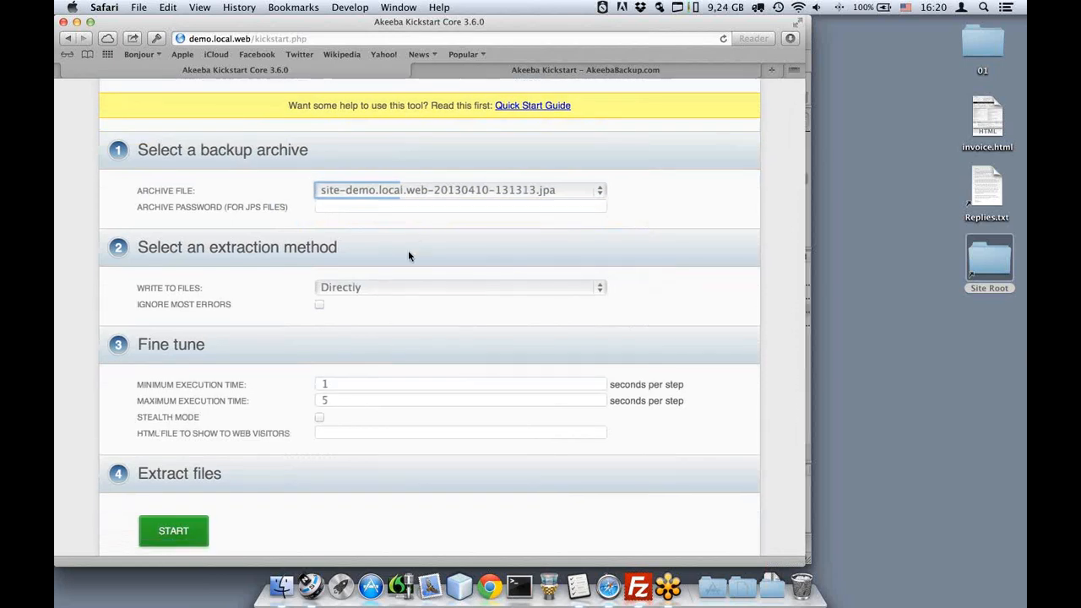
Extract the backup archive with files written Directly, then launch the ANGIE installer.
click(383, 289)
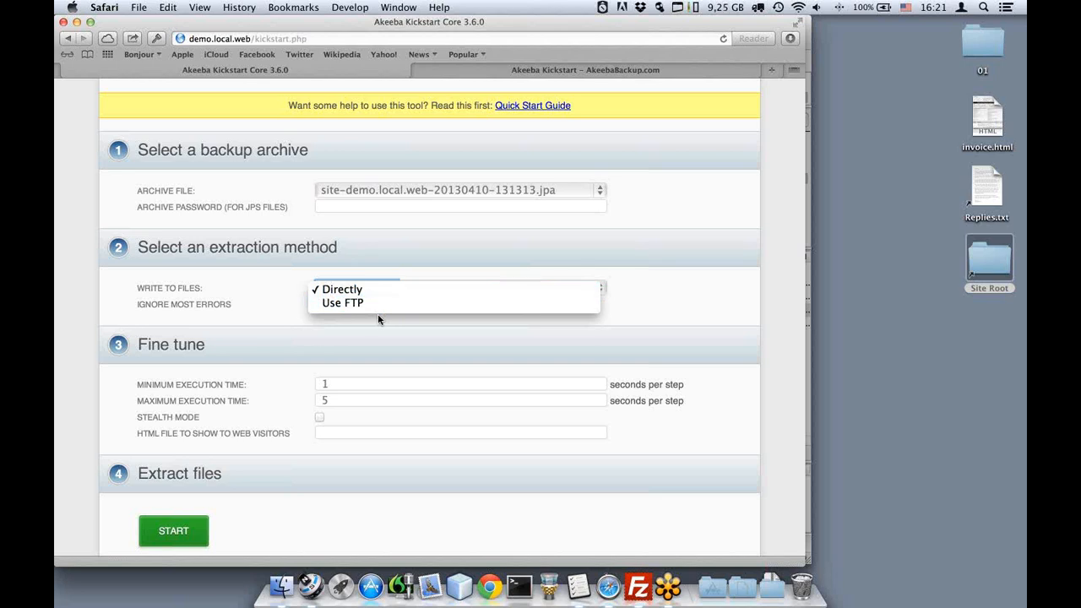
click(377, 316)
scroll(379, 319, down, 1)
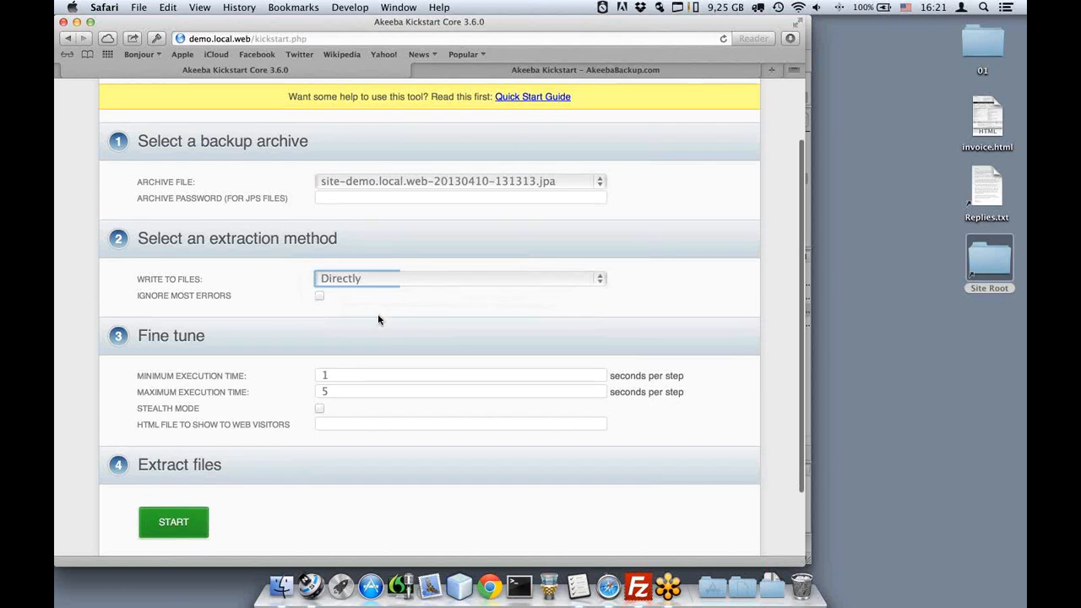
scroll(378, 319, down, 1)
scroll(378, 320, down, 2)
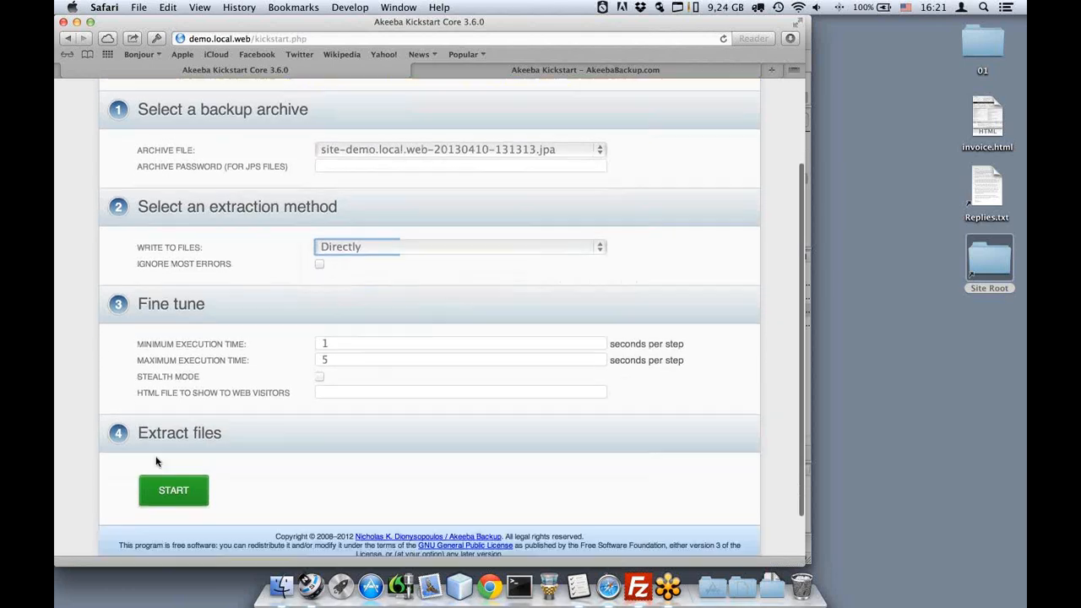
click(175, 498)
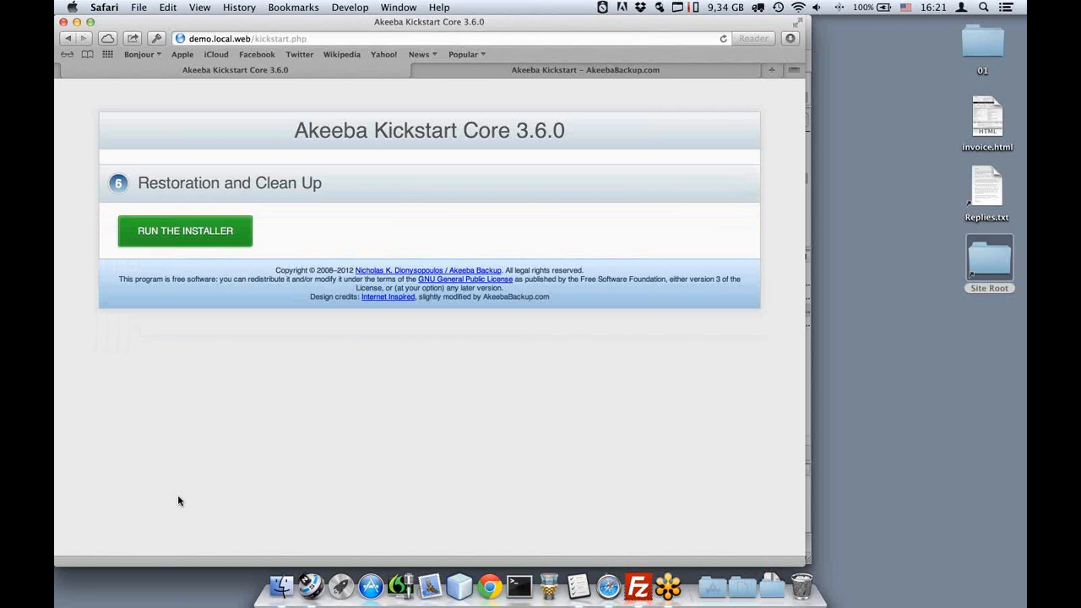
click(180, 244)
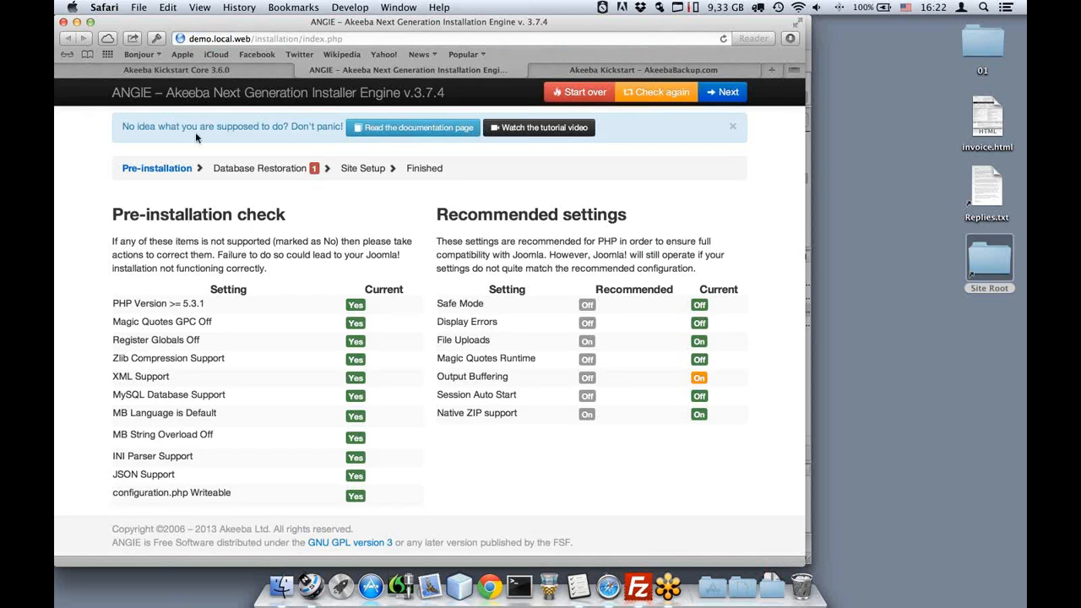
Check the installer address demo.local.web/installation/index.php on the Pre-installation check page.
click(262, 39)
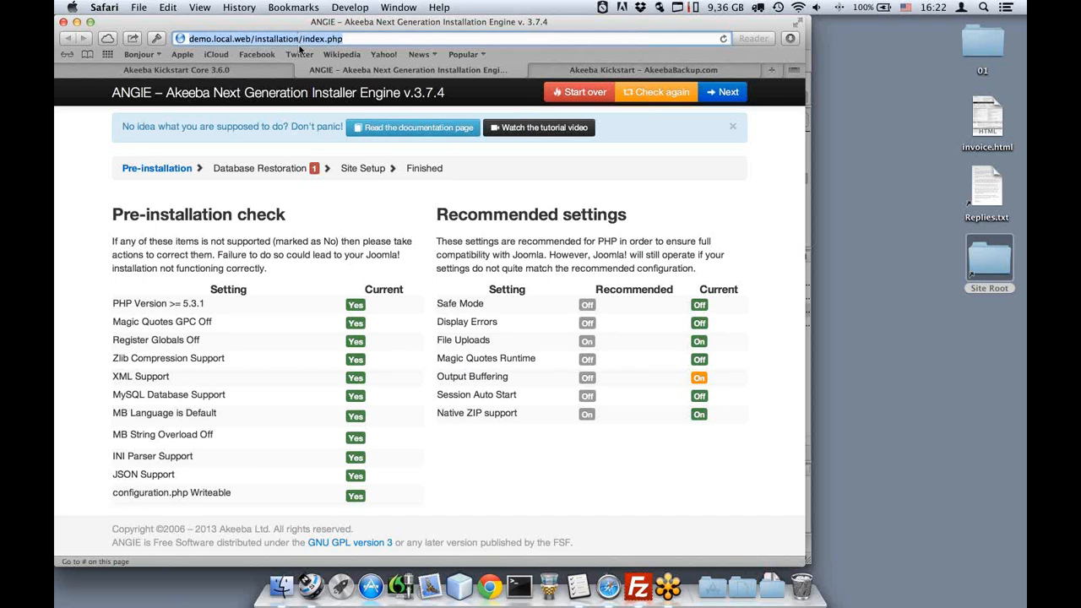
click(370, 216)
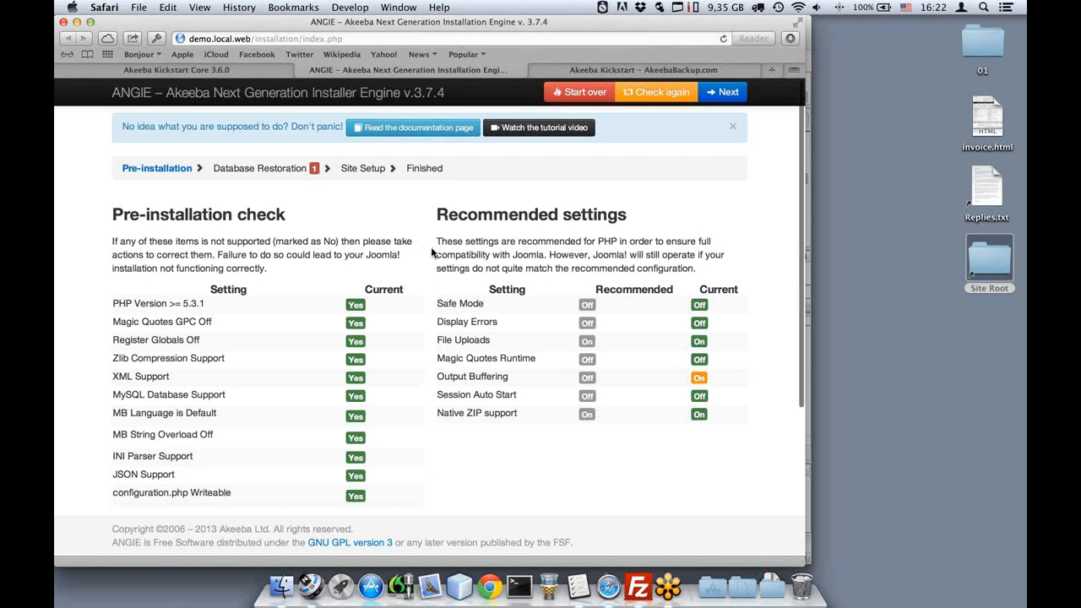
scroll(431, 252, down, 1)
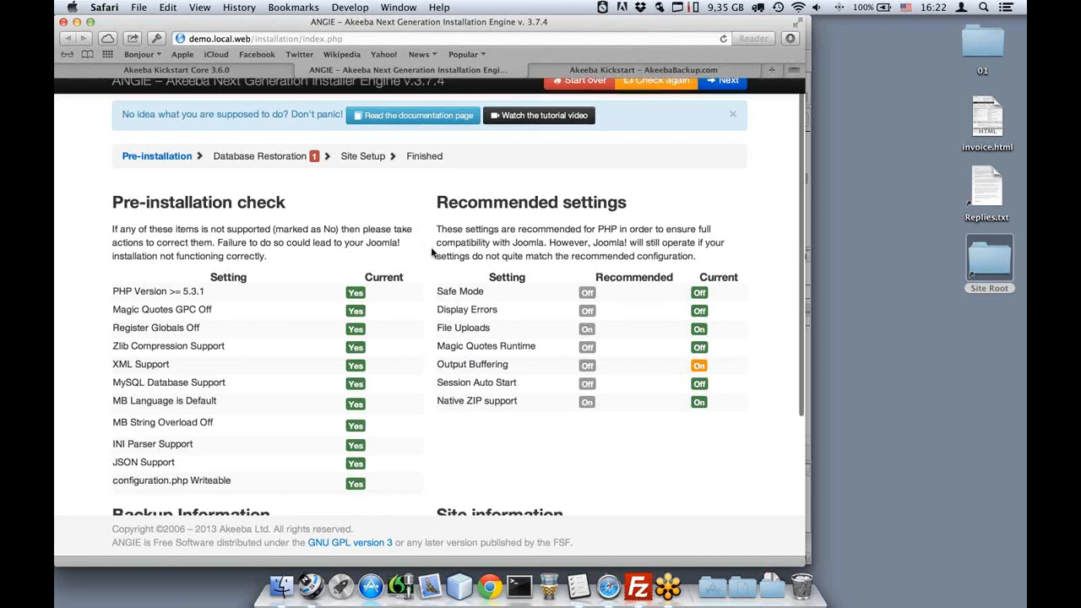
scroll(431, 251, down, 2)
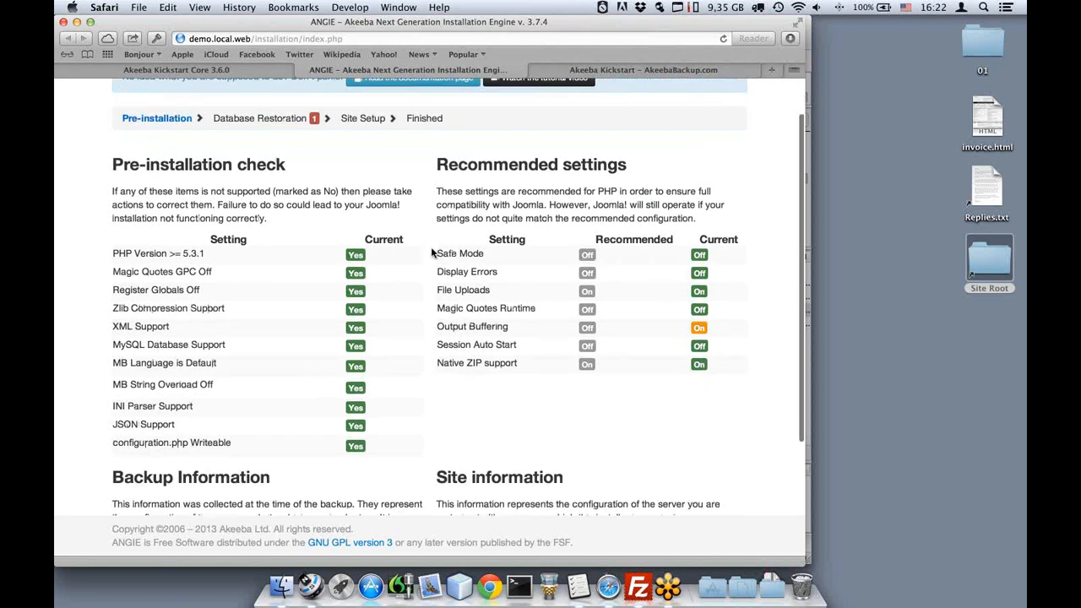
scroll(432, 250, down, 1)
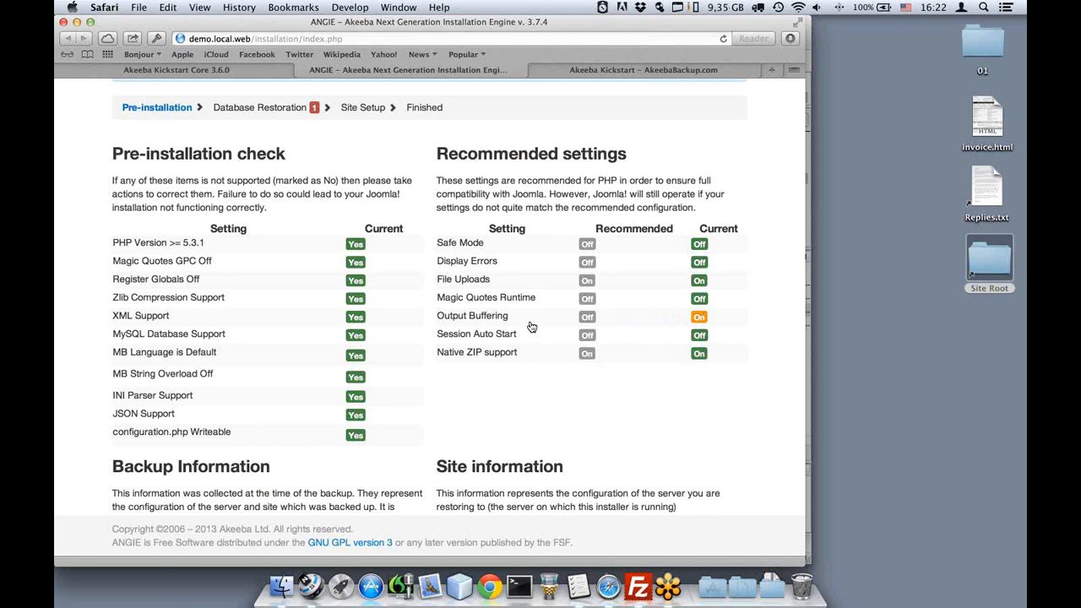
scroll(531, 327, down, 1)
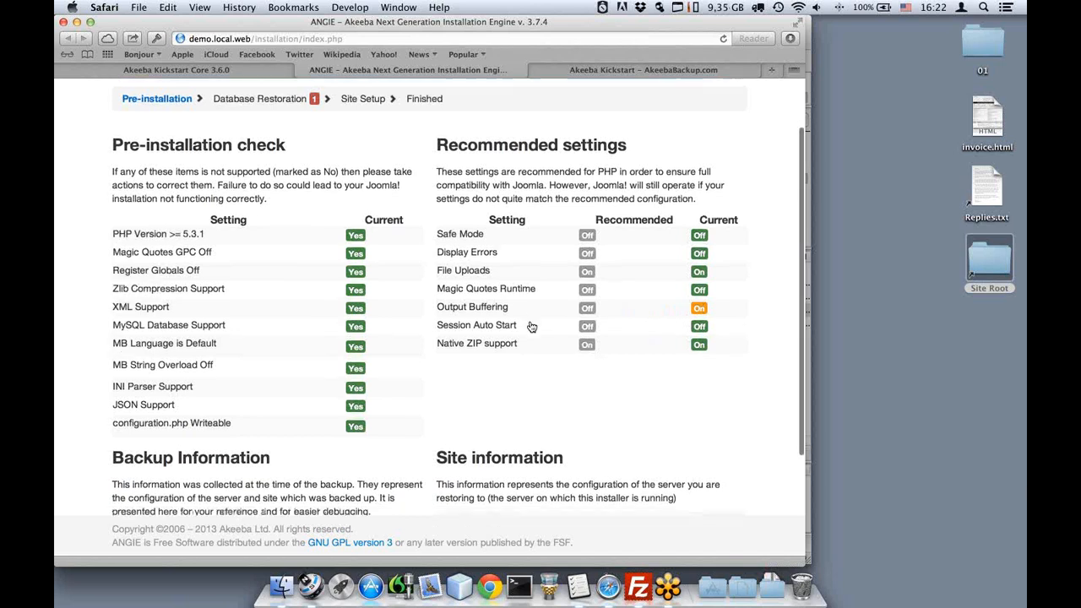
scroll(531, 326, down, 3)
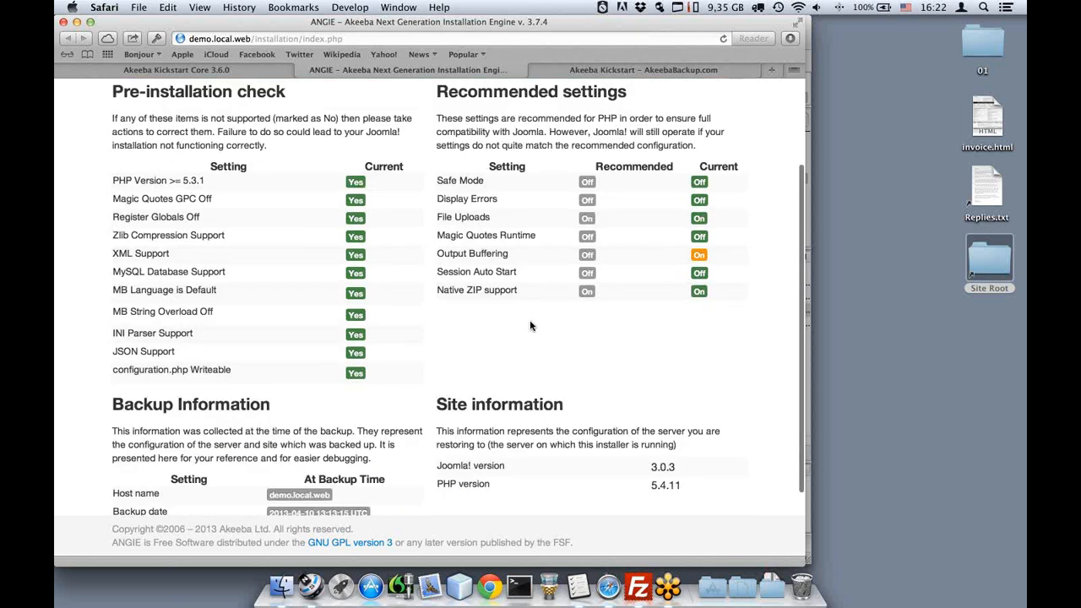
scroll(531, 326, down, 3)
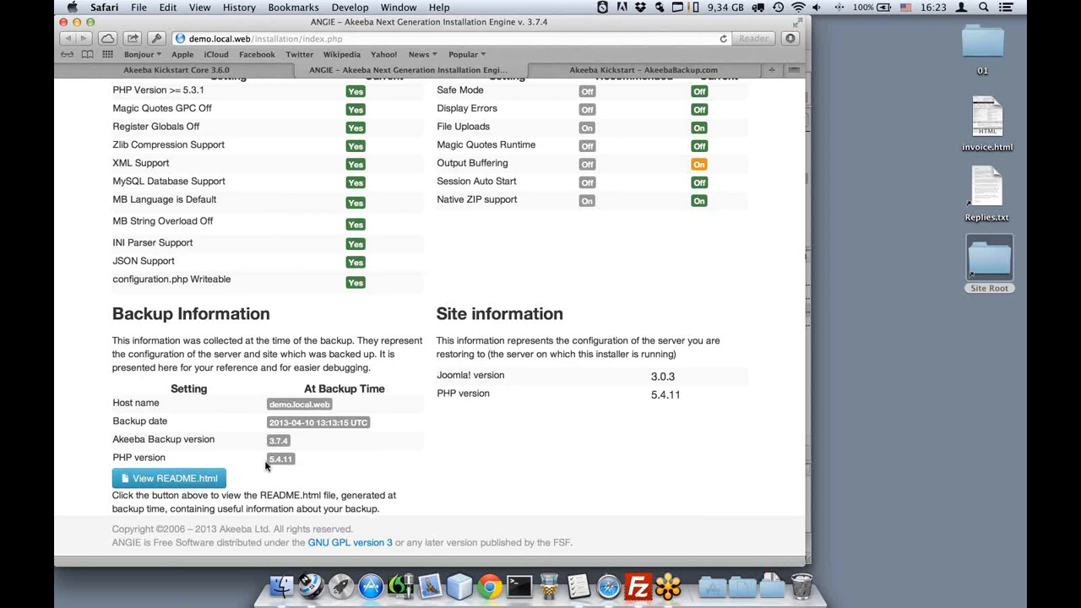
drag(264, 467, 312, 464)
click(317, 460)
scroll(483, 271, down, 1)
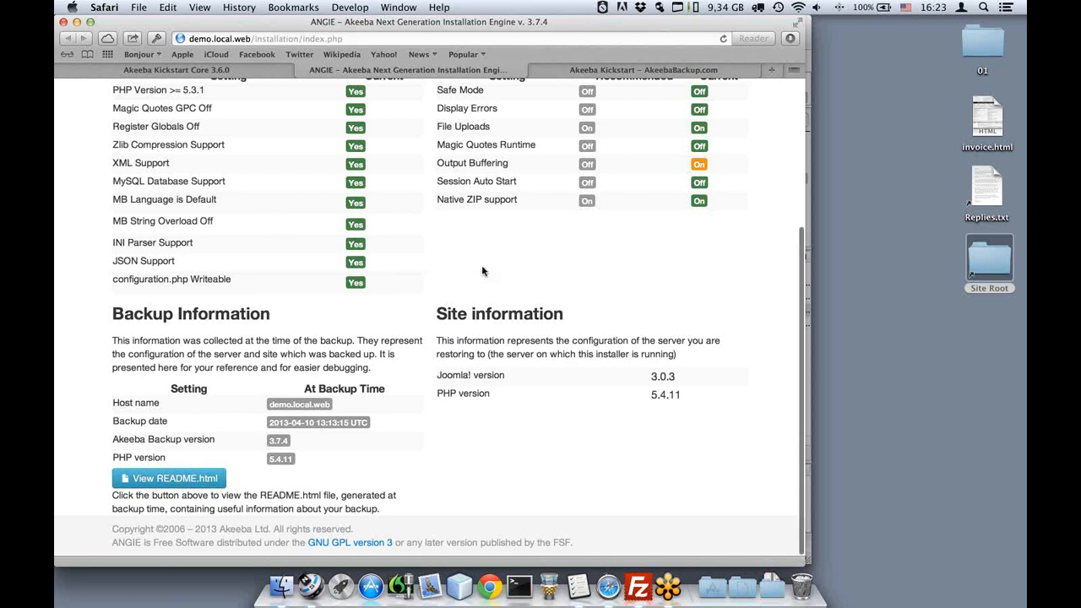
scroll(482, 271, up, 5)
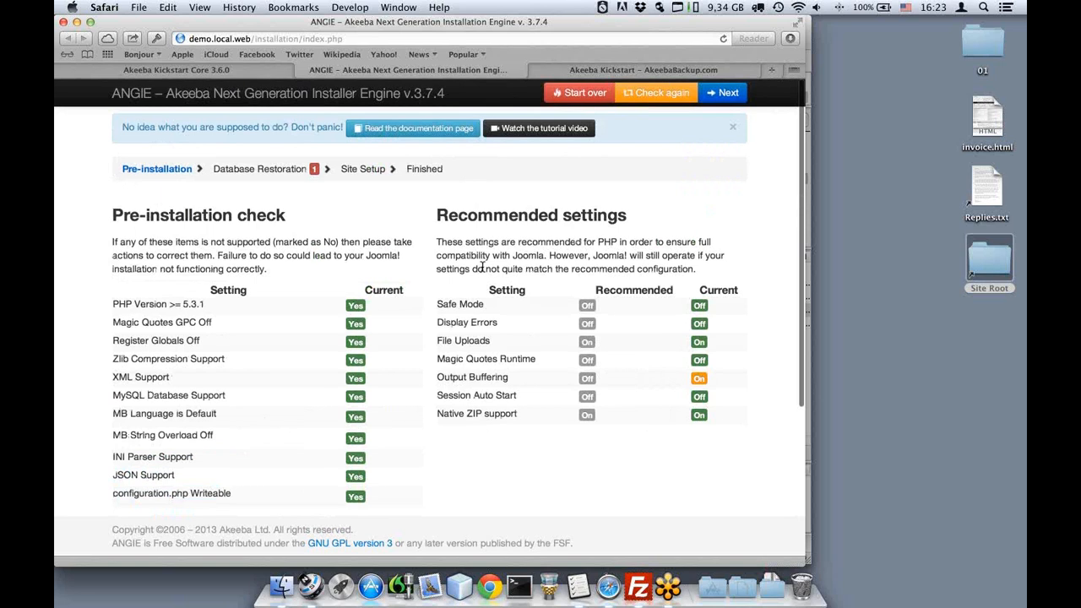
Advance to the Database Restoration step and expand the Database type list.
click(717, 95)
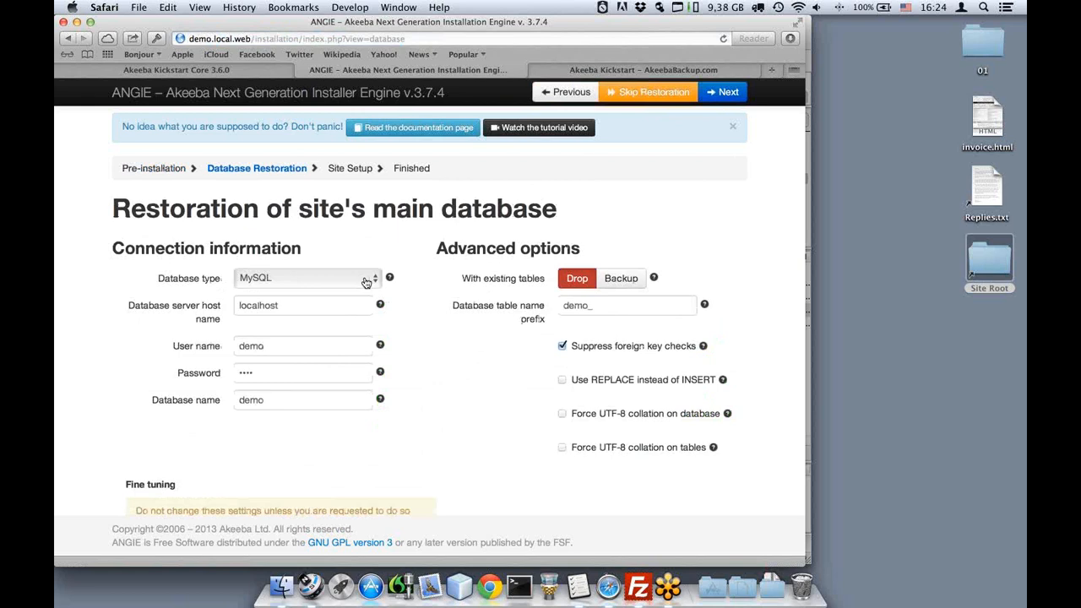
click(366, 283)
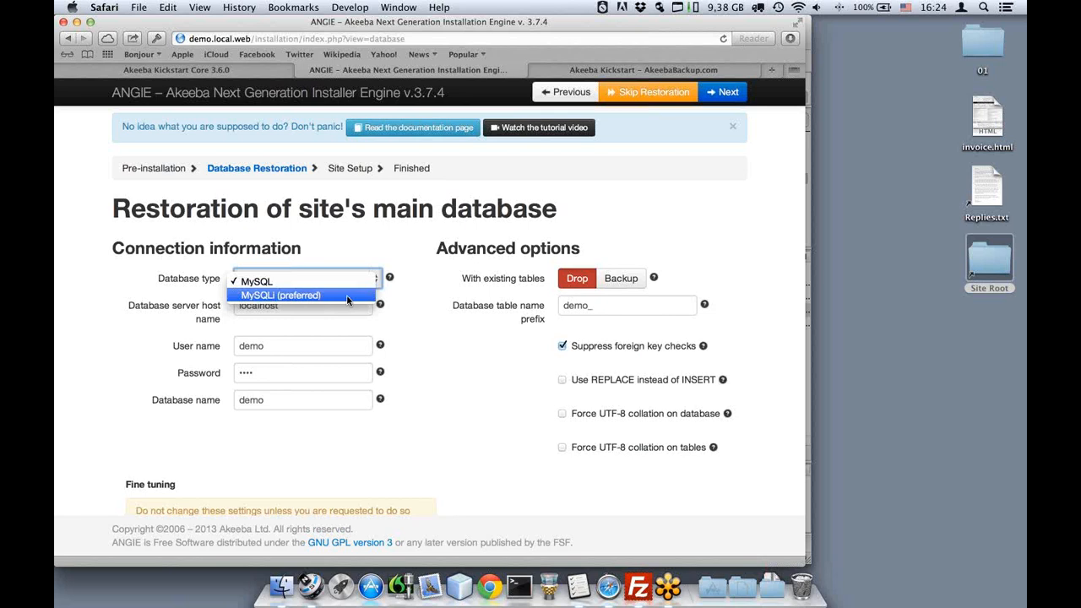
Restore the database as MySQLi (preferred) and continue past the success dialog to Site Setup.
click(347, 296)
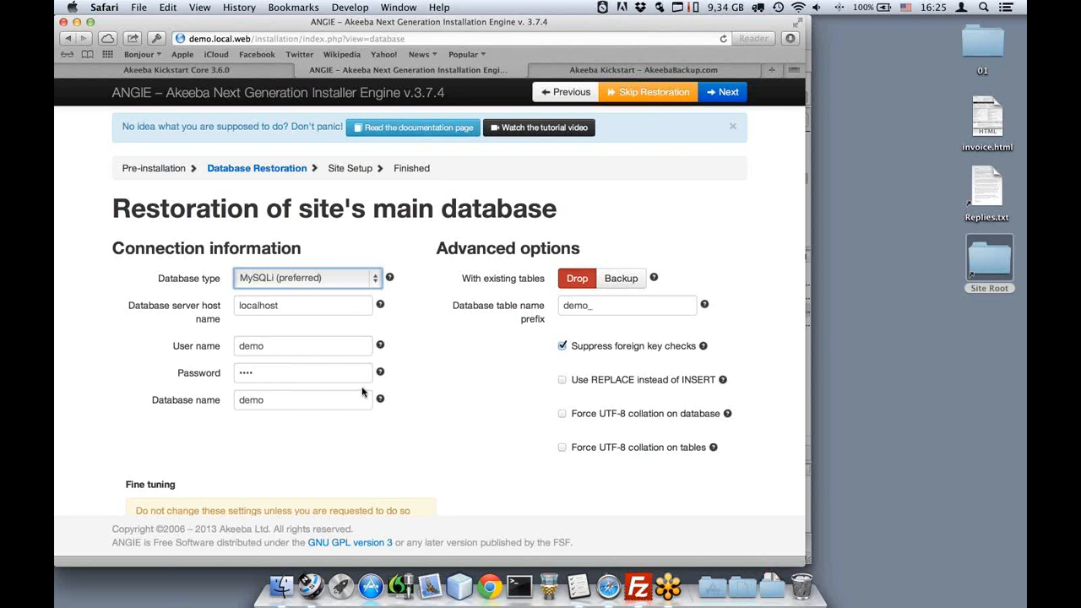
mouse_move(381, 373)
click(727, 95)
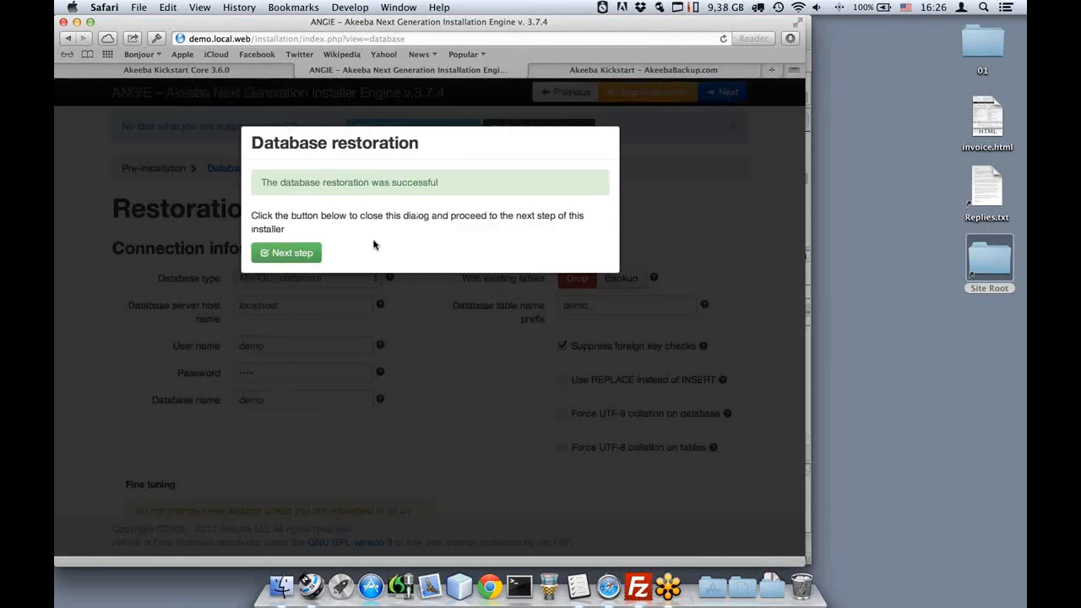
click(297, 260)
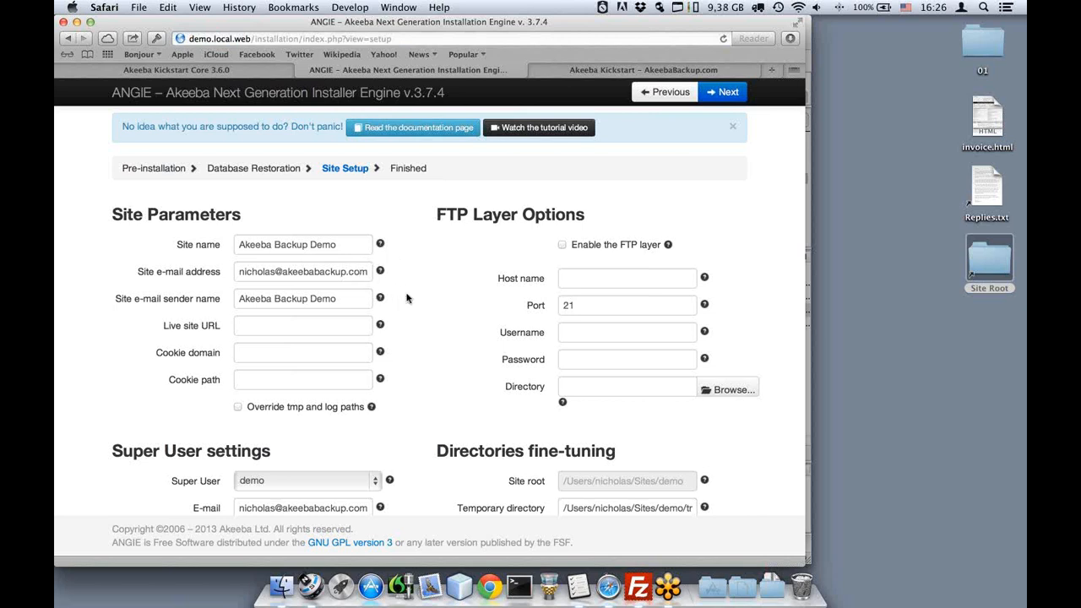
Enable 'Override tmp and log paths' in Site Setup and advance to the Finished step.
scroll(406, 298, down, 1)
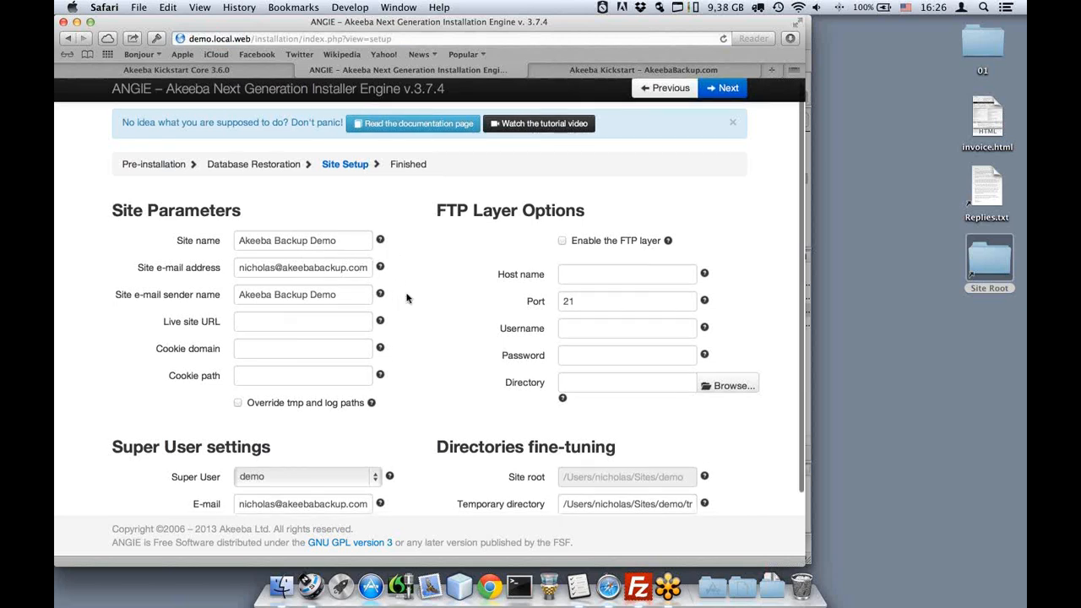
scroll(407, 298, down, 2)
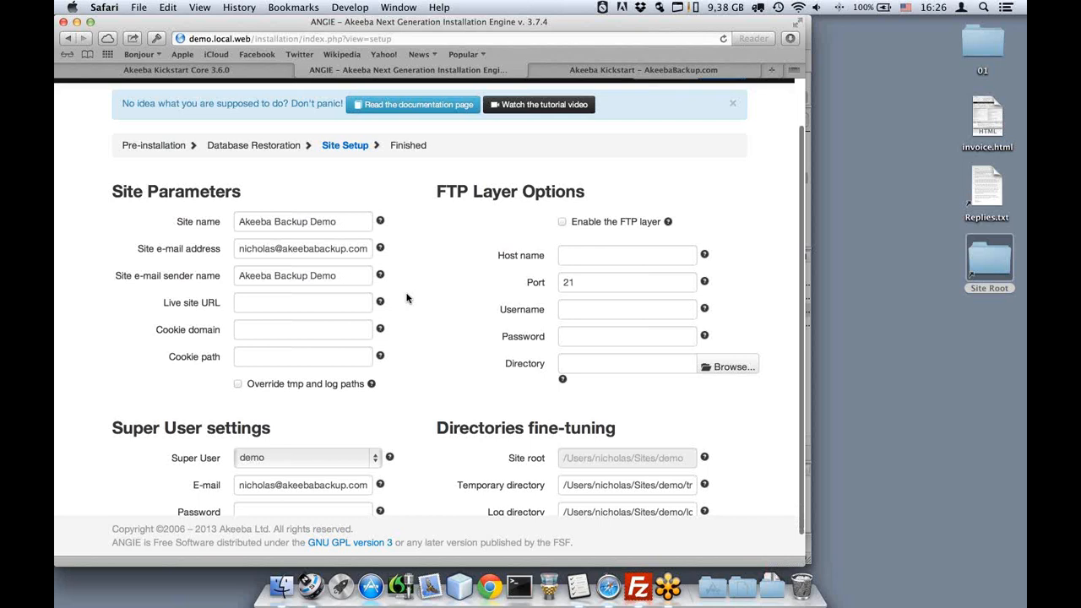
scroll(407, 298, down, 5)
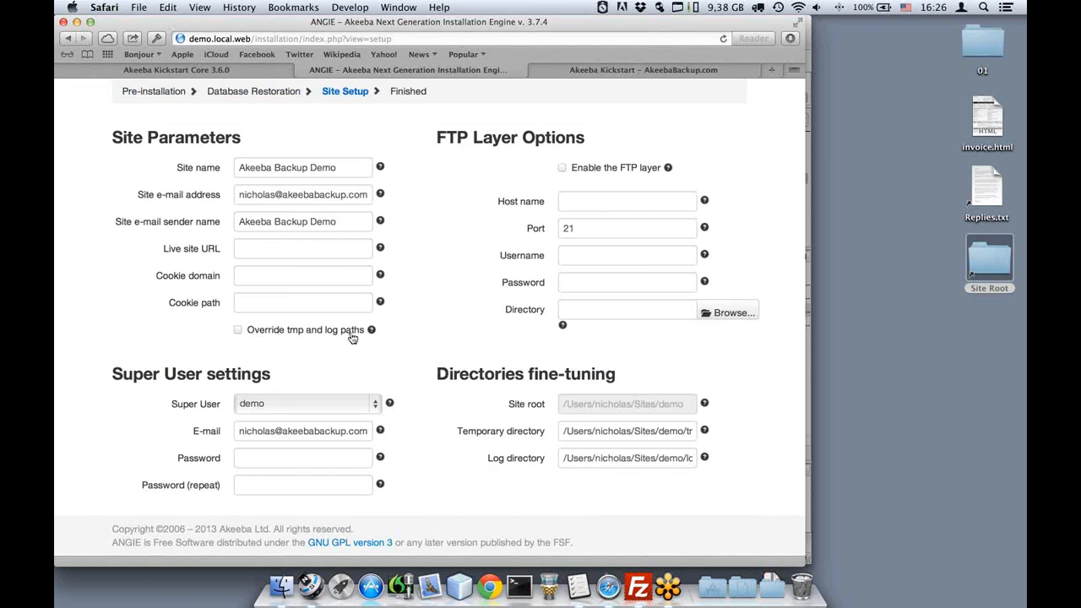
click(258, 336)
scroll(409, 342, up, 1)
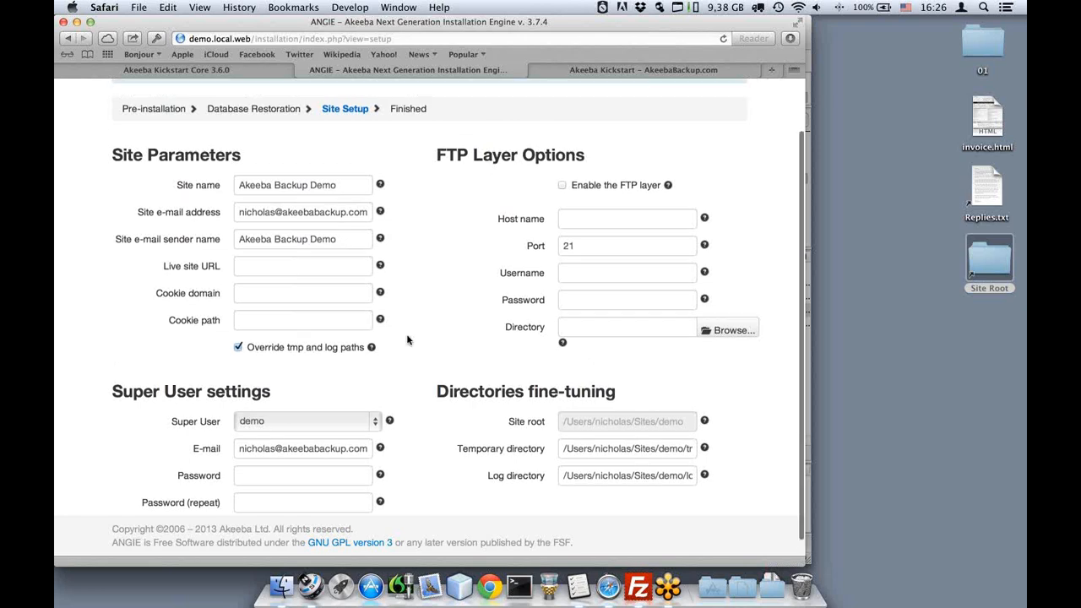
scroll(407, 340, up, 3)
click(723, 94)
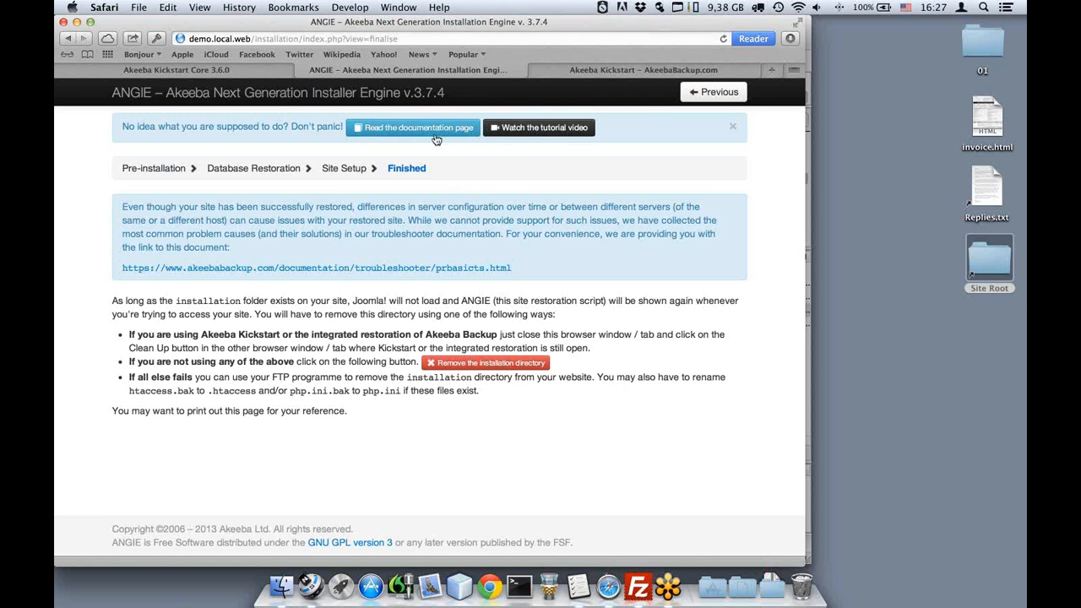
Close the ANGIE tab, run Kickstart's clean-up, and open the restored site's front-end.
click(301, 71)
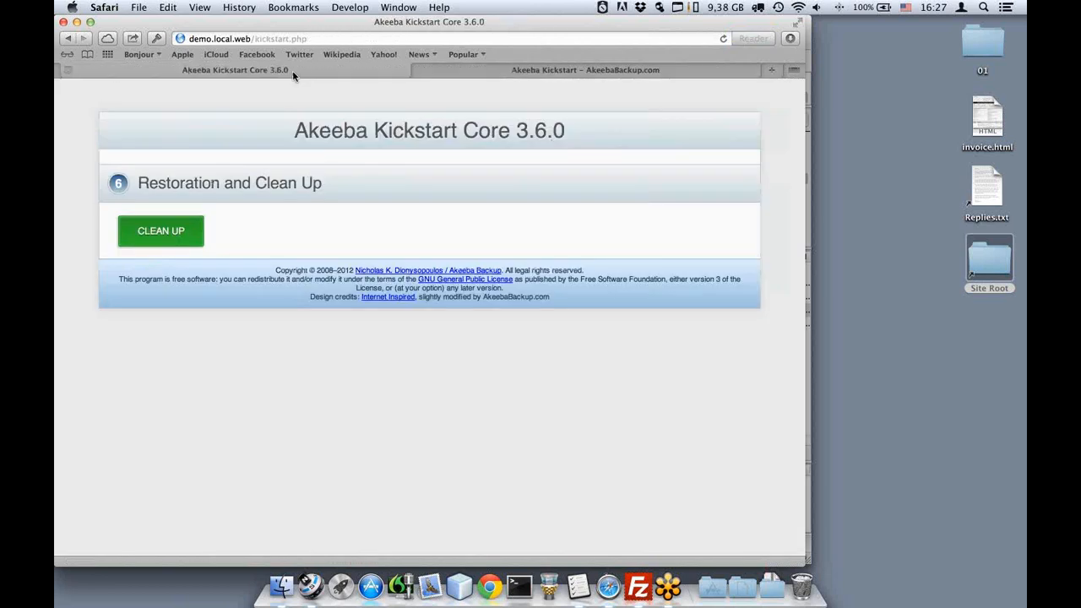
click(188, 243)
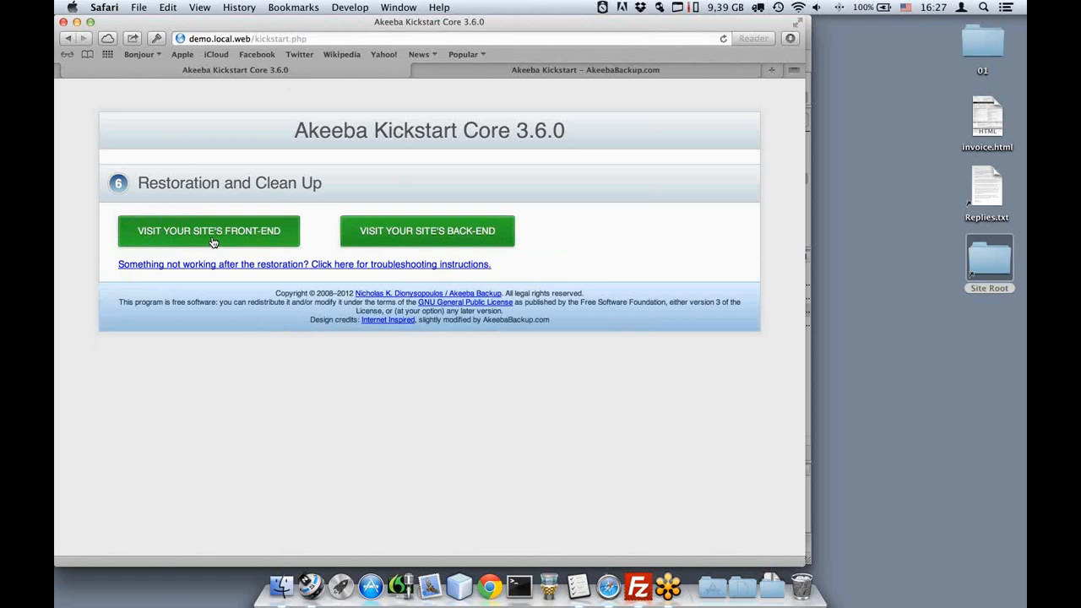
click(214, 243)
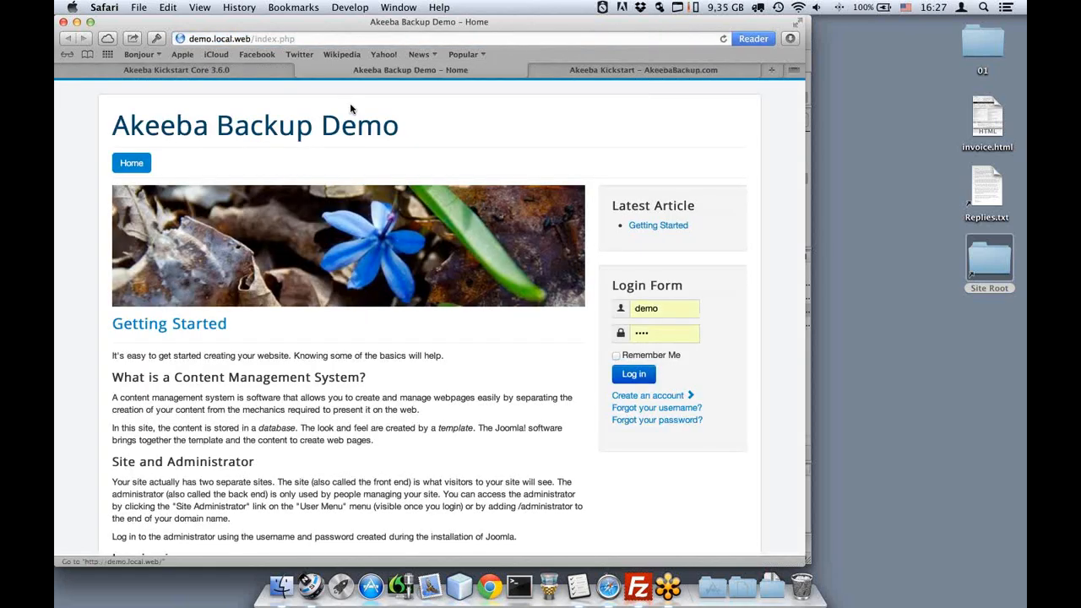
Replace index.php with 'administrator' in the site address to load the admin page.
click(333, 38)
key(BackSpace)
text(admini)
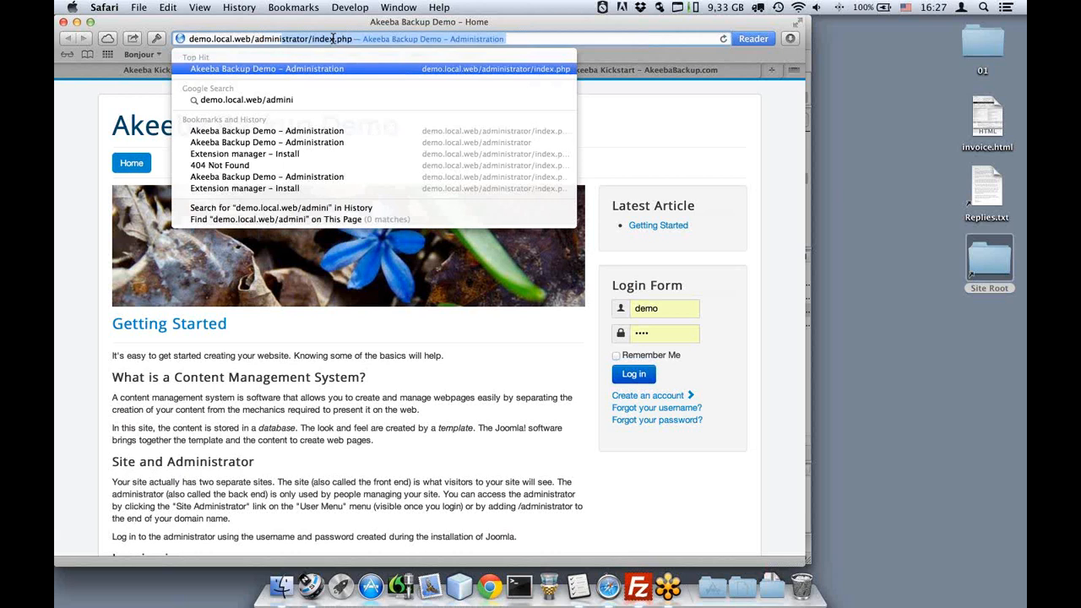
key(Return)
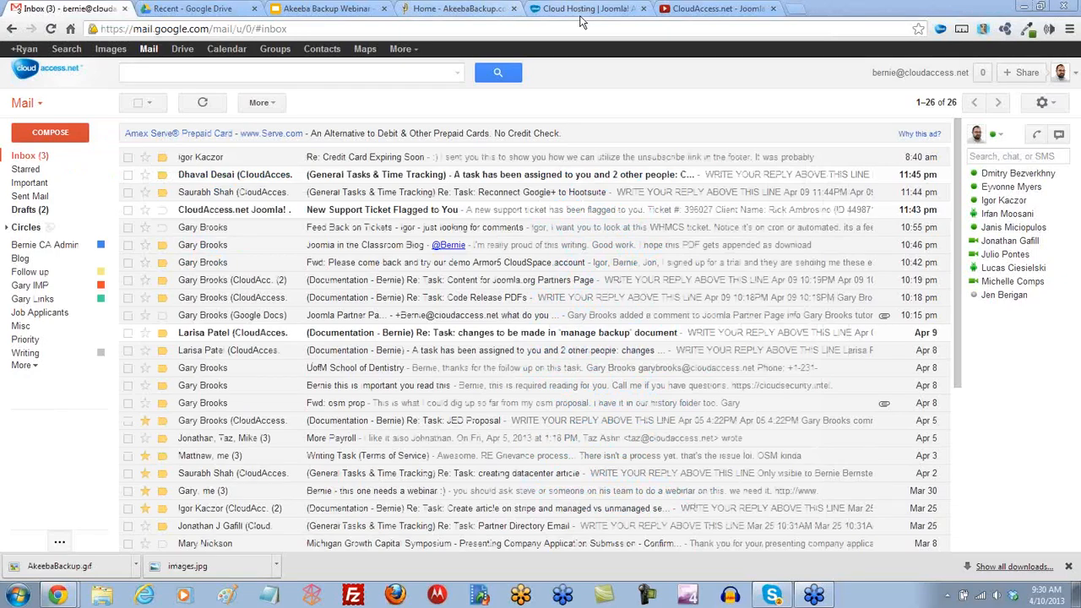
Browse the CloudAccess.net YouTube channel's featured playlists, then switch to the cloudaccess.net home page.
click(562, 10)
key(ctrl+Tab)
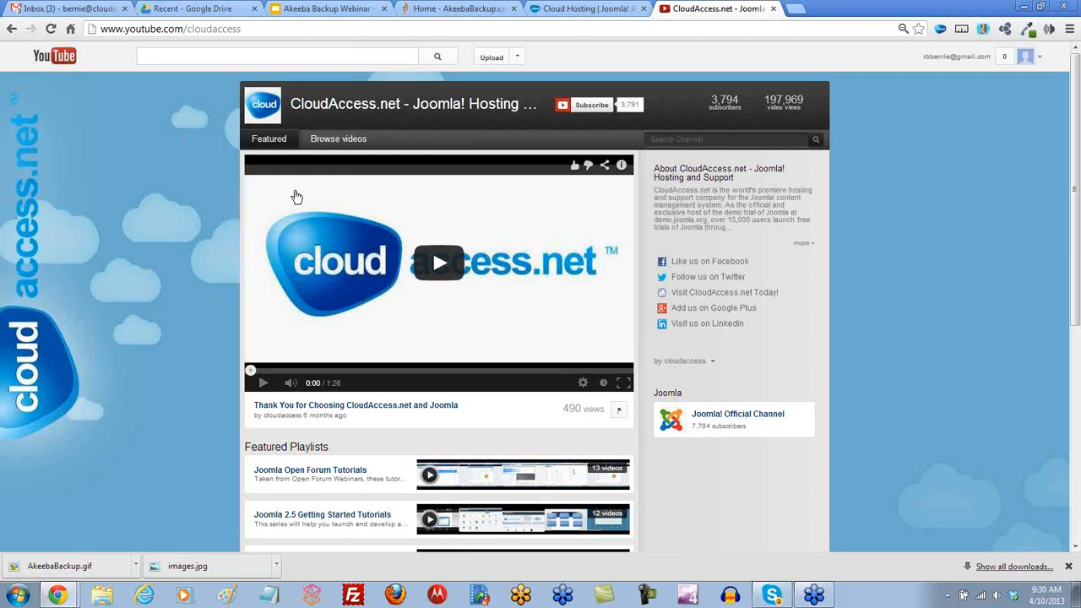
drag(1077, 205, 1066, 341)
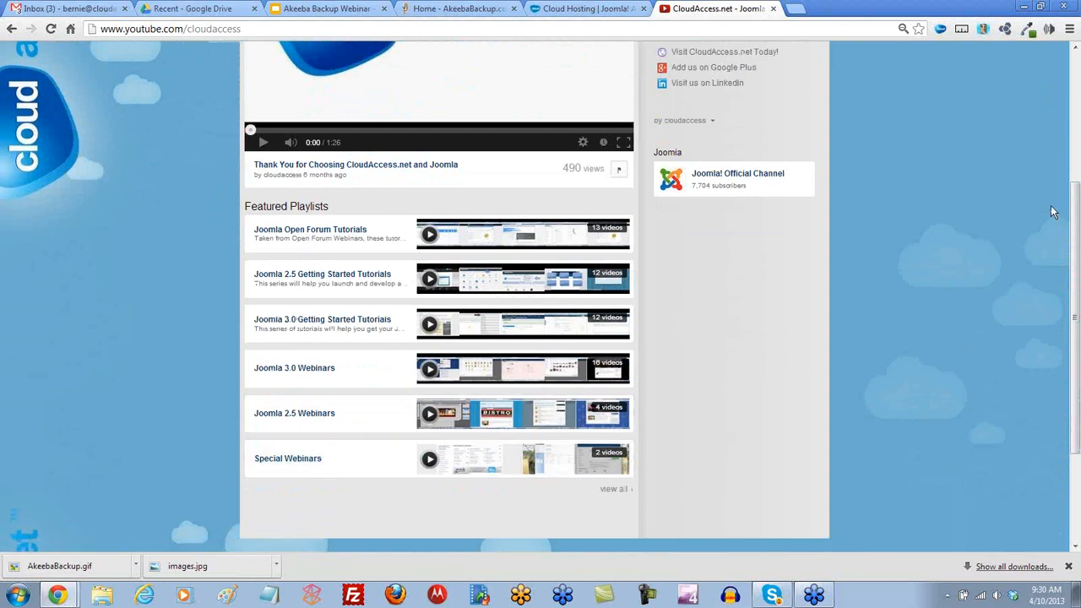
drag(1076, 261, 1076, 127)
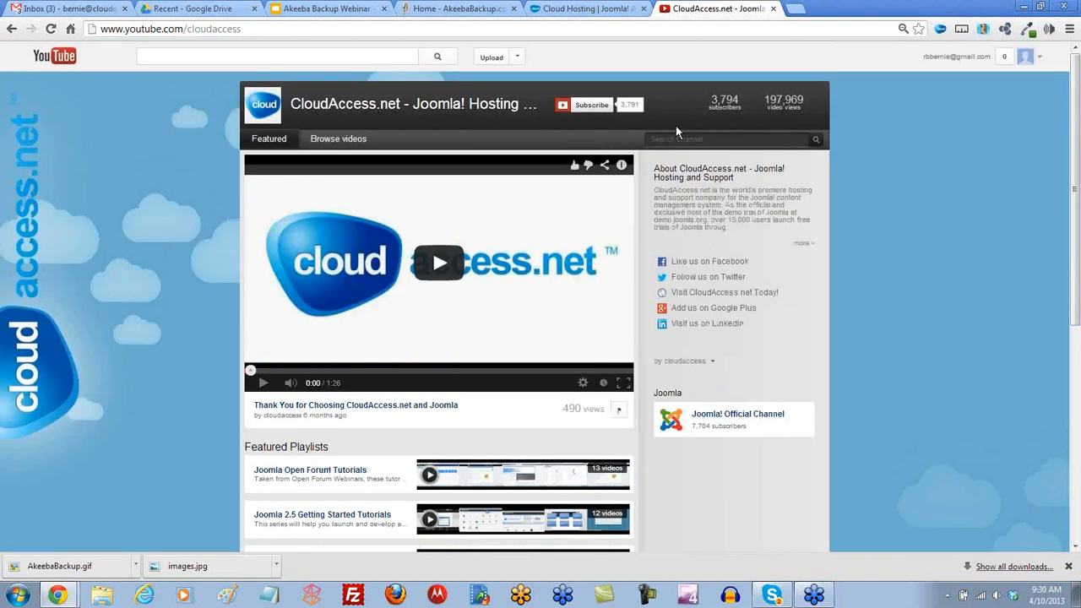
click(563, 10)
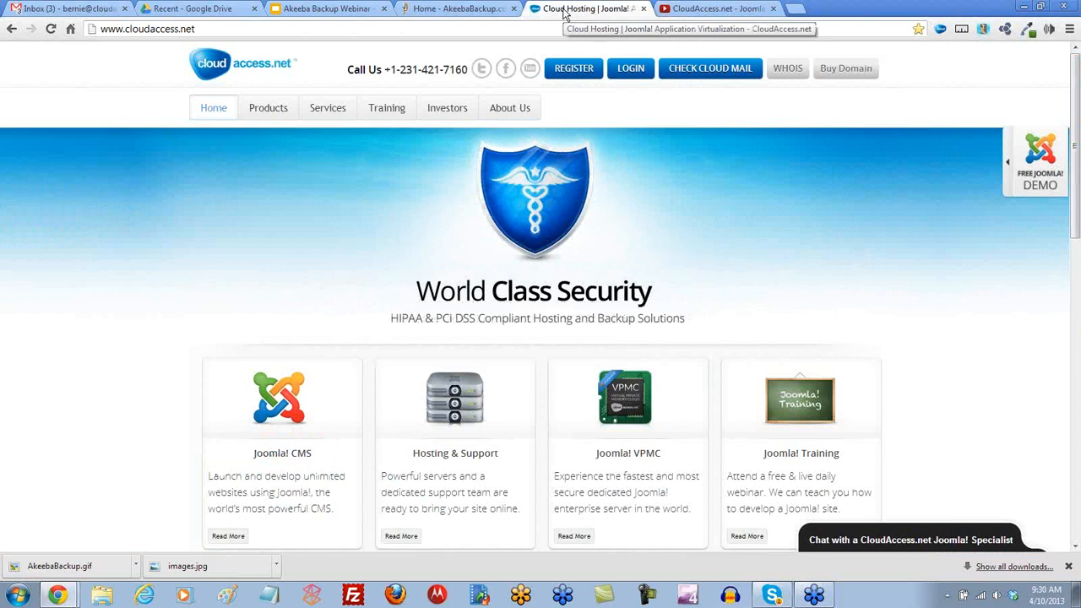
Open the Training > Joomla Webinars page on CloudAccess.net and skim it.
mouse_move(386, 108)
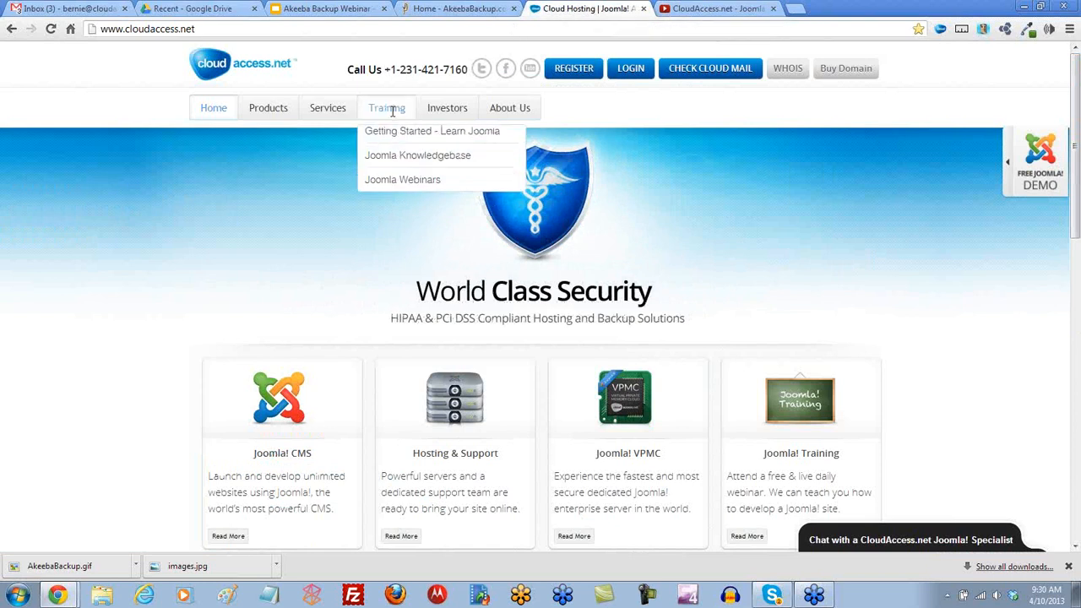
click(374, 187)
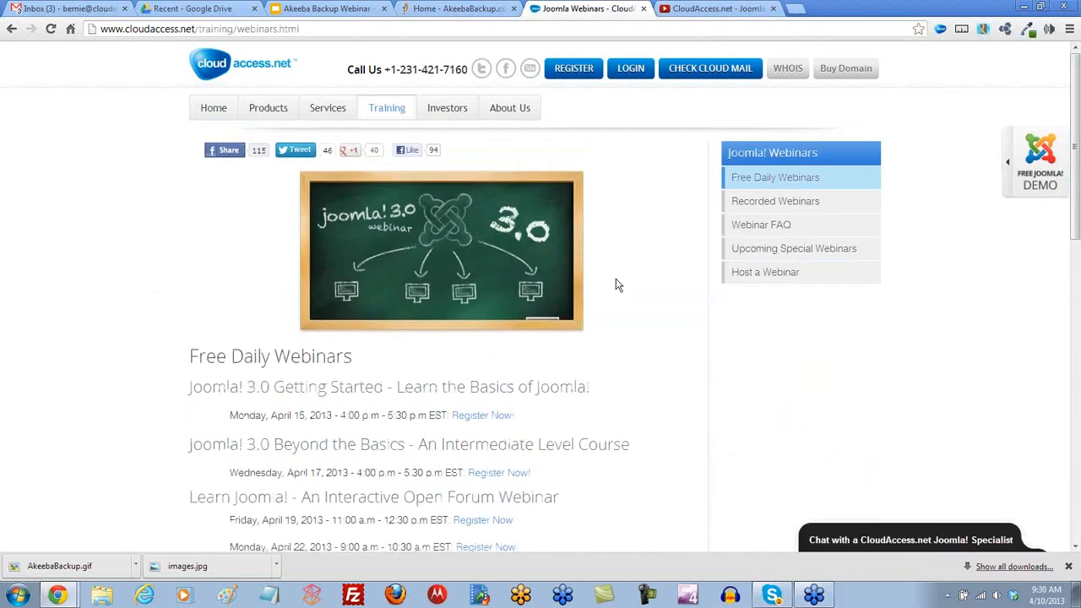
scroll(493, 262, down, 1)
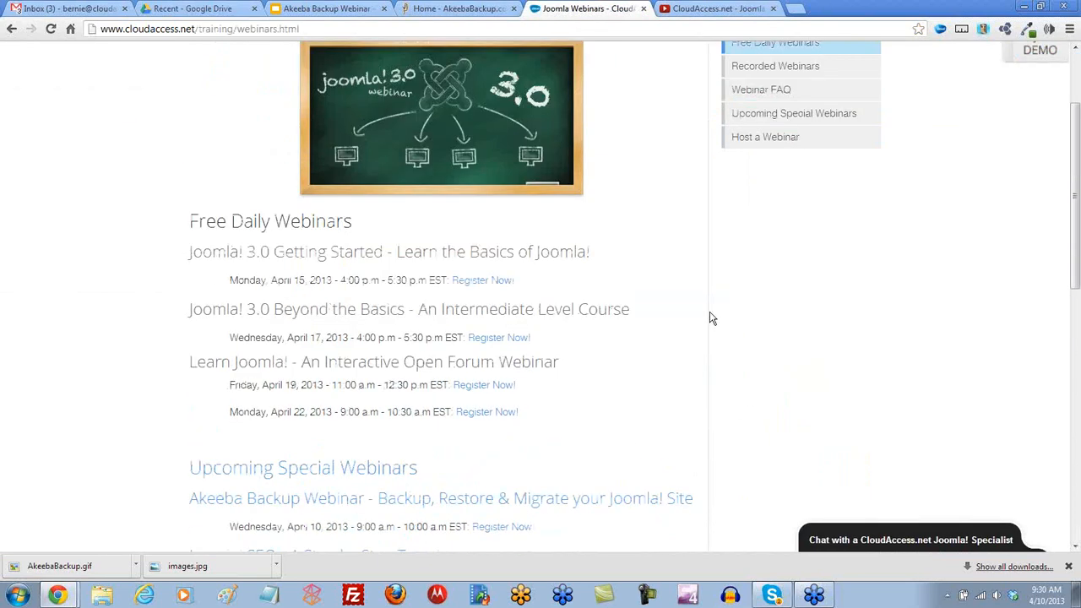
scroll(714, 318, up, 2)
Scroll through Upcoming Special Webinars, then switch to the AkeebaBackup.com home page.
click(786, 252)
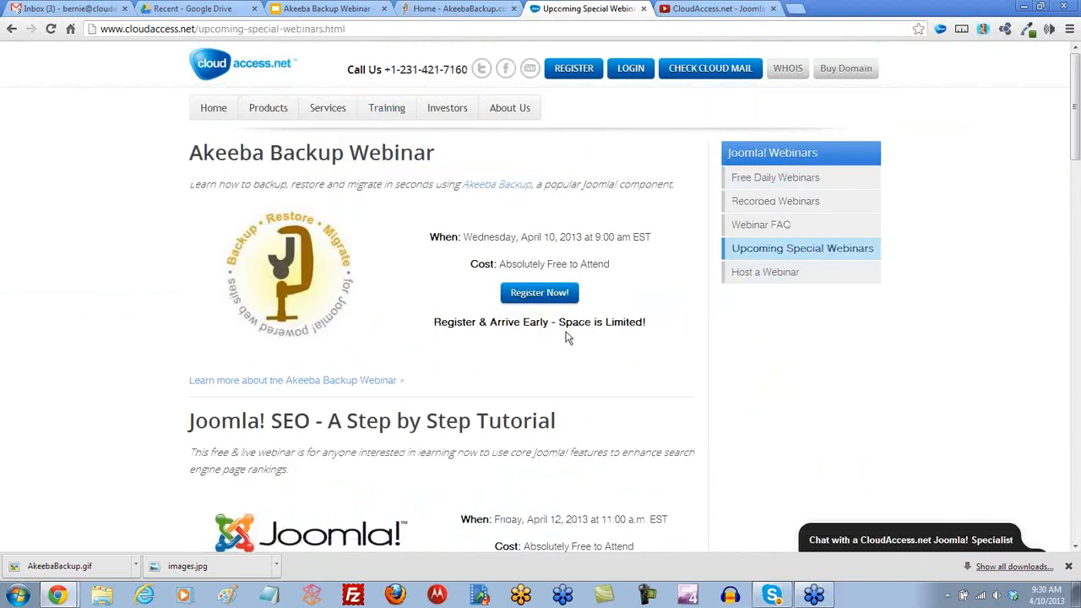
scroll(397, 393, down, 2)
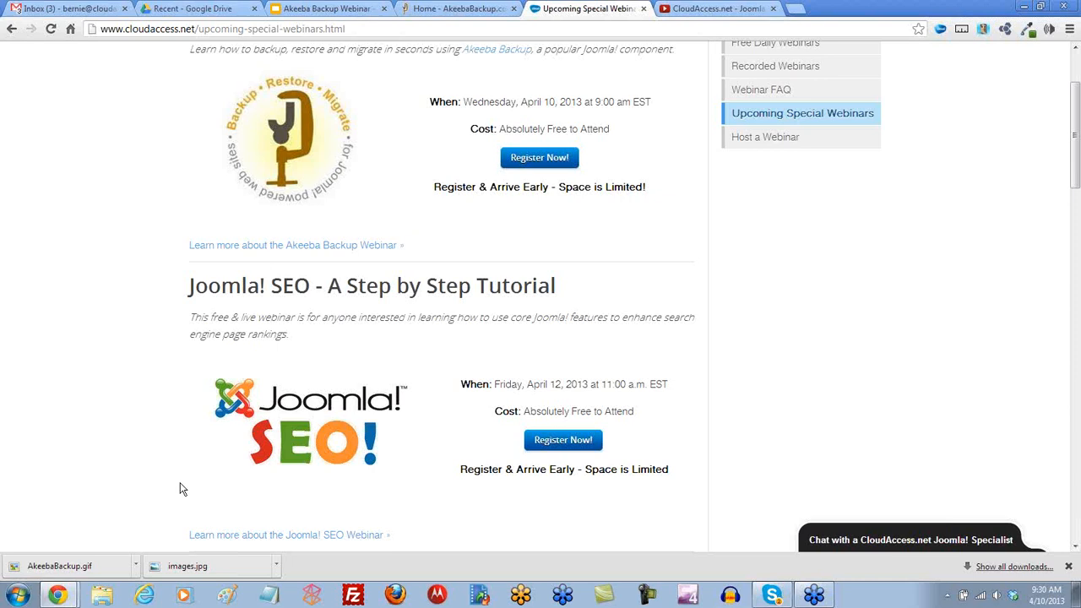
scroll(178, 445, down, 5)
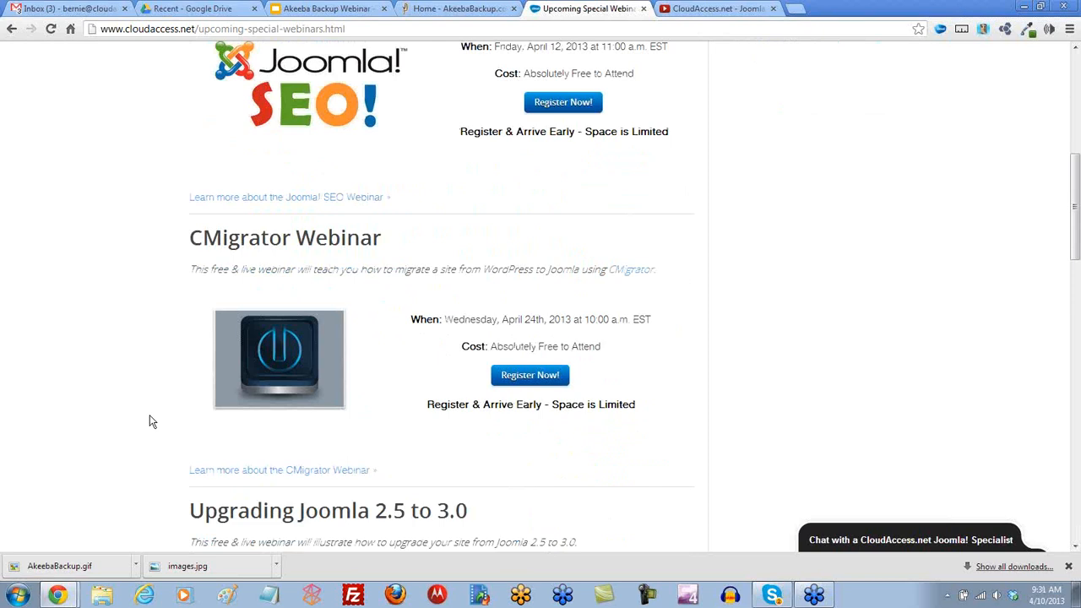
scroll(152, 422, down, 4)
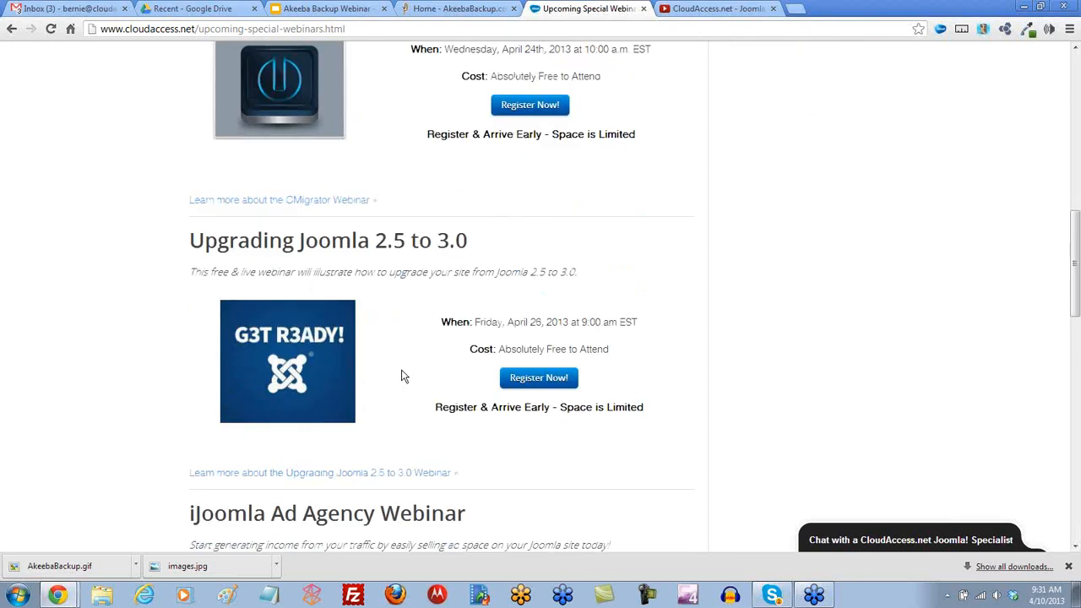
scroll(402, 375, down, 6)
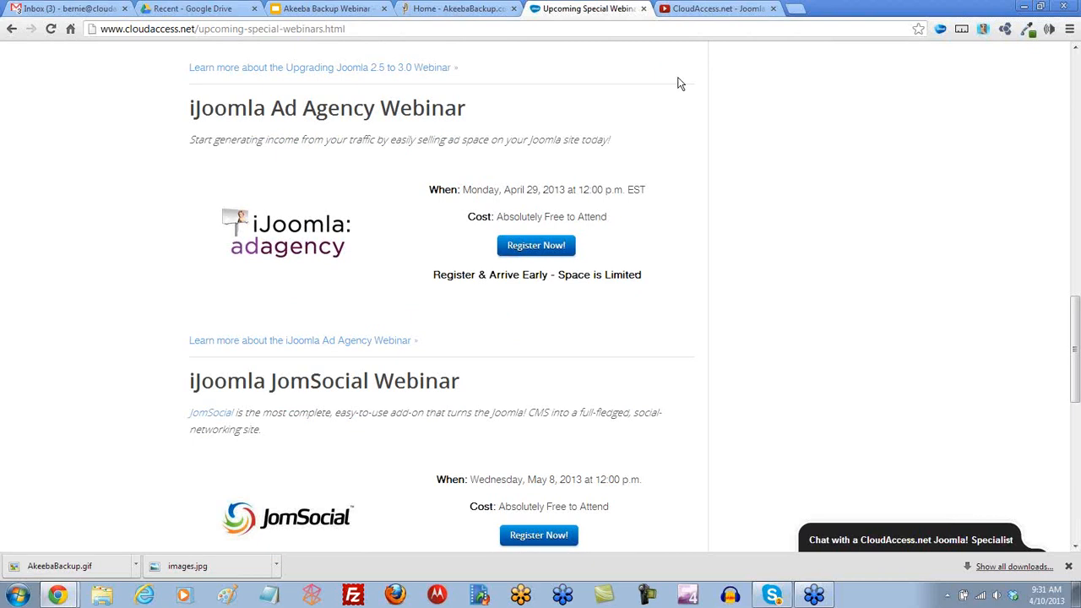
click(427, 11)
mouse_move(466, 59)
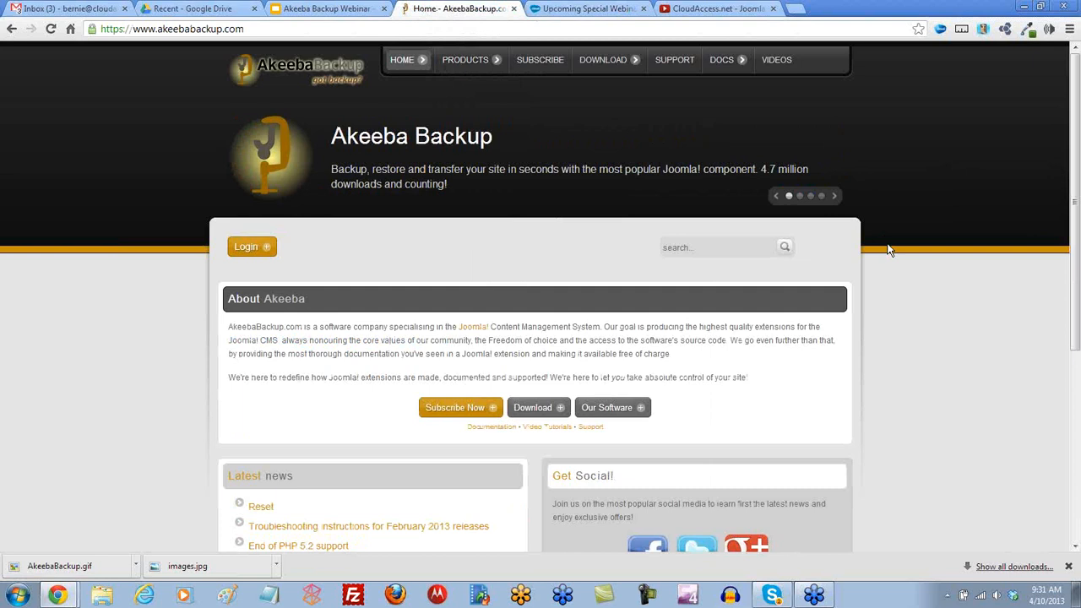
mouse_move(742, 66)
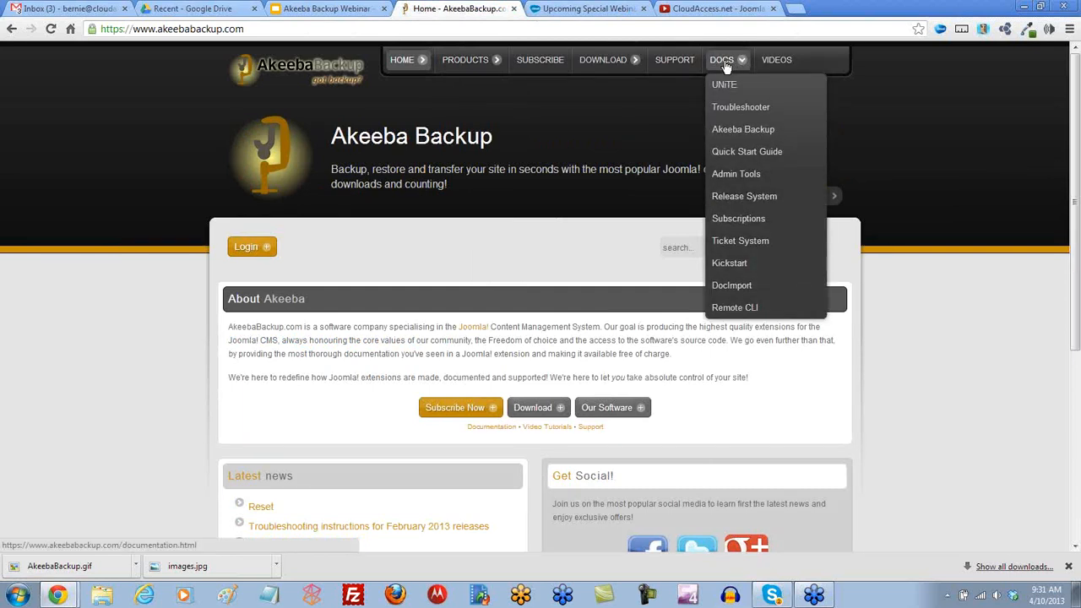
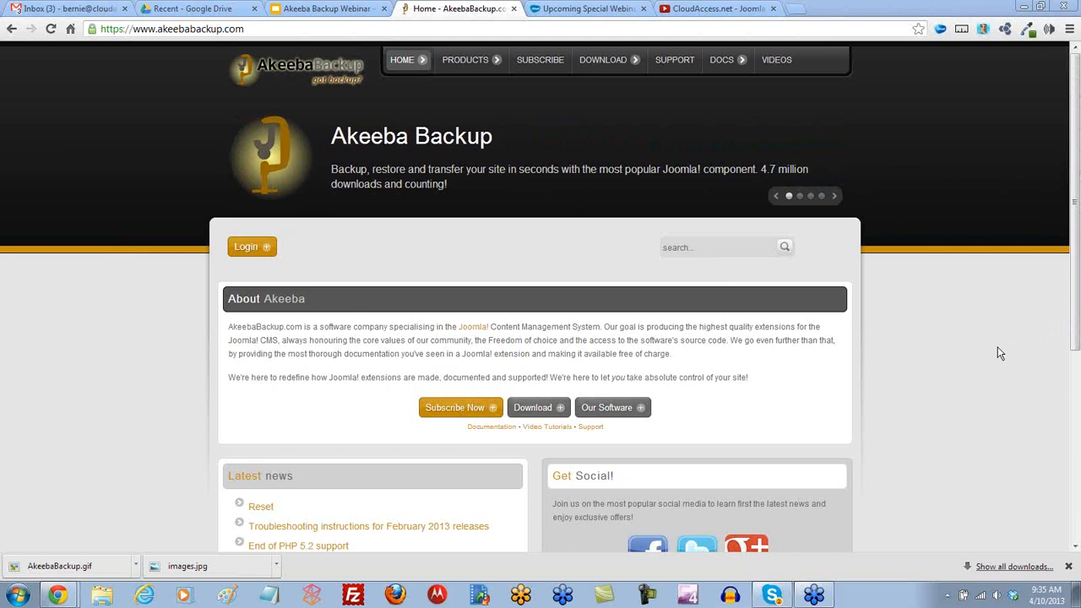
Return to the Upcoming Special Webinars page and go to the CloudAccess.net client login page.
click(583, 9)
scroll(628, 127, up, 1)
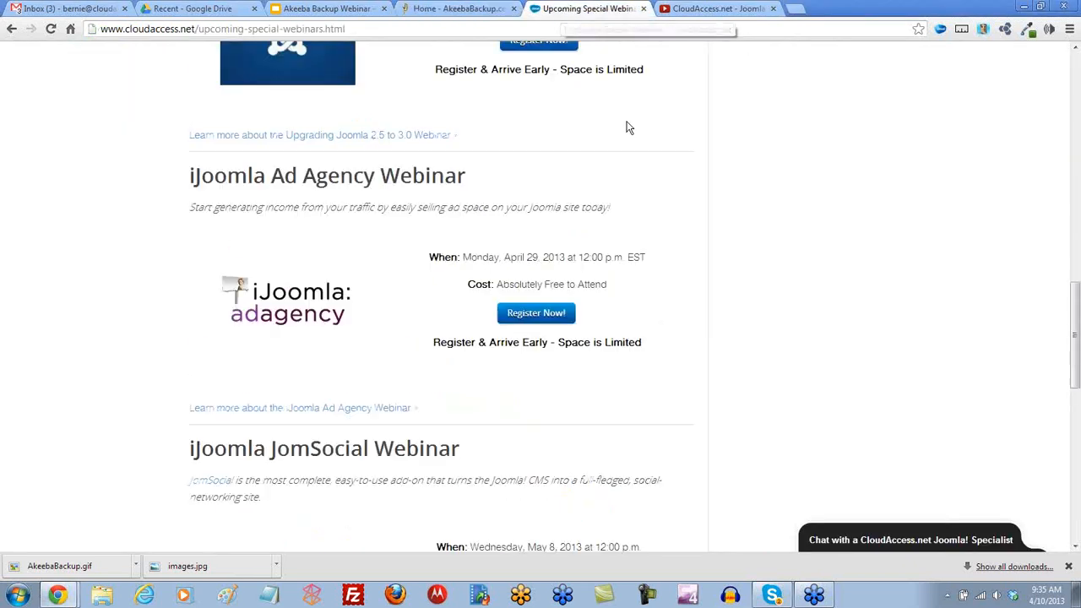
scroll(627, 127, up, 10)
click(635, 71)
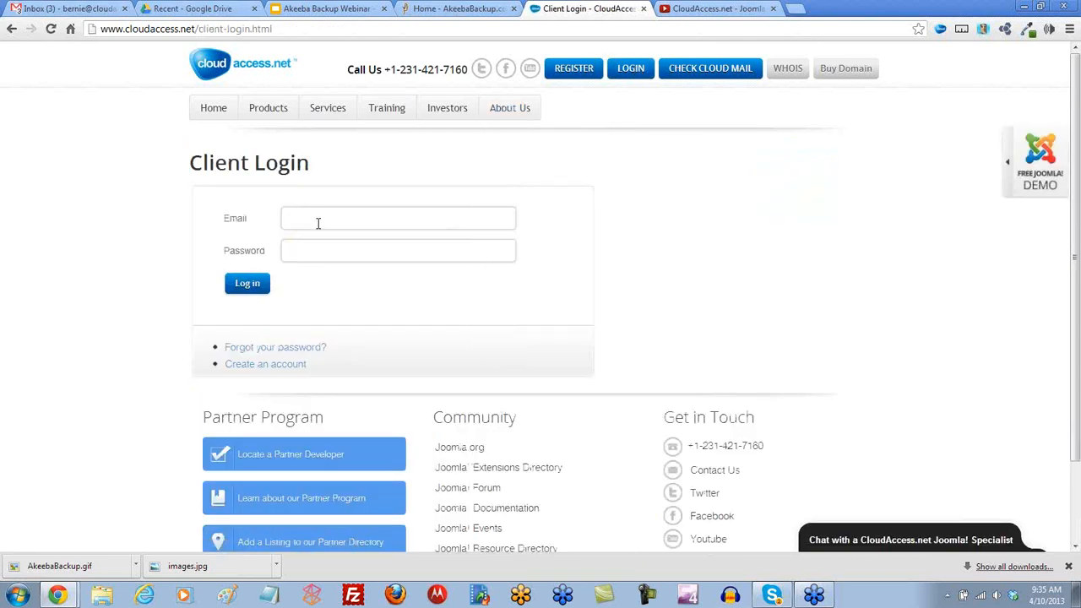
Sign in to the CloudAccess.net client area with the account email and password.
text(bernie)
key(Tab)
text(********)
key(Return)
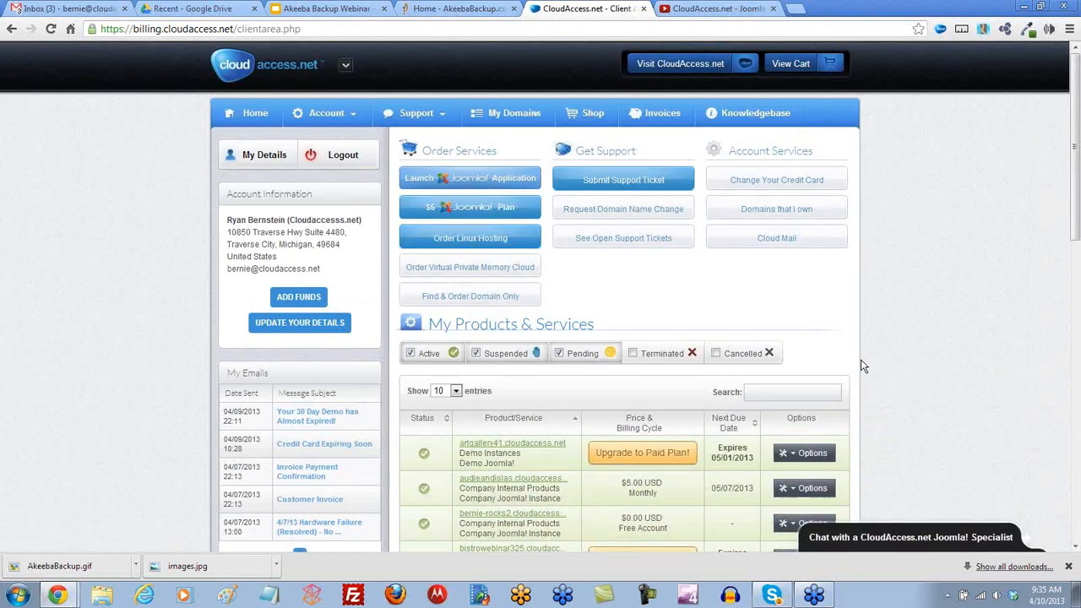
Open Manage Backups for artgallery41.cloudaccess.net from the first product's options.
scroll(870, 397, down, 2)
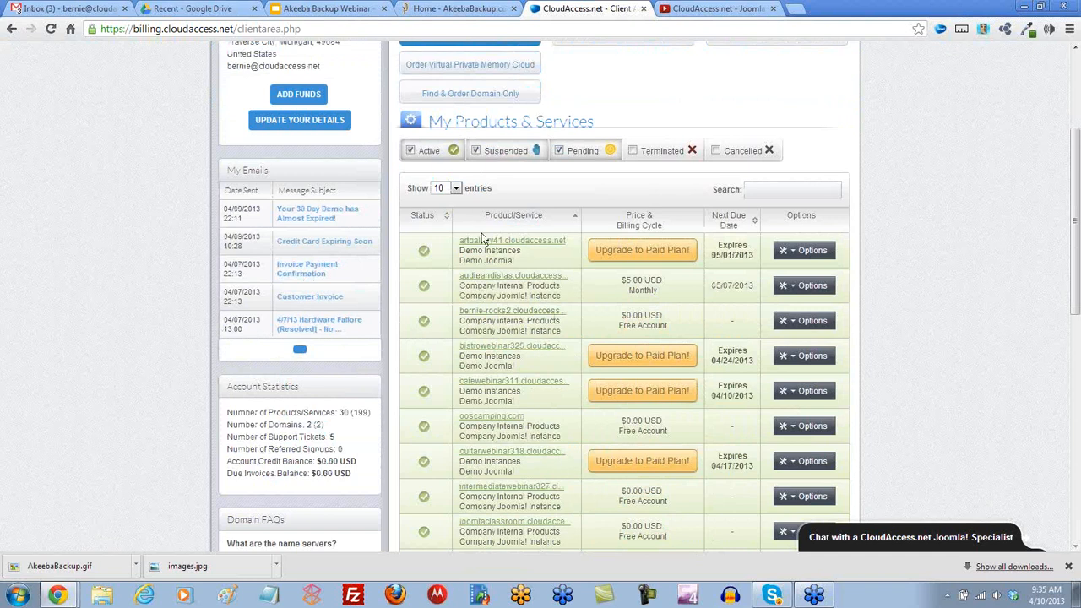
mouse_move(794, 255)
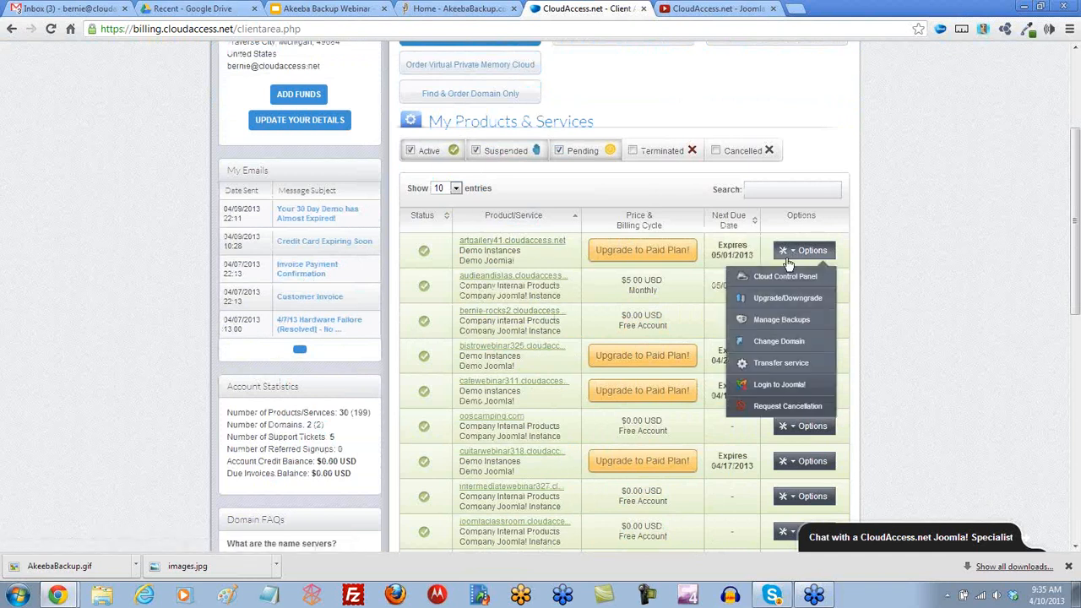
click(782, 323)
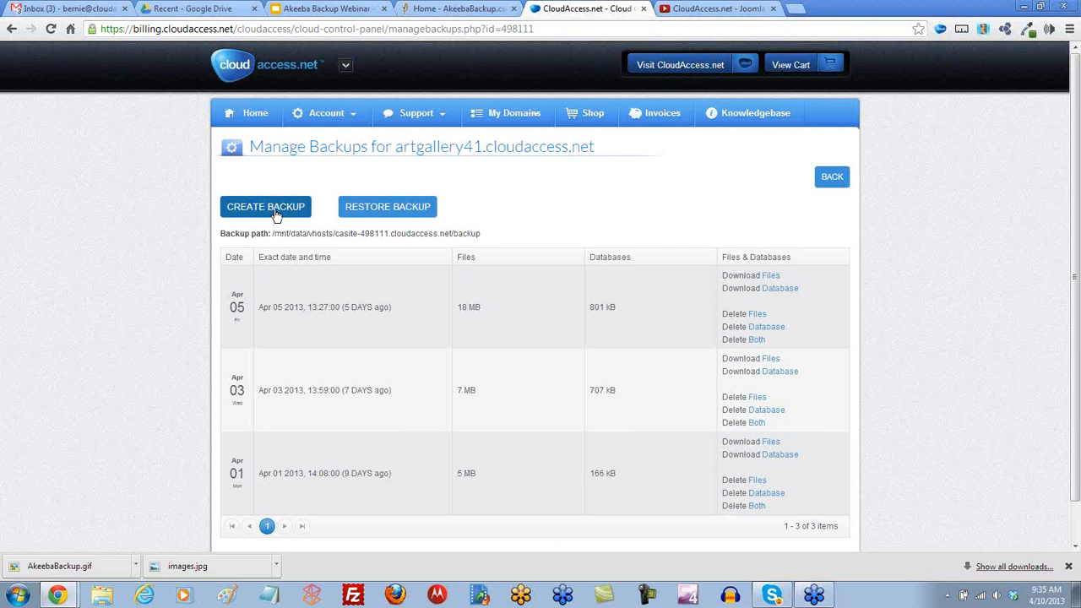
Start a backup restore for artgallery41.cloudaccess.net and review the April 1, 3 and 5 backups.
click(389, 211)
scroll(569, 347, down, 3)
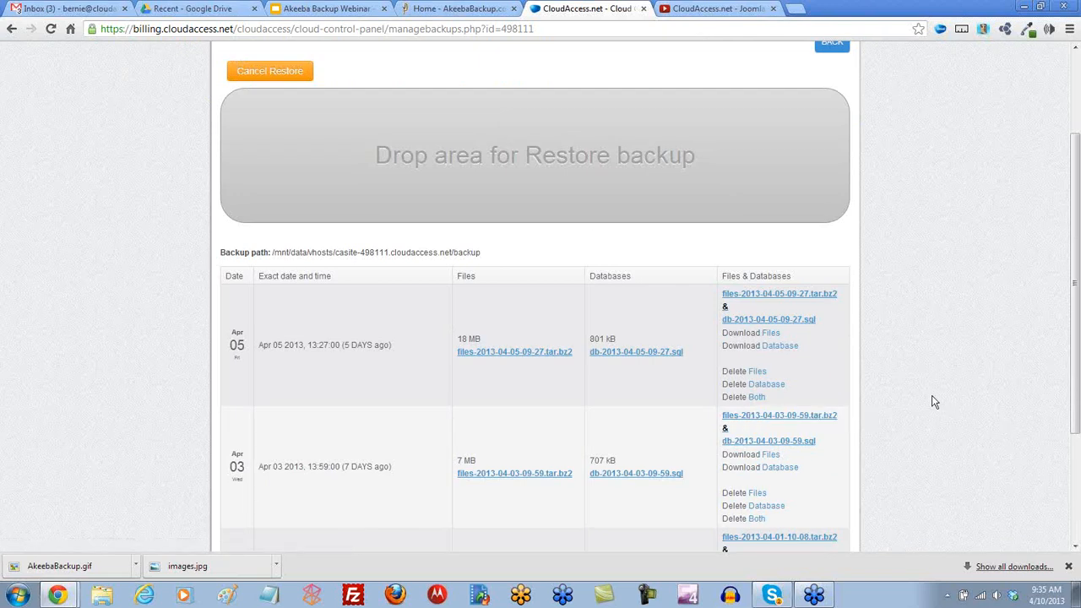
scroll(933, 402, up, 2)
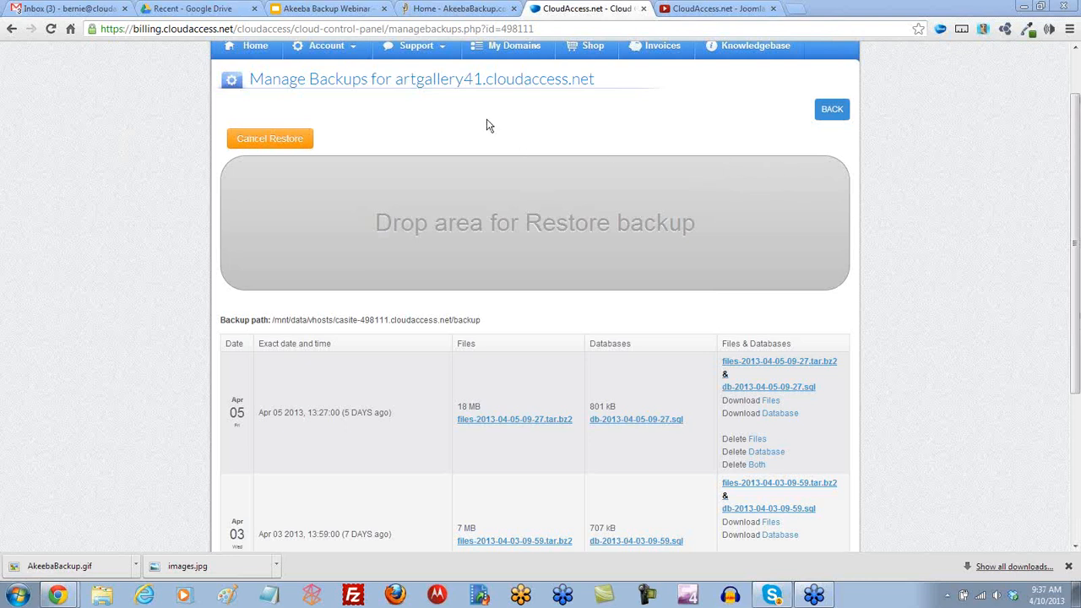
scroll(495, 121, up, 2)
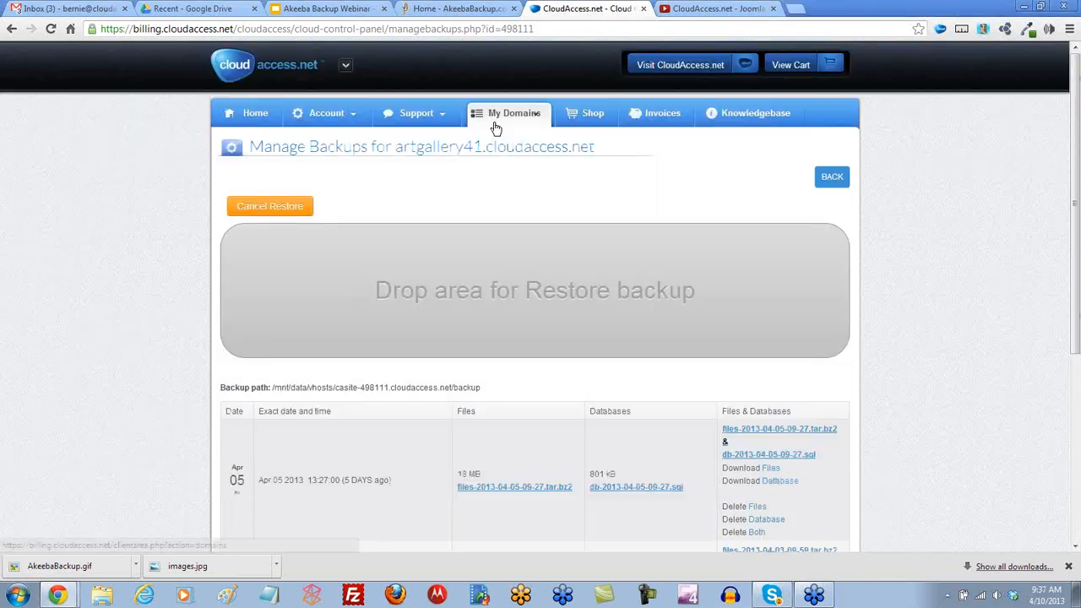
click(342, 68)
click(284, 126)
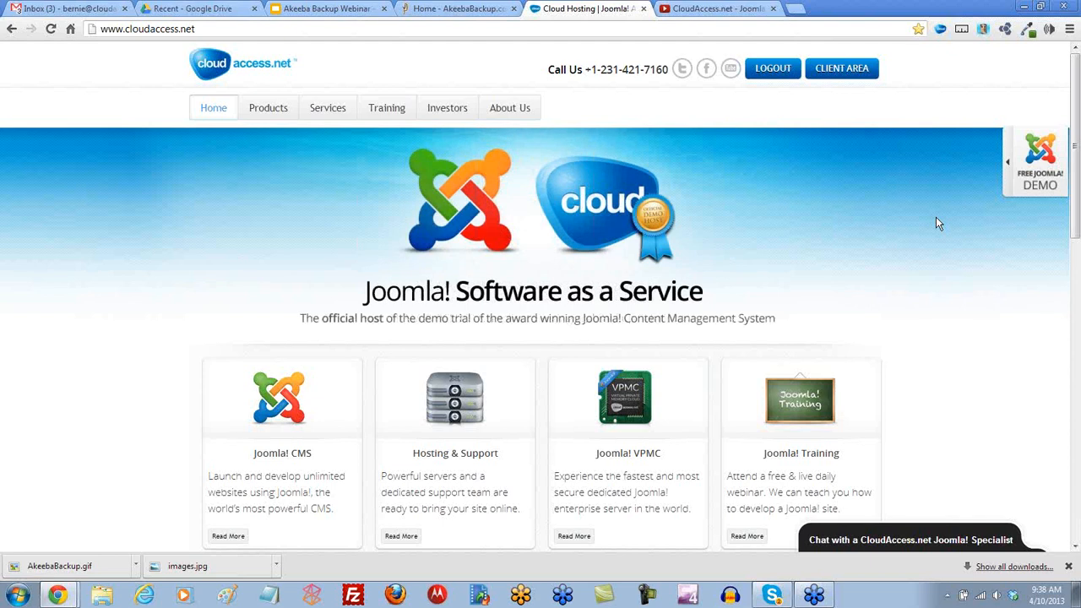
Bring the Home - AkeebaBackup.com tab to the front.
click(456, 8)
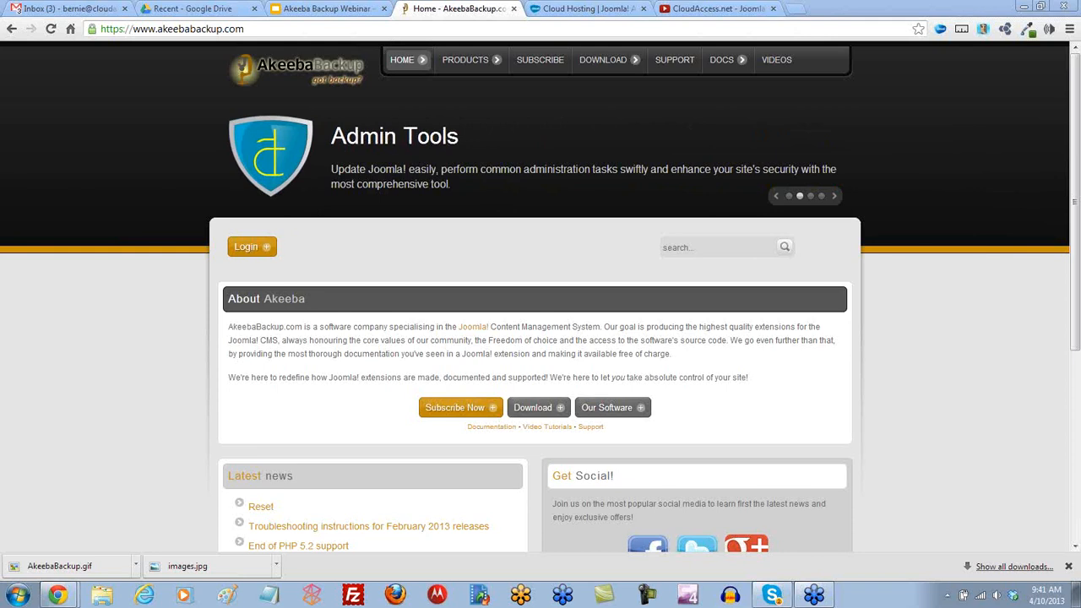
Dismiss Chrome's downloads bar to reveal the full AkeebaBackup.com homepage.
click(1069, 566)
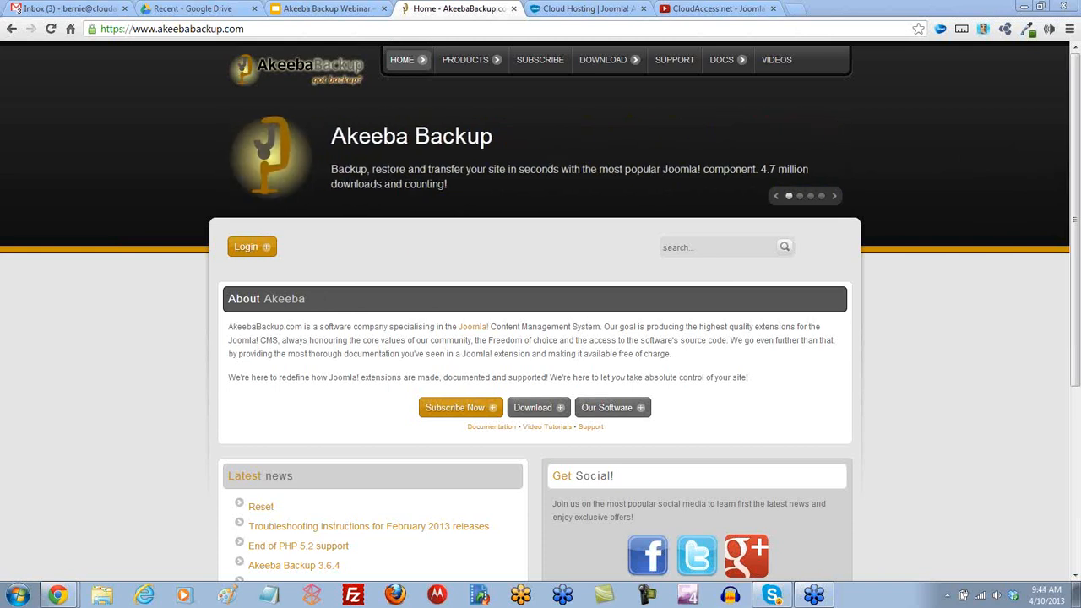
mouse_move(99, 582)
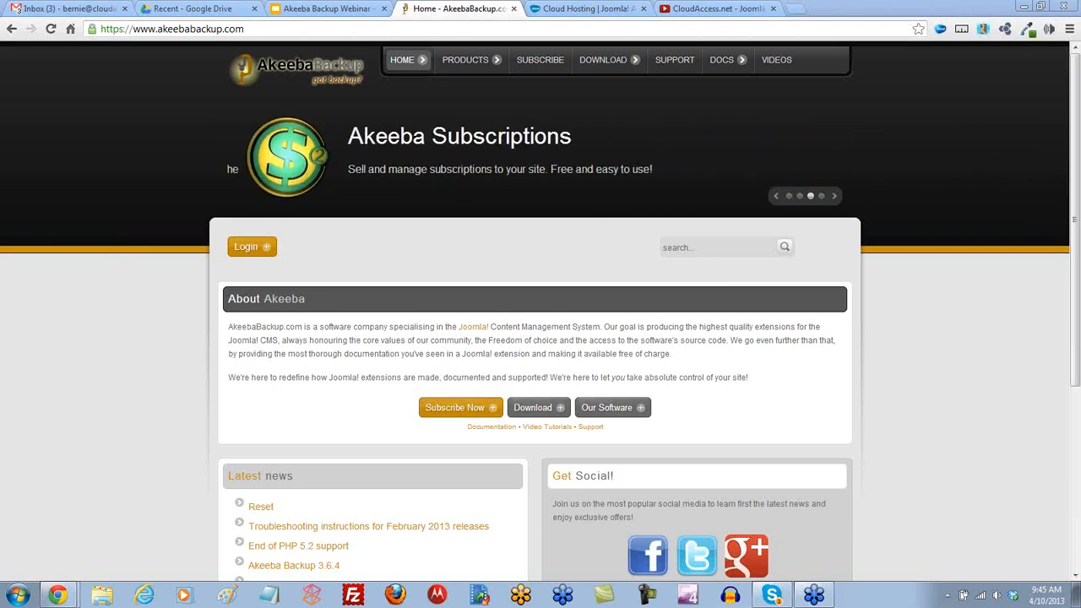
Open the Special Webinars playlist on the CloudAccess.net YouTube channel.
click(569, 10)
click(717, 9)
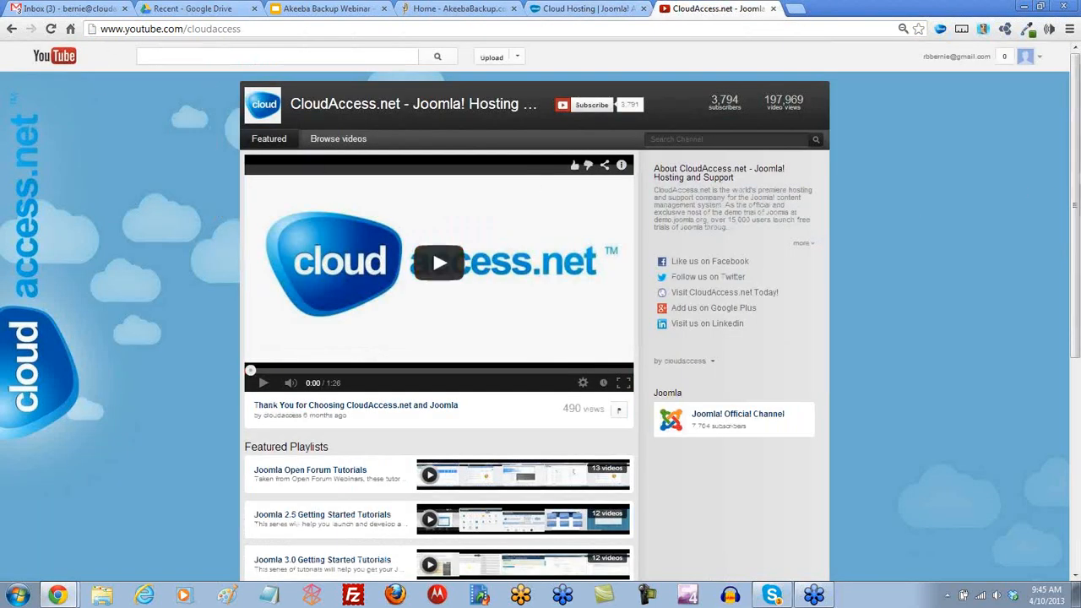
drag(1073, 213, 1071, 381)
click(297, 411)
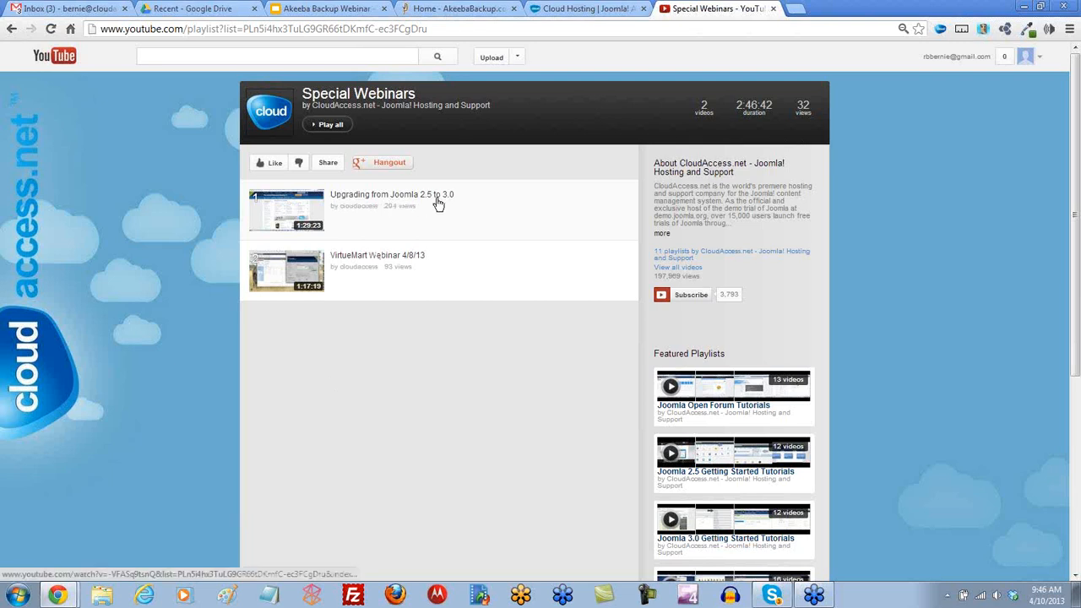
Play the 1:29:22 'Upgrading from Joomla 2.5 to 3.0' webinar and check its web address.
click(396, 203)
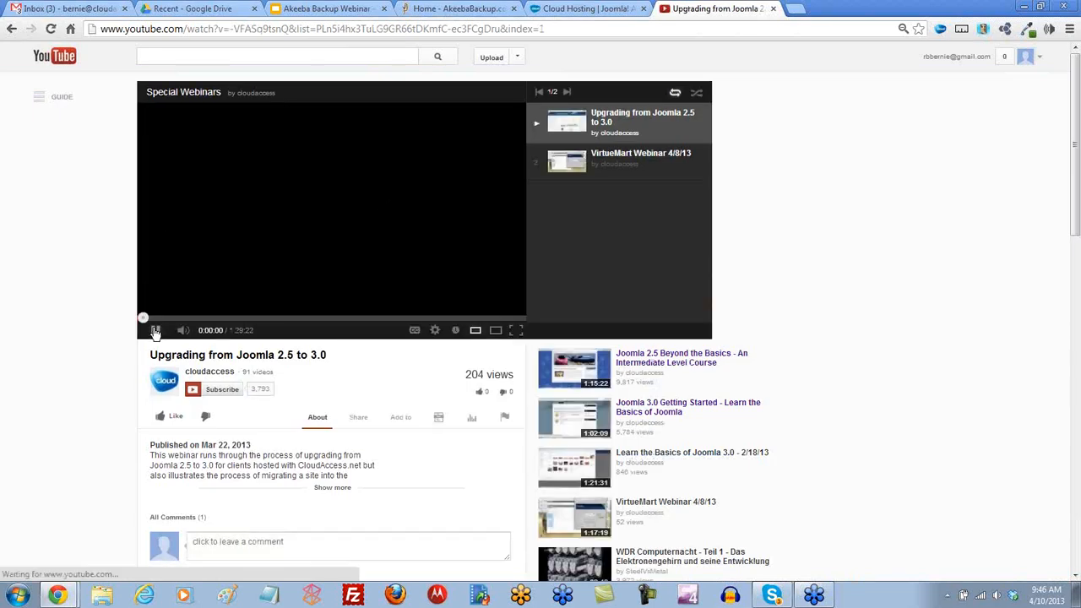
click(206, 32)
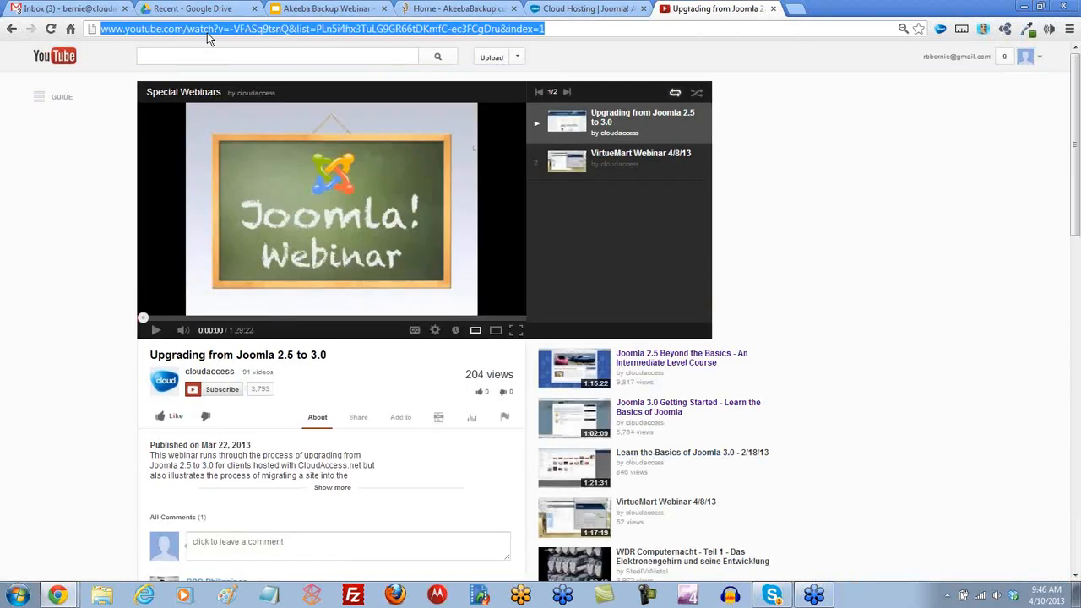
click(541, 29)
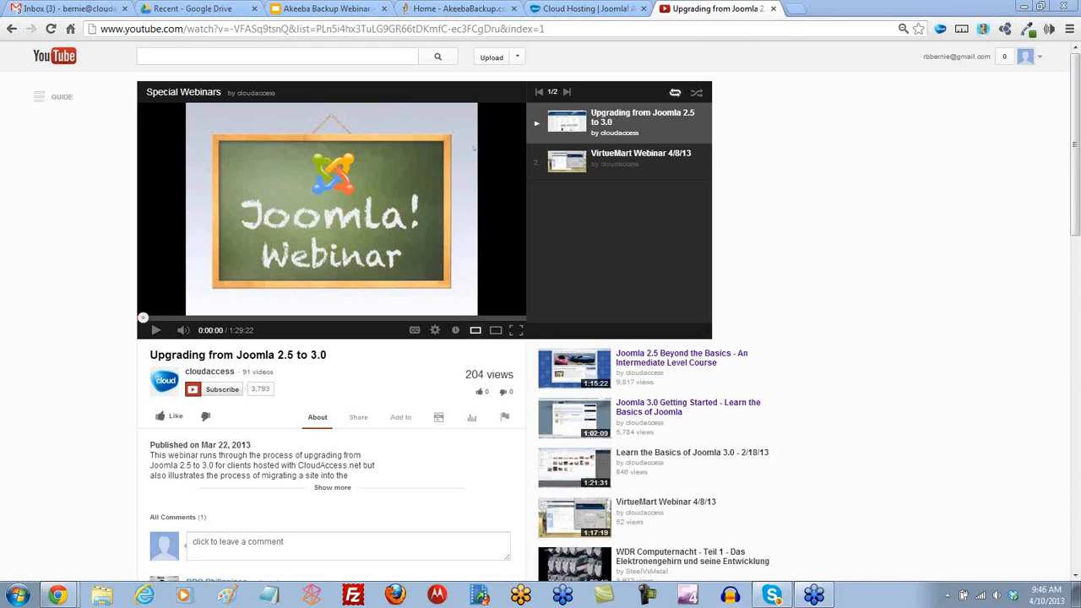
Return to the AkeebaBackup.com homepage and show the DOCS menu listing Kickstart.
click(452, 10)
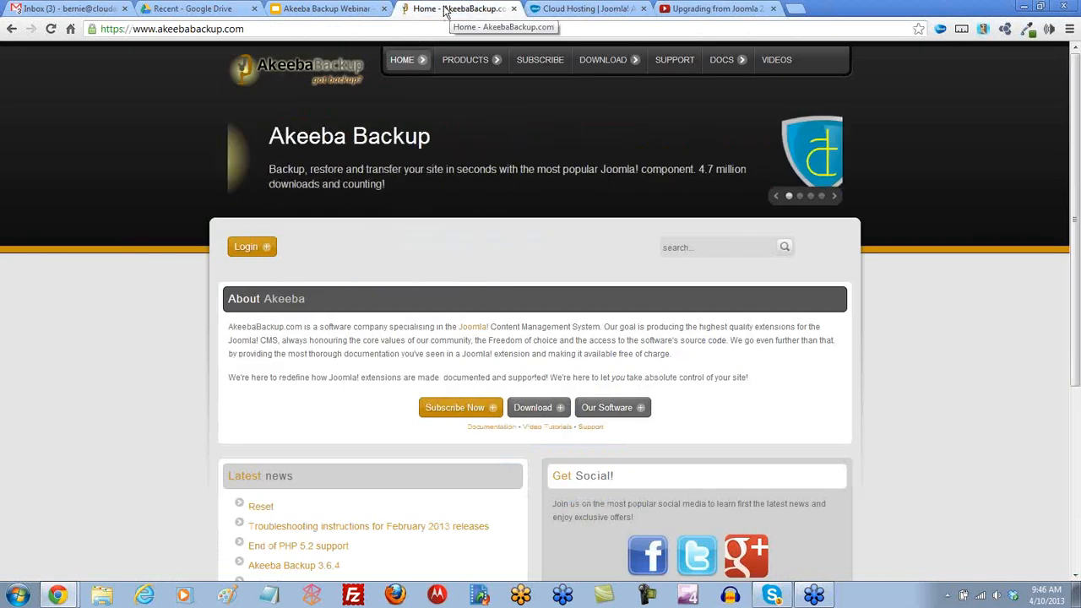
mouse_move(728, 62)
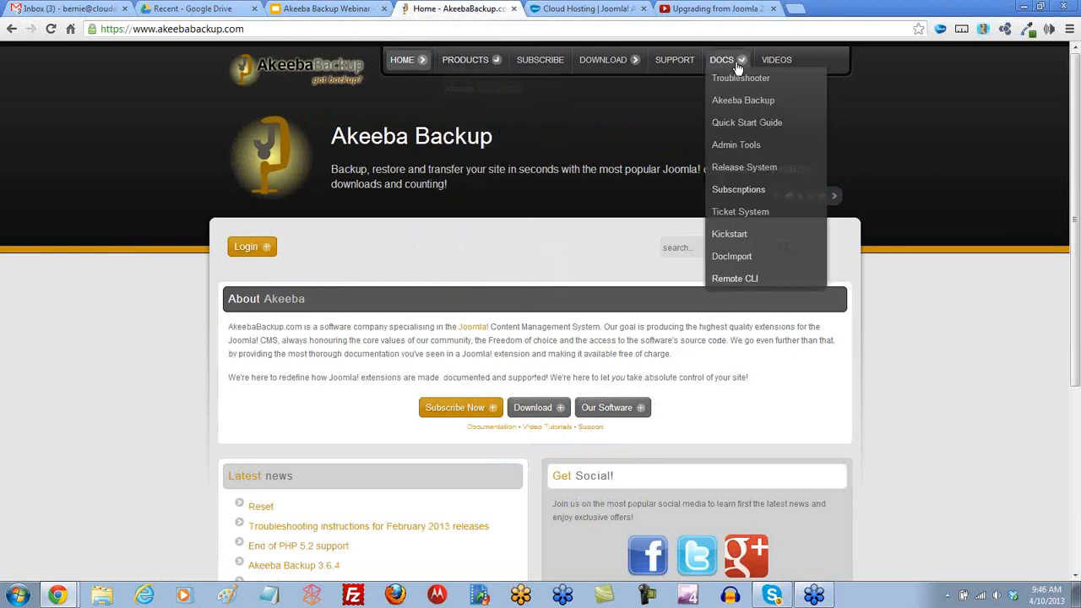